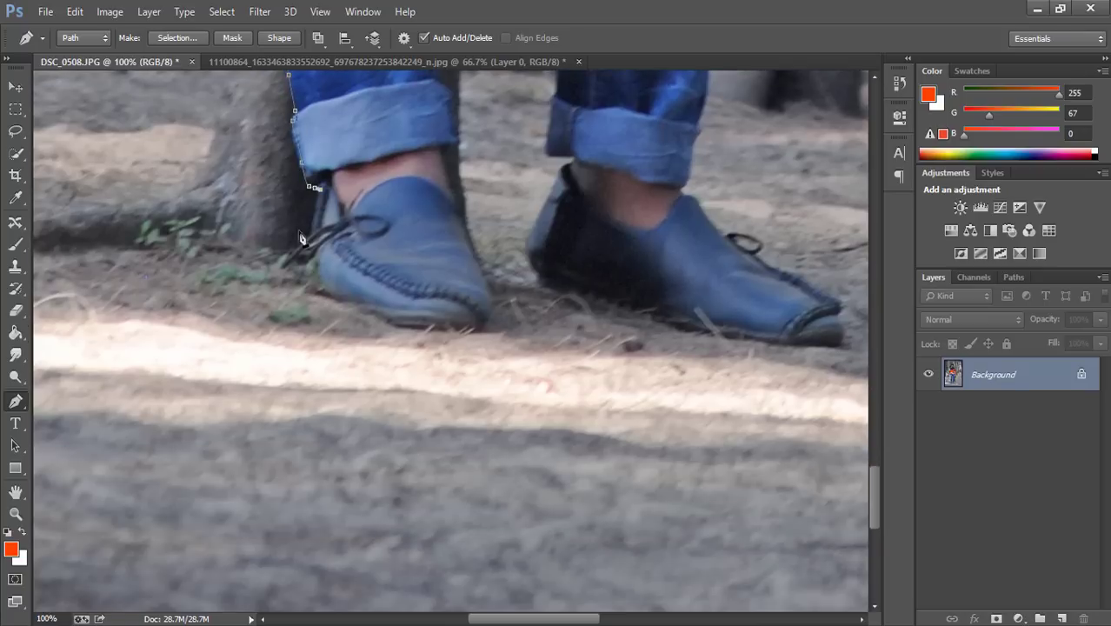
# Step: Continue the Pen path around the first shoe and up the inner edge of that jeans leg to the crotch
pyautogui.scroll(10, 452, 261)
pyautogui.click(445, 287)
pyautogui.click(442, 253)
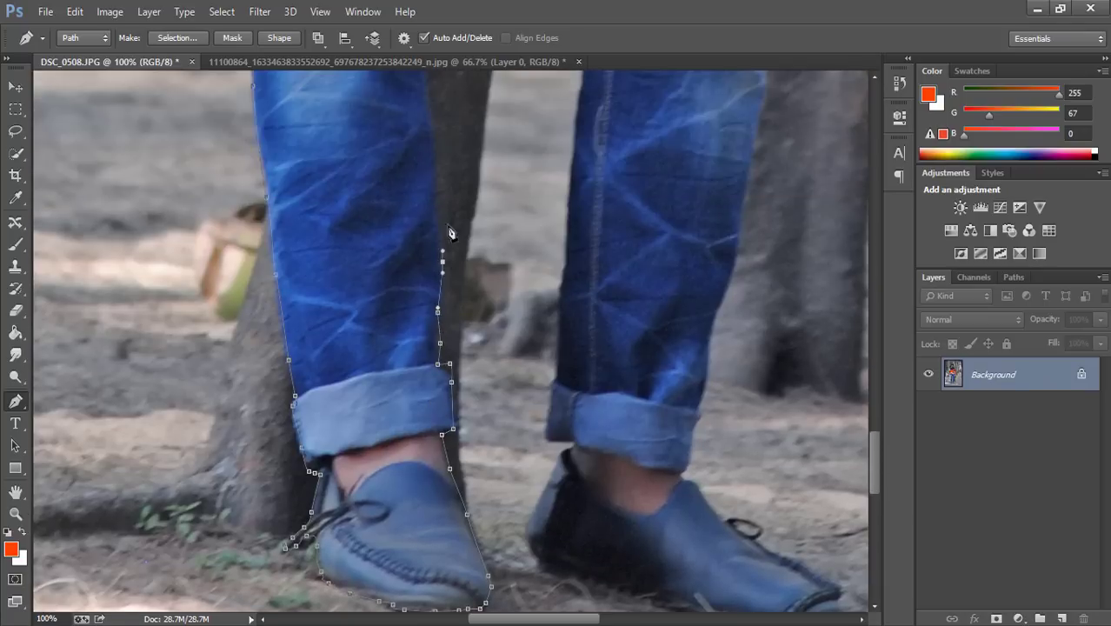
pyautogui.click(439, 333)
pyautogui.scroll(3, 466, 261)
pyautogui.click(513, 217)
# Step: Continue the Pen path from the crotch down the inner edge of the other jeans leg to its cuff
pyautogui.click(577, 294)
pyautogui.scroll(-3, 577, 294)
pyautogui.click(569, 261)
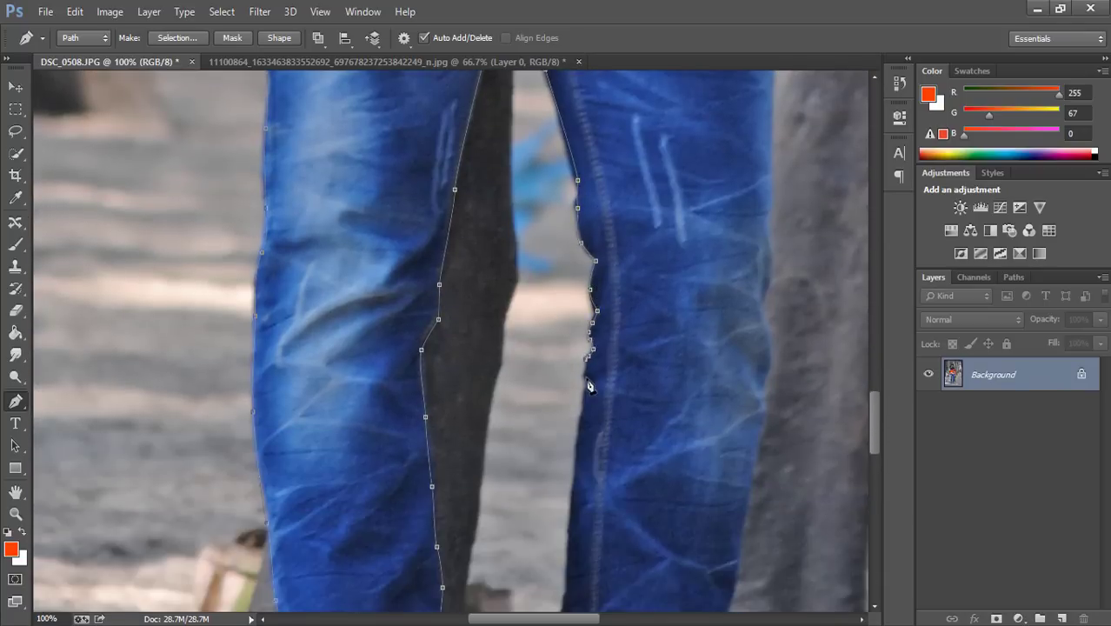
pyautogui.scroll(-5, 566, 261)
pyautogui.click(560, 258)
pyautogui.click(556, 324)
pyautogui.click(563, 386)
pyautogui.scroll(-2, 539, 409)
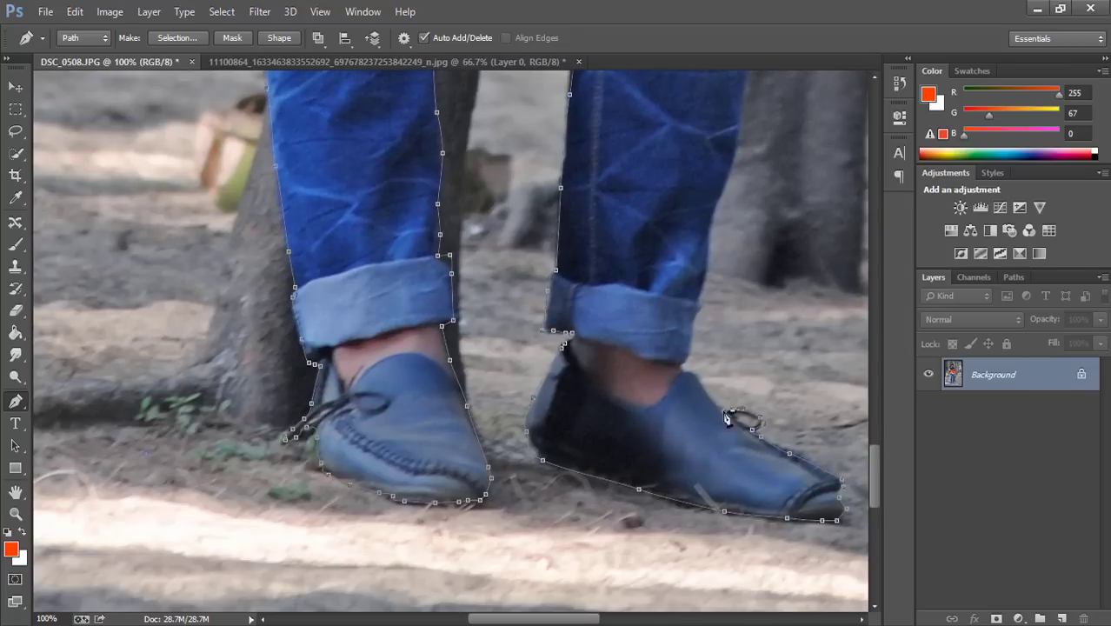
# Step: Extend the Pen path around the second shoe, up the outer leg, and along the hand and orange sleeve
pyautogui.scroll(15, 755, 274)
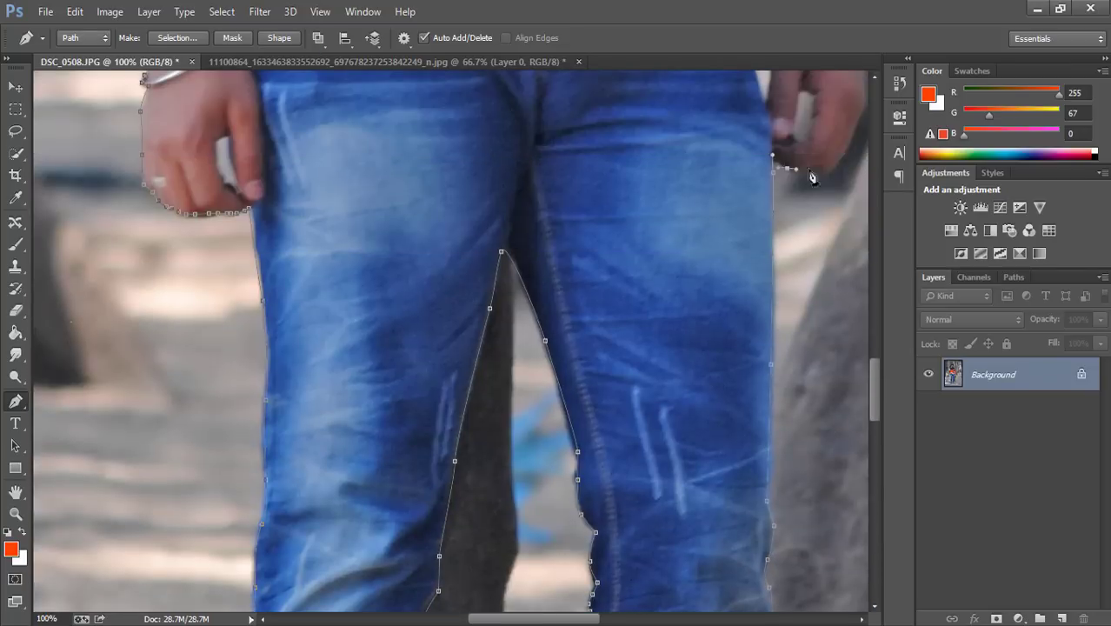
pyautogui.hotkey('ctrl', '-')
pyautogui.scroll(2, 745, 318)
pyautogui.scroll(10, 746, 318)
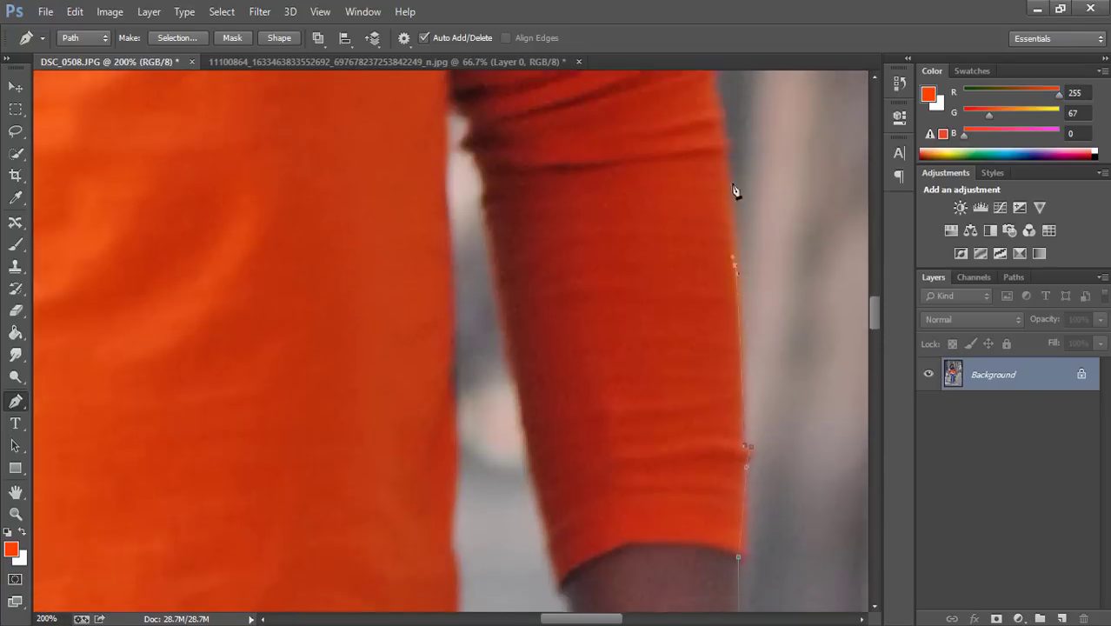
pyautogui.scroll(12, 677, 205)
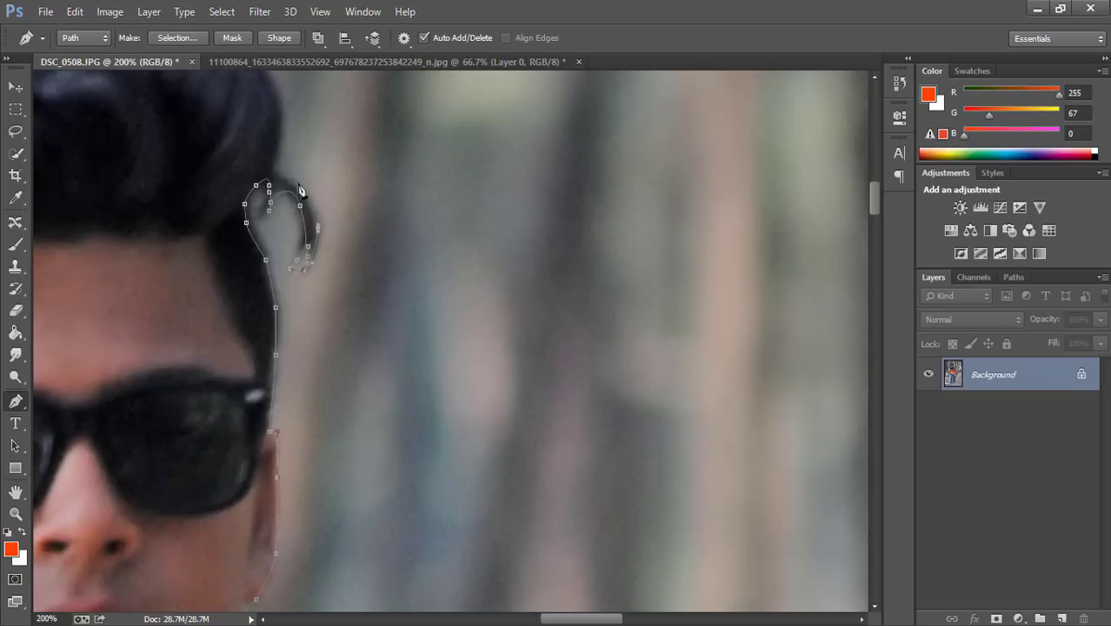
# Step: Trace the Pen path around the loose hair strand and hair, and down the far side of the head
pyautogui.scroll(5, 299, 189)
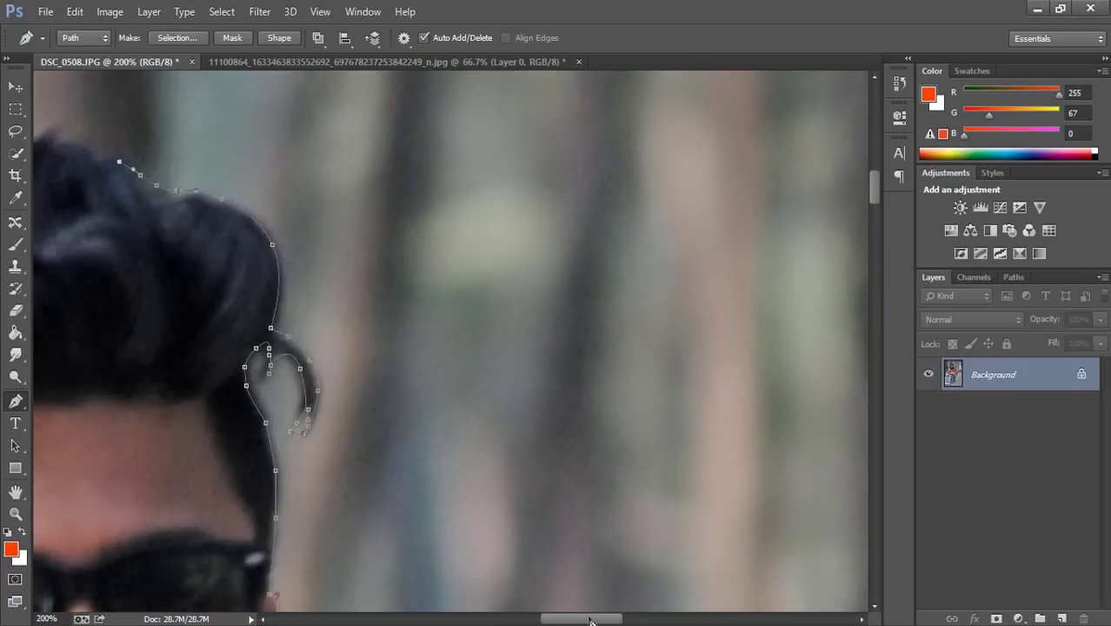
pyautogui.hscroll(-5, 300, 190)
pyautogui.click(500, 264)
pyautogui.hscroll(-6, 500, 264)
pyautogui.scroll(-10, 500, 263)
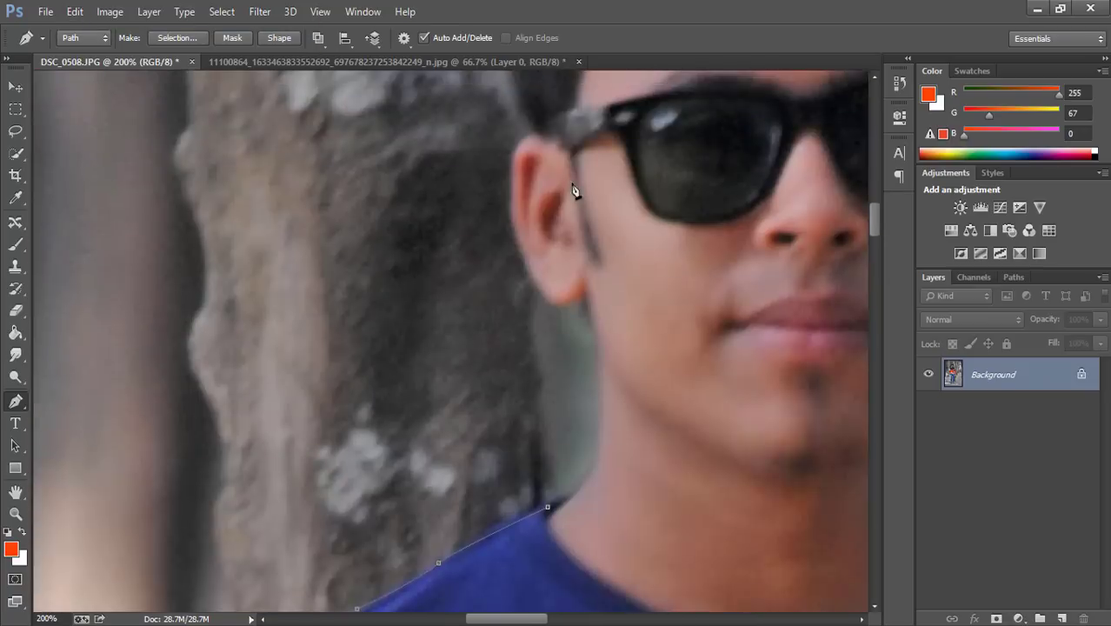
# Step: Close the body outline path, convert it to a selection, and add a layer mask that hides the forest background
pyautogui.scroll(2, 499, 263)
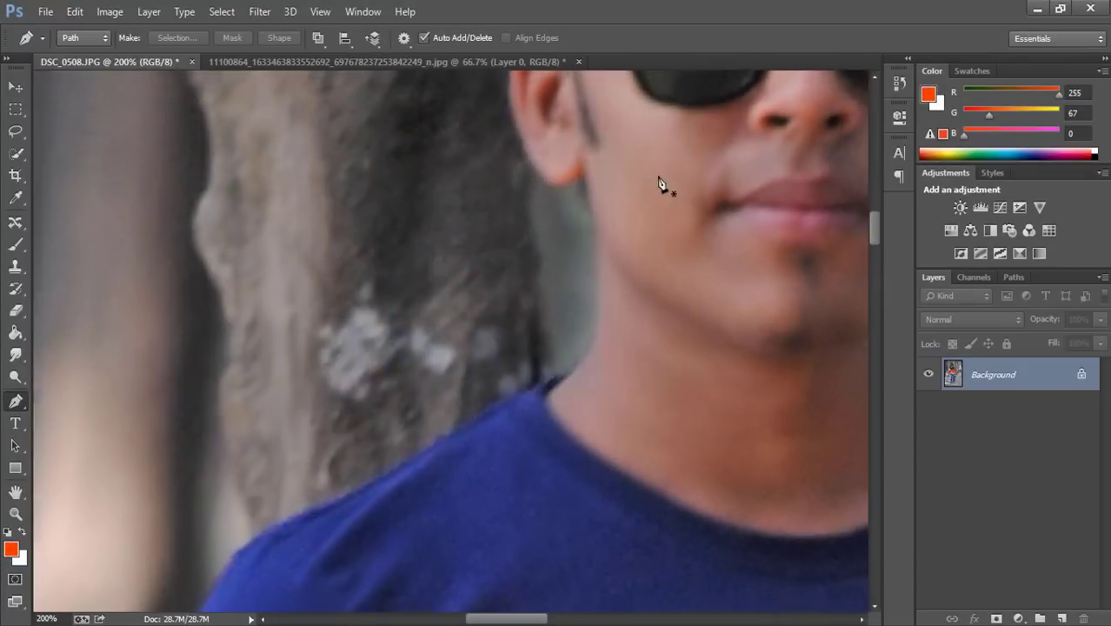
pyautogui.scroll(-3, 660, 180)
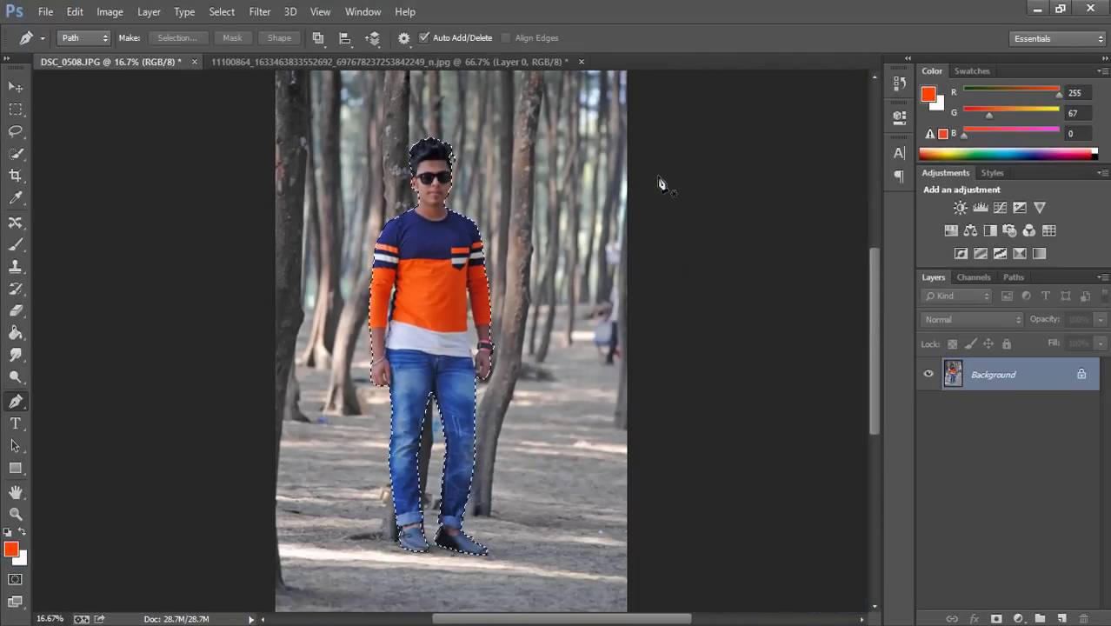
pyautogui.click(996, 617)
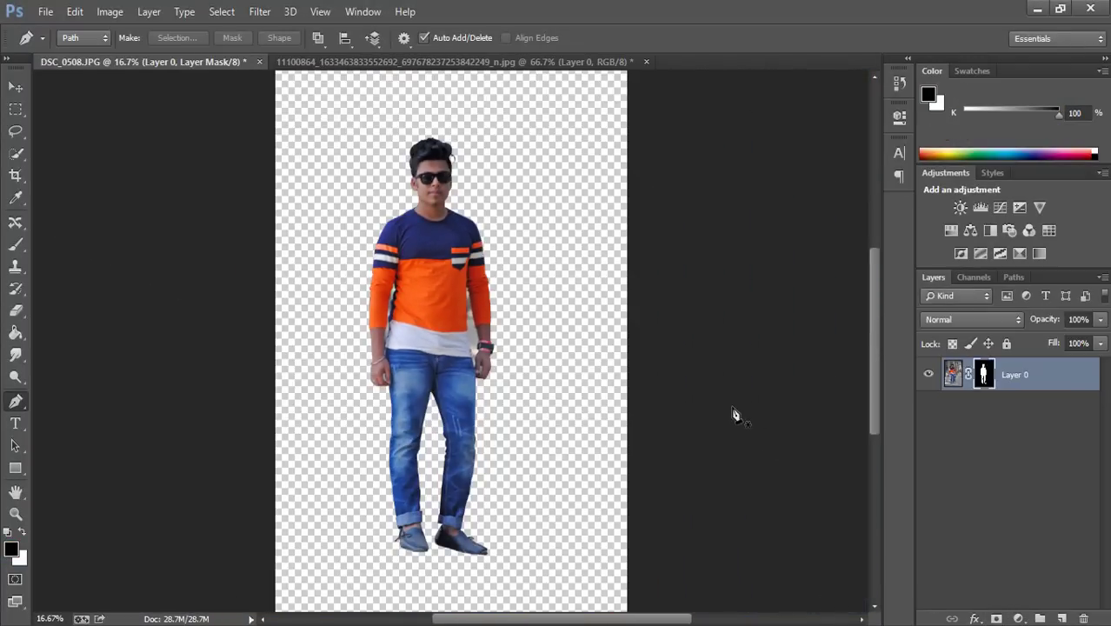
# Step: Trace a closed Pen path around the background gap between the torso and the arm wearing the watch
pyautogui.hotkey('ctrl', '+')
pyautogui.hotkey('ctrl', '+')
pyautogui.hotkey('ctrl', '+')
pyautogui.hotkey('ctrl', '+')
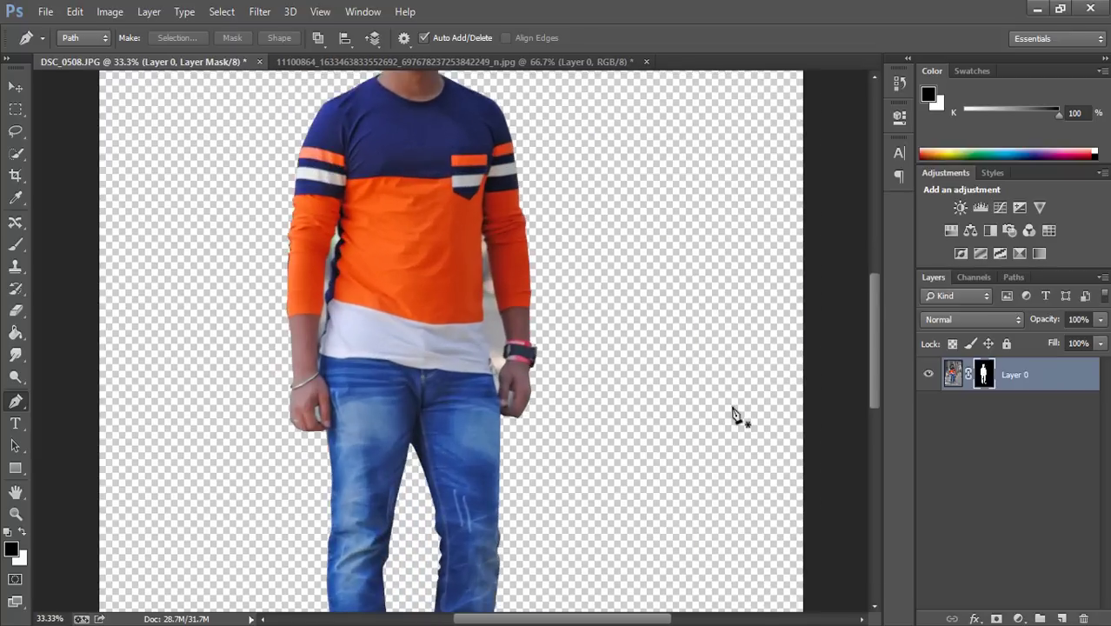
pyautogui.scroll(4, 749, 235)
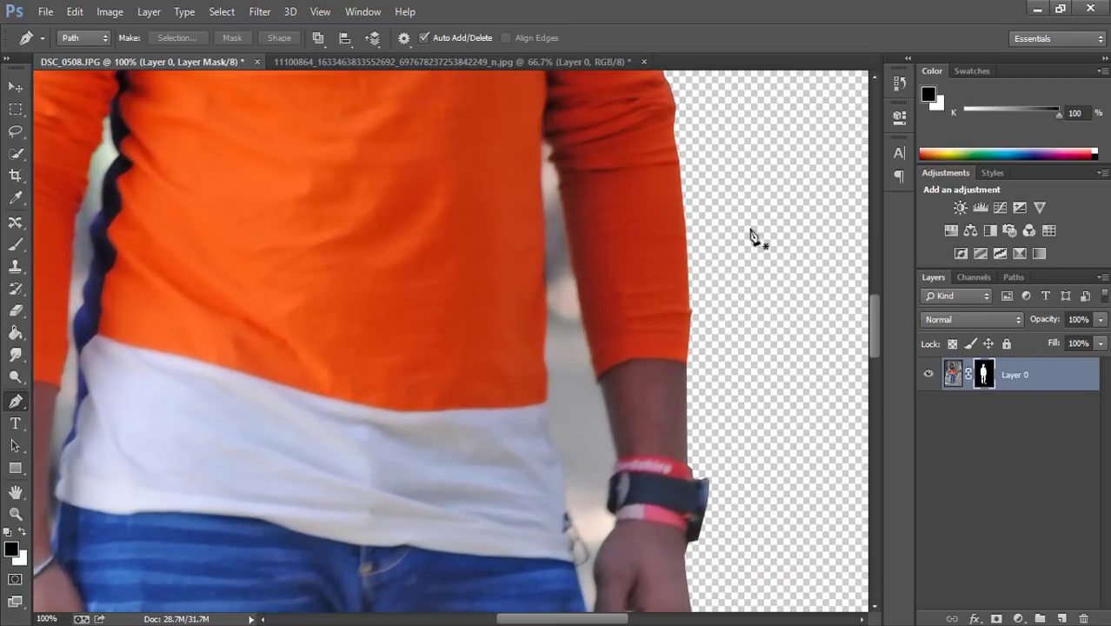
pyautogui.click(541, 171)
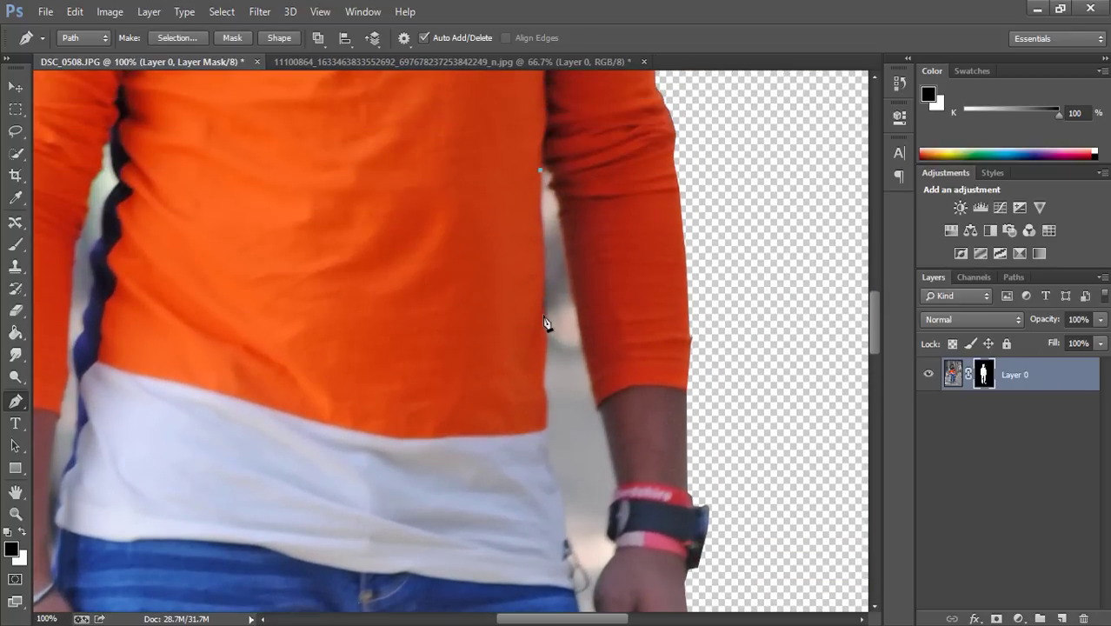
pyautogui.click(542, 317)
pyautogui.scroll(-3, 553, 287)
pyautogui.moveTo(545, 294); pyautogui.dragTo(547, 321)
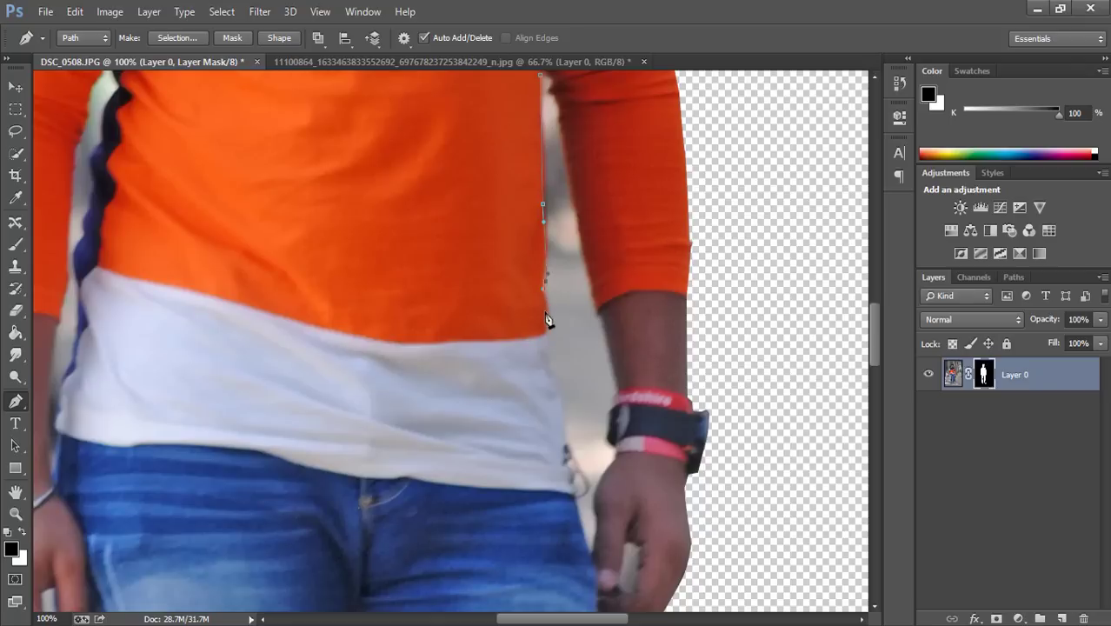
pyautogui.moveTo(566, 414); pyautogui.dragTo(589, 484)
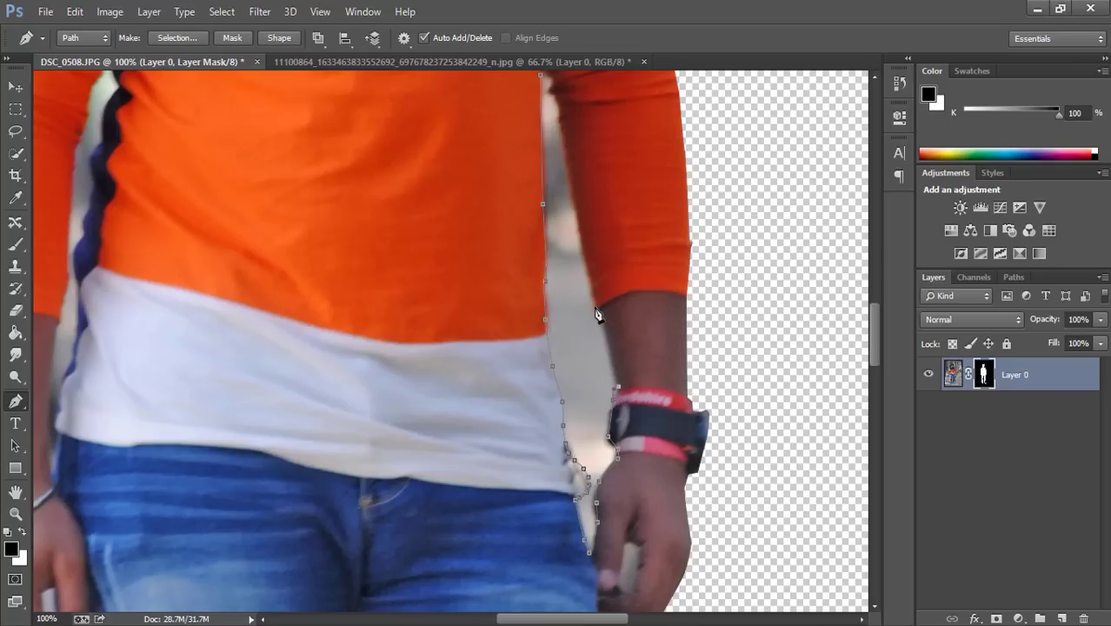
pyautogui.scroll(3, 565, 165)
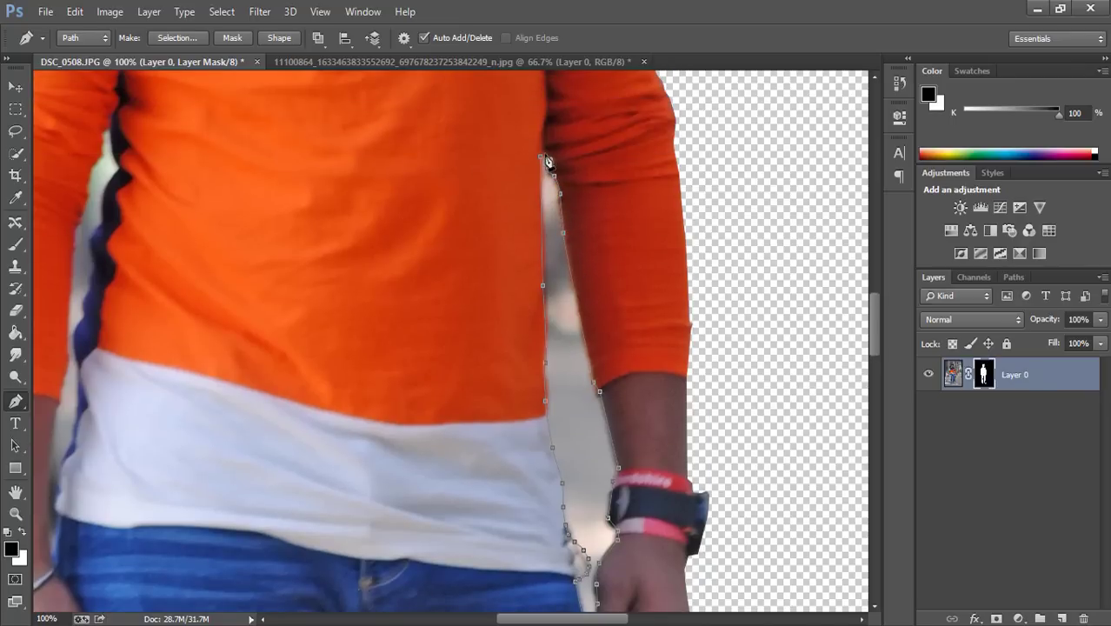
# Step: Convert the path around the gap beside the watch arm into a selection
pyautogui.rightClick(550, 182)
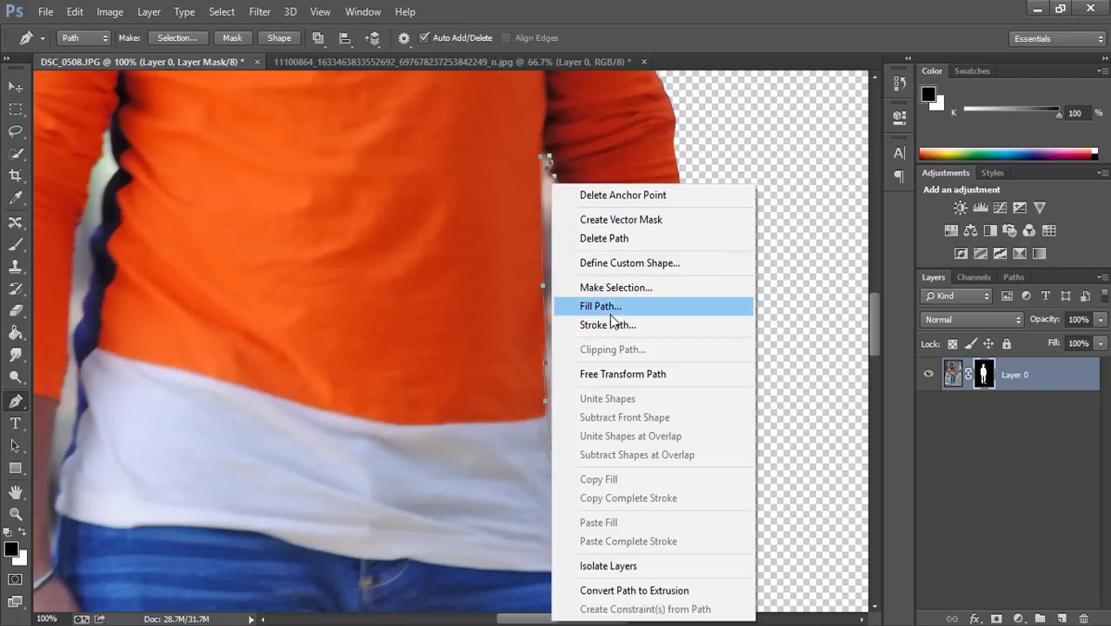
pyautogui.click(609, 287)
pyautogui.click(643, 182)
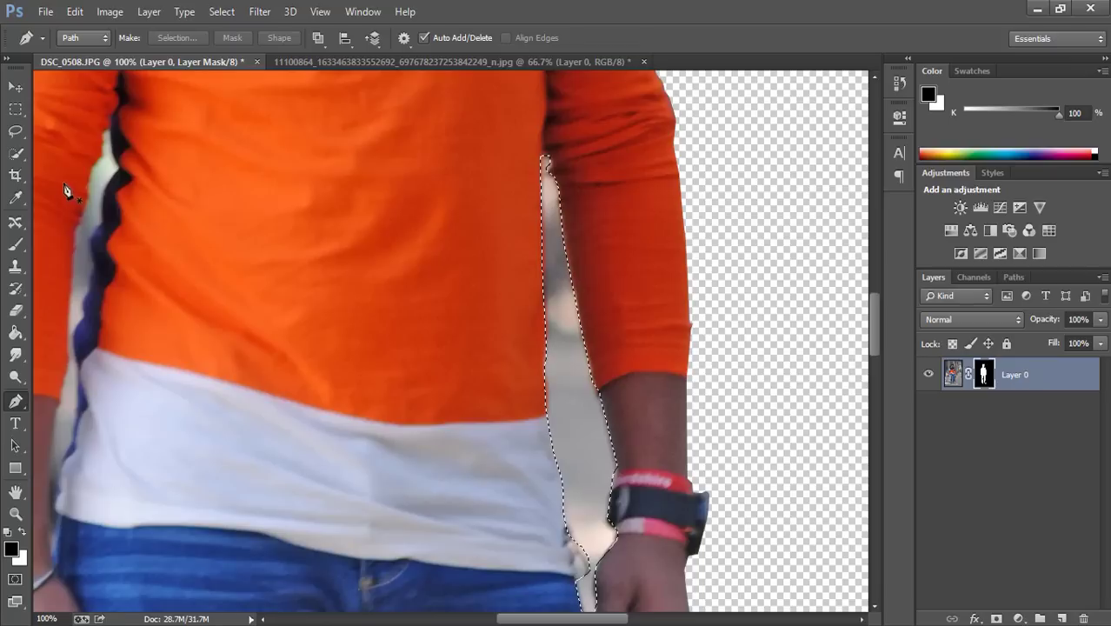
# Step: Paint the selected arm gap with a black (000000) brush on the layer mask, and deselect
pyautogui.click(10, 551)
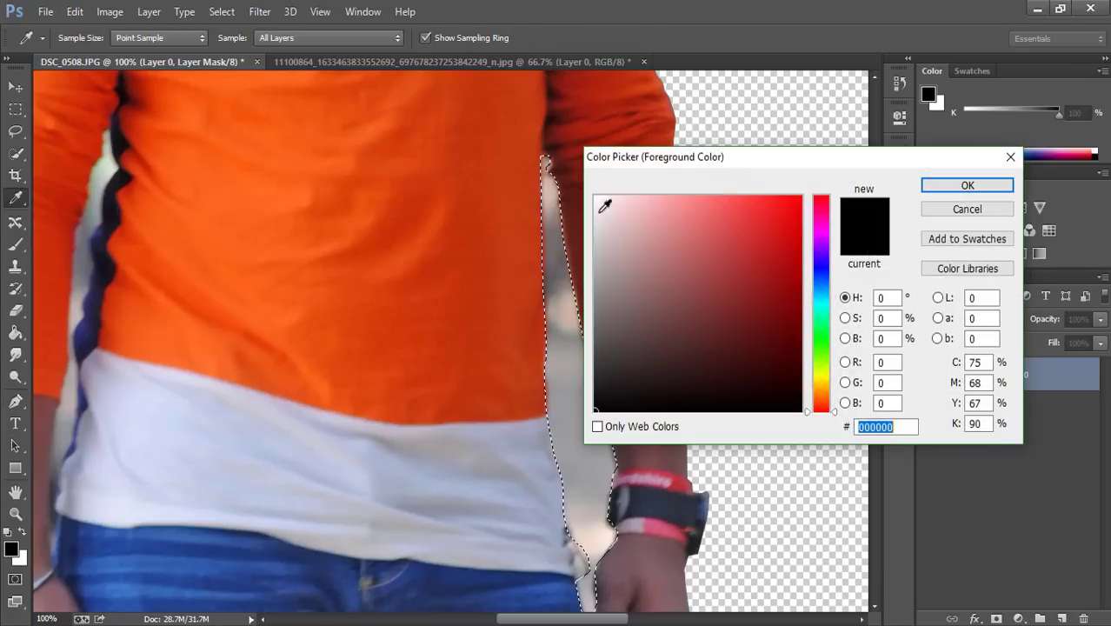
pyautogui.click(956, 186)
pyautogui.click(15, 245)
pyautogui.moveTo(544, 161)
pyautogui.mouseDown()
pyautogui.moveTo(560, 294)
pyautogui.moveTo(559, 267)
pyautogui.moveTo(536, 589)
pyautogui.moveTo(590, 600)
pyautogui.mouseUp()
pyautogui.scroll(-3, 597, 423)
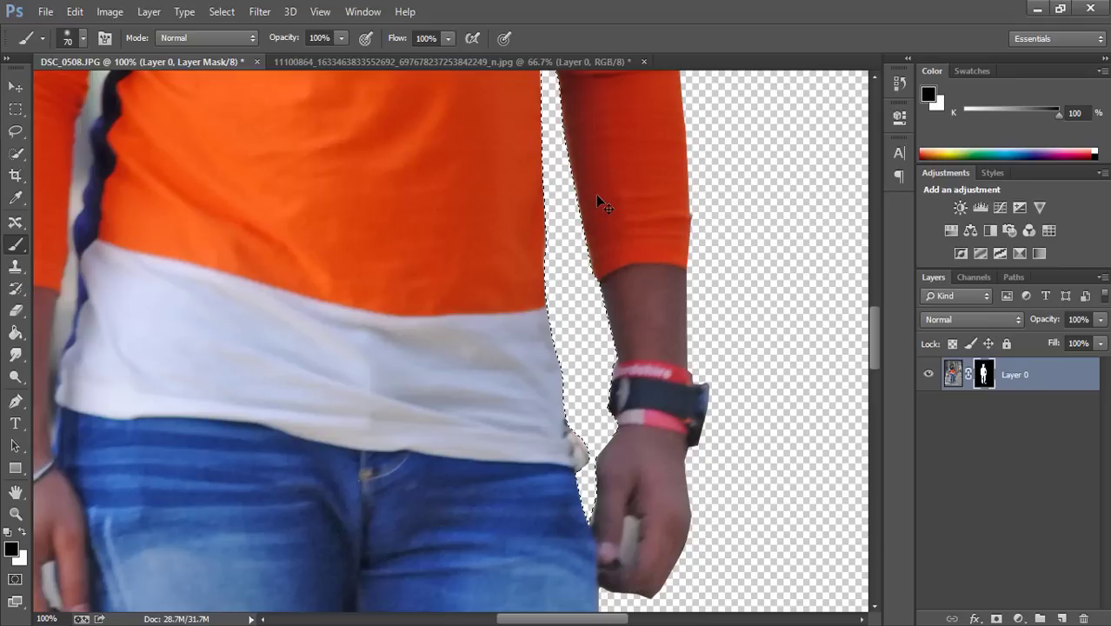
pyautogui.hotkey('ctrl', 'd')
# Step: Trace a closed Pen path around the background gap between the fingers of the watch hand
pyautogui.click(17, 402)
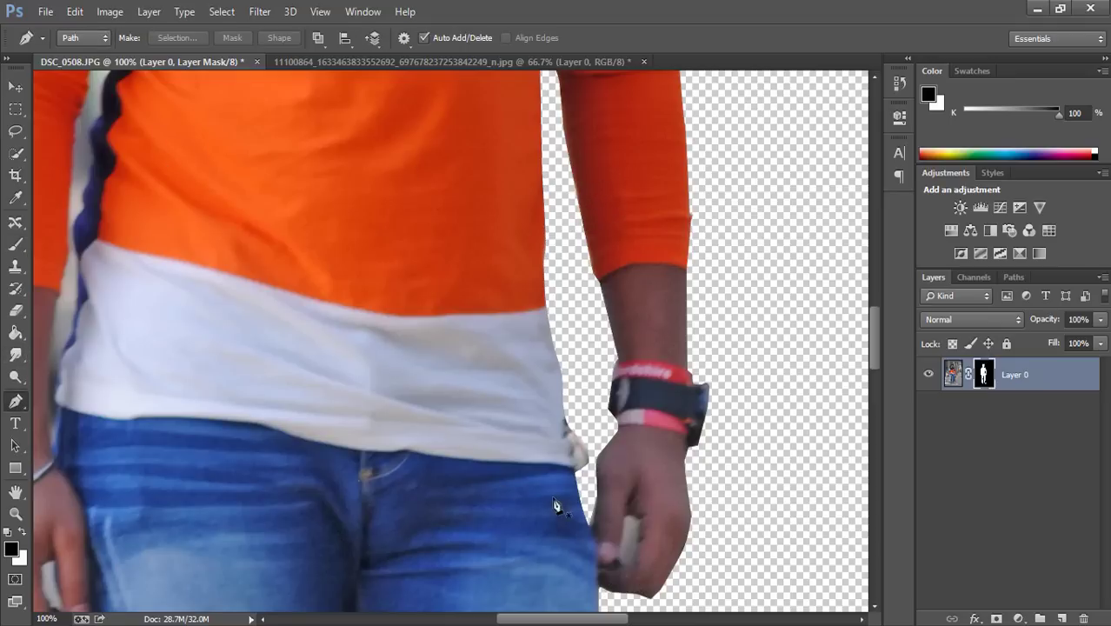
pyautogui.scroll(-2, 631, 489)
pyautogui.click(616, 489)
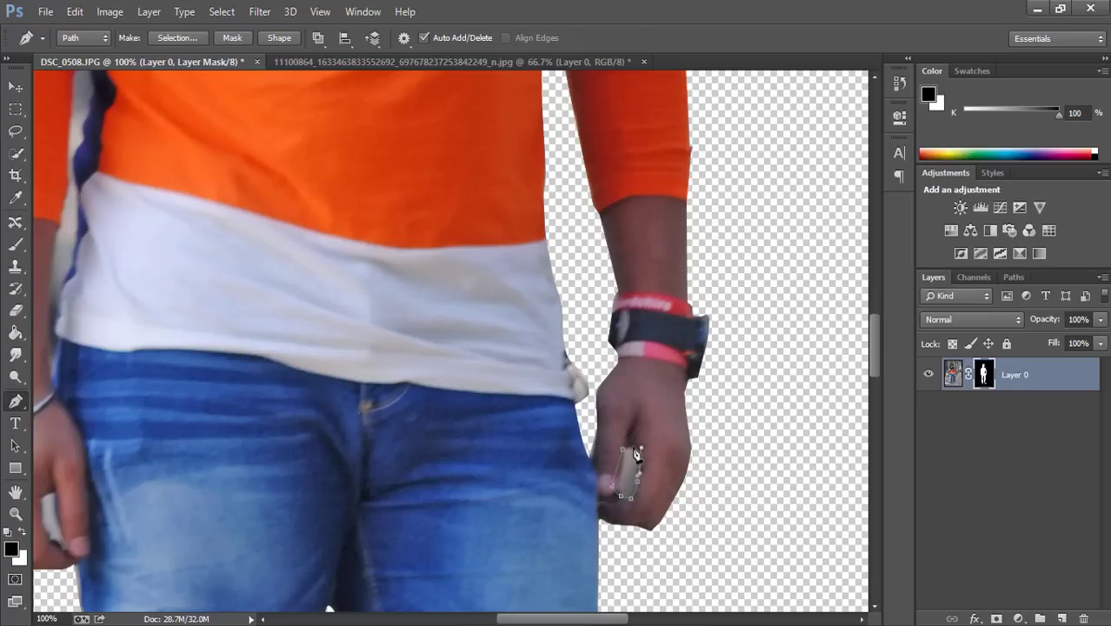
# Step: Convert the watch-hand finger gap path to a selection, paint it black on the layer mask, and deselect
pyautogui.rightClick(633, 465)
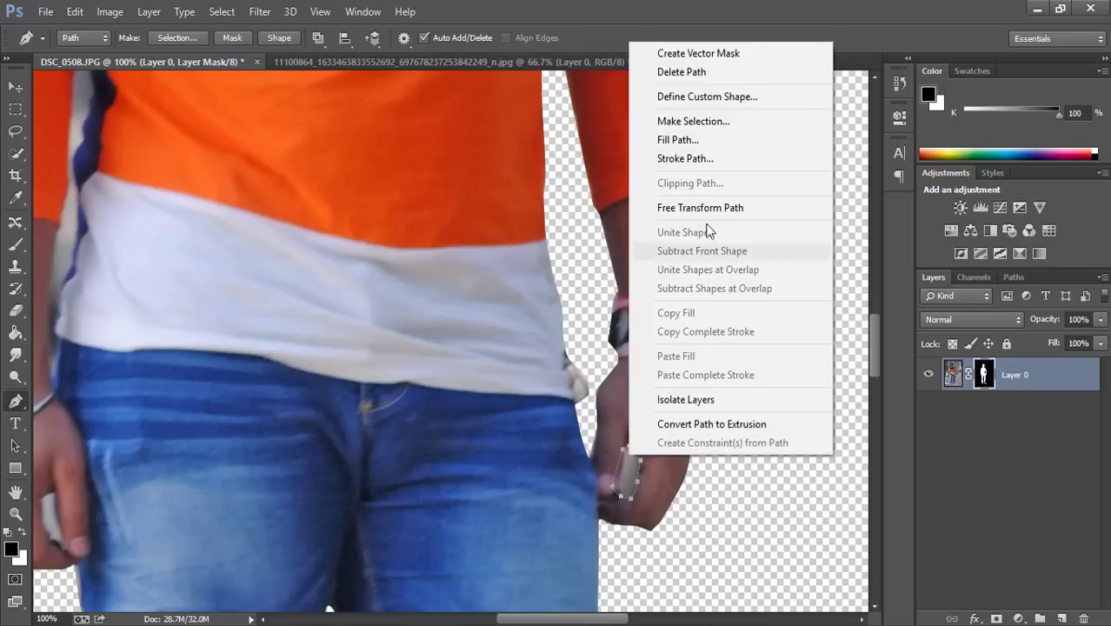
pyautogui.click(716, 126)
pyautogui.click(665, 177)
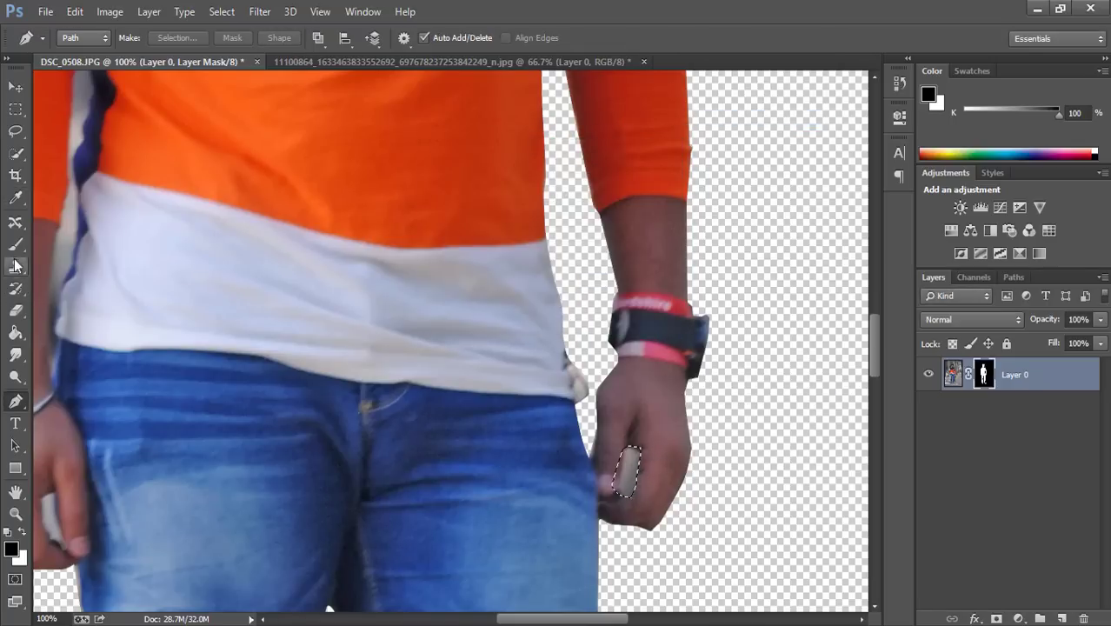
pyautogui.press('b')
pyautogui.moveTo(622, 474); pyautogui.dragTo(600, 566)
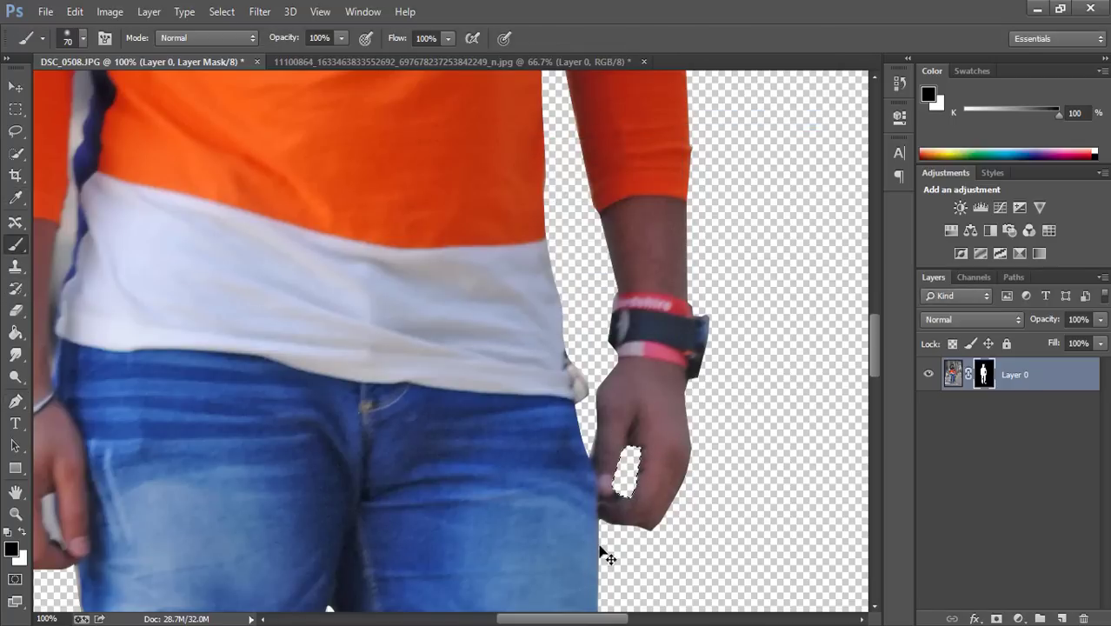
pyautogui.hotkey('ctrl', 'd')
# Step: Trace a closed Pen path around the background gap between the fingers of the hand wearing the bracelet
pyautogui.moveTo(581, 619); pyautogui.dragTo(541, 618)
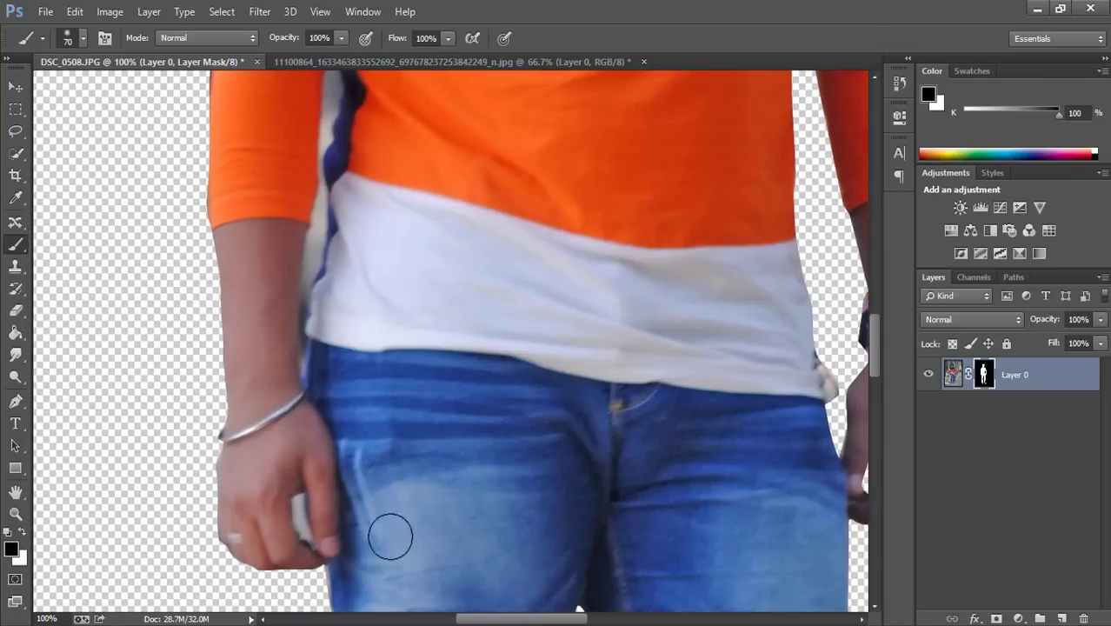
pyautogui.click(16, 402)
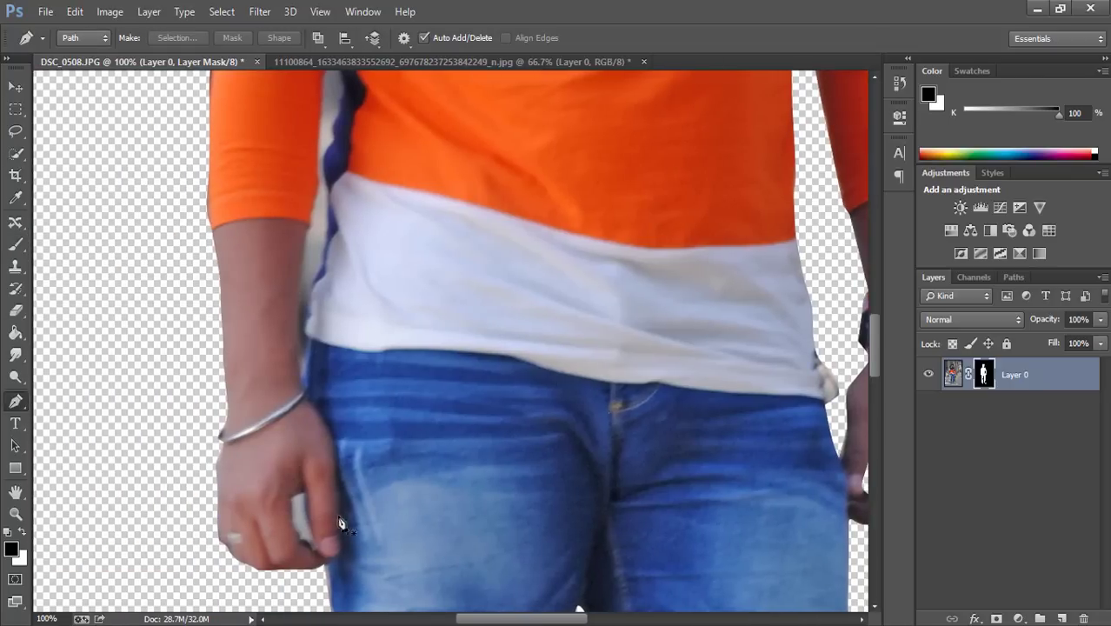
pyautogui.click(293, 500)
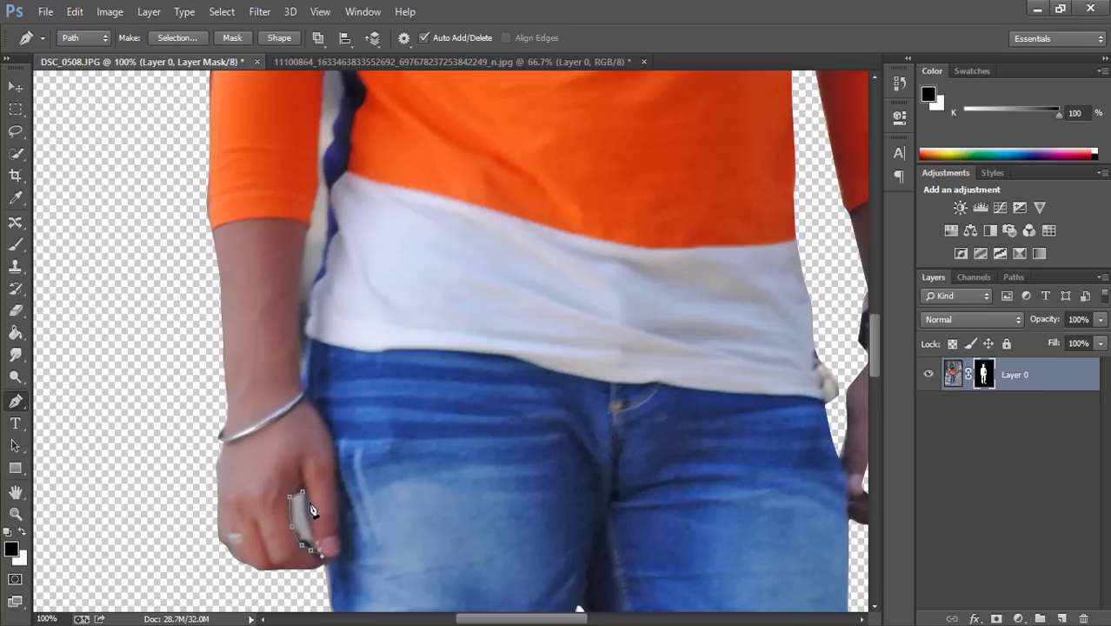
# Step: Convert the bracelet-hand finger gap path to a selection and paint it black on the layer mask
pyautogui.rightClick(305, 519)
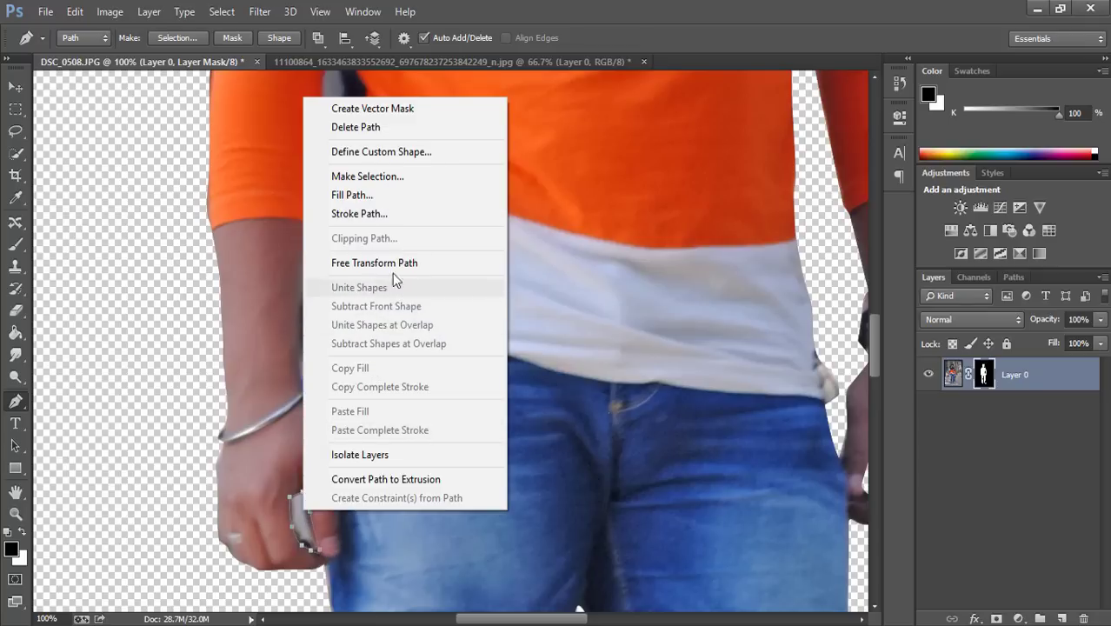
pyautogui.click(402, 174)
pyautogui.click(664, 183)
pyautogui.click(16, 245)
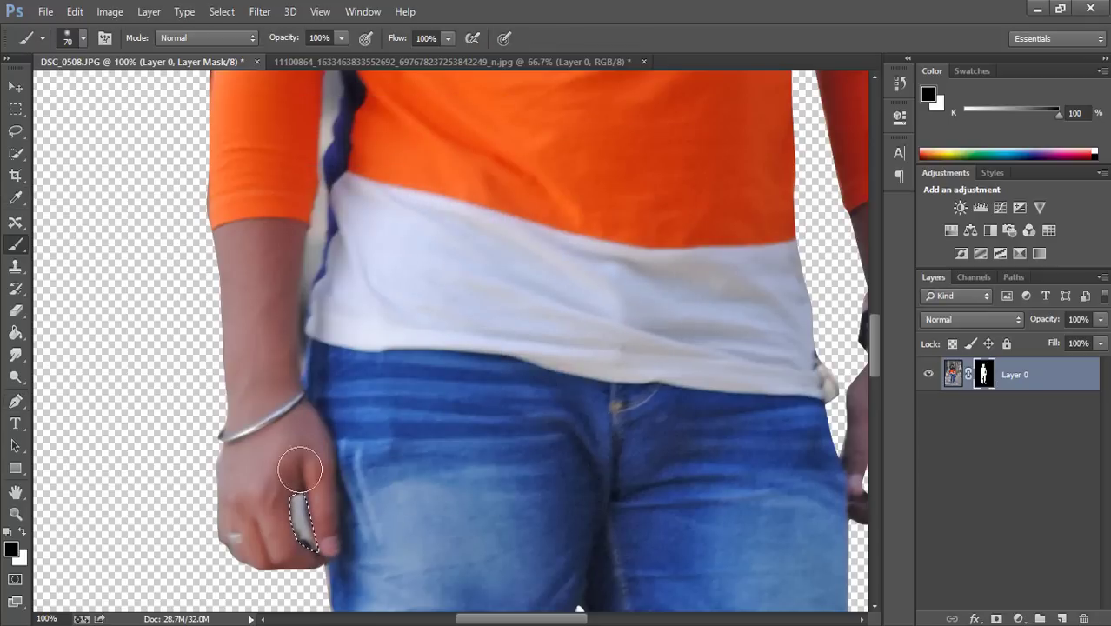
pyautogui.moveTo(300, 500); pyautogui.dragTo(315, 544)
# Step: Trace a closed Pen path around the background gap between the bracelet arm and the torso, from armpit down to the wrist
pyautogui.scroll(5, 323, 591)
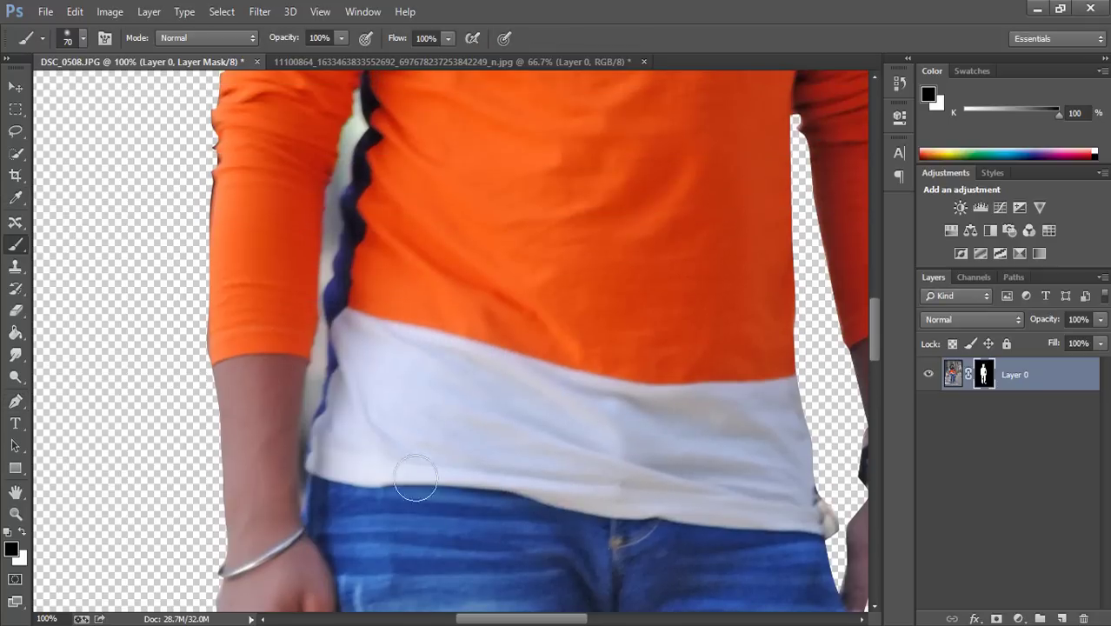
pyautogui.press('p')
pyautogui.scroll(3, 126, 328)
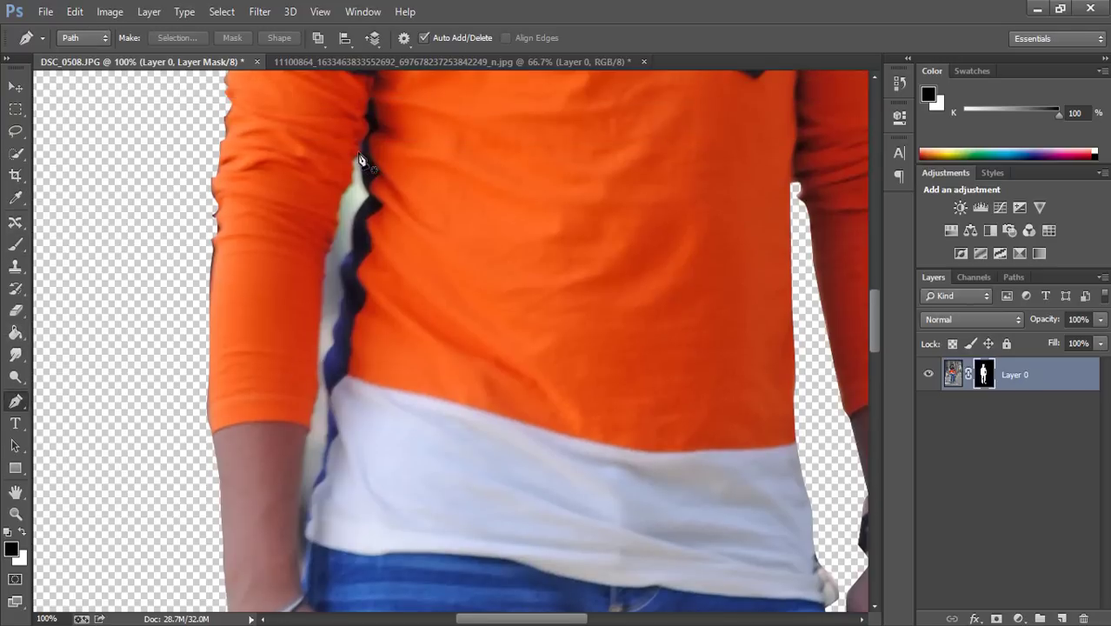
pyautogui.click(358, 153)
pyautogui.click(339, 193)
pyautogui.click(336, 214)
pyautogui.click(330, 227)
pyautogui.click(328, 242)
pyautogui.click(323, 284)
pyautogui.click(316, 300)
pyautogui.click(306, 426)
pyautogui.click(299, 468)
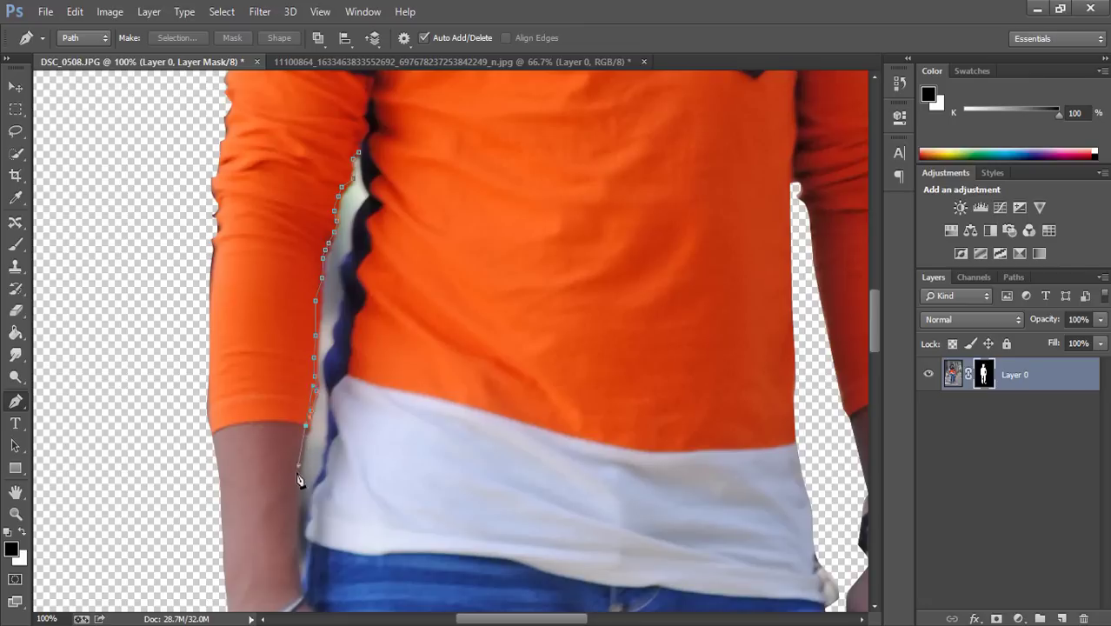
pyautogui.click(306, 575)
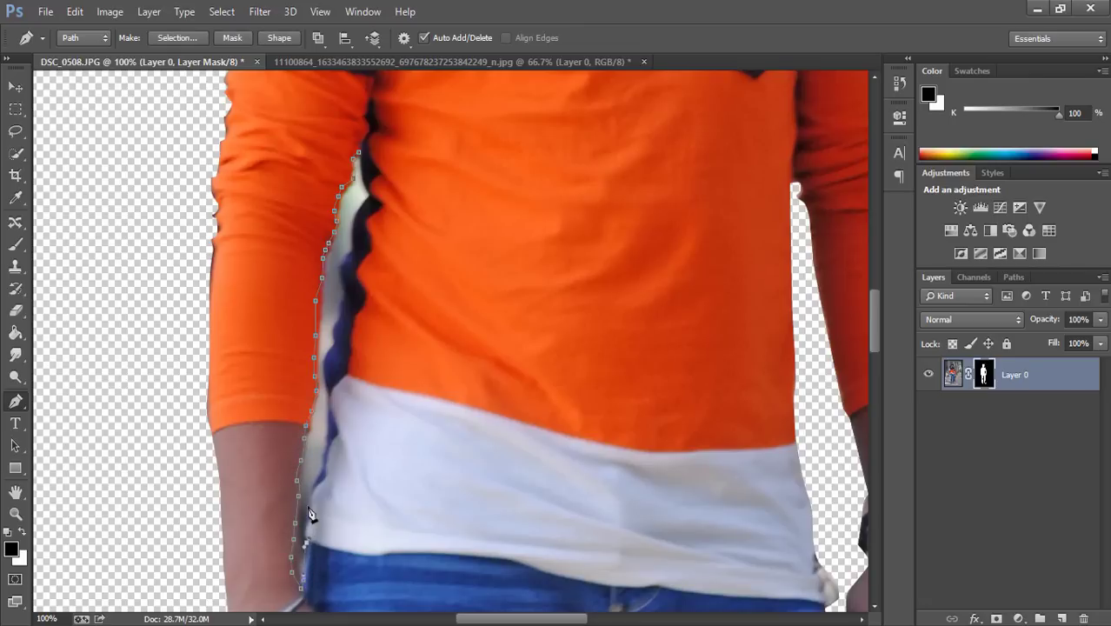
pyautogui.click(328, 371)
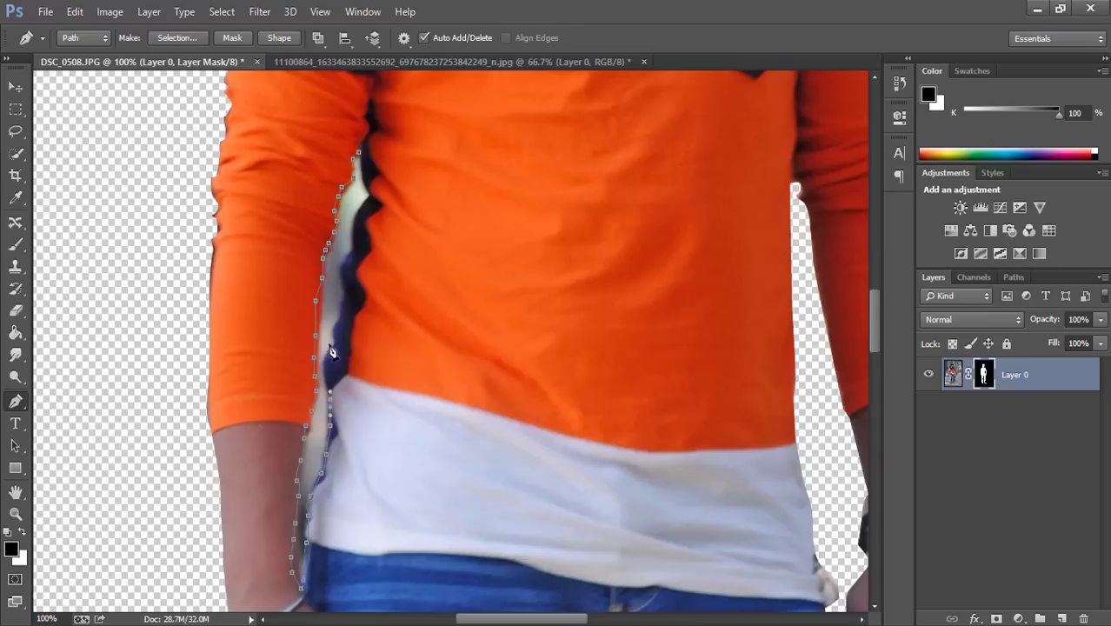
pyautogui.click(342, 274)
pyautogui.click(359, 219)
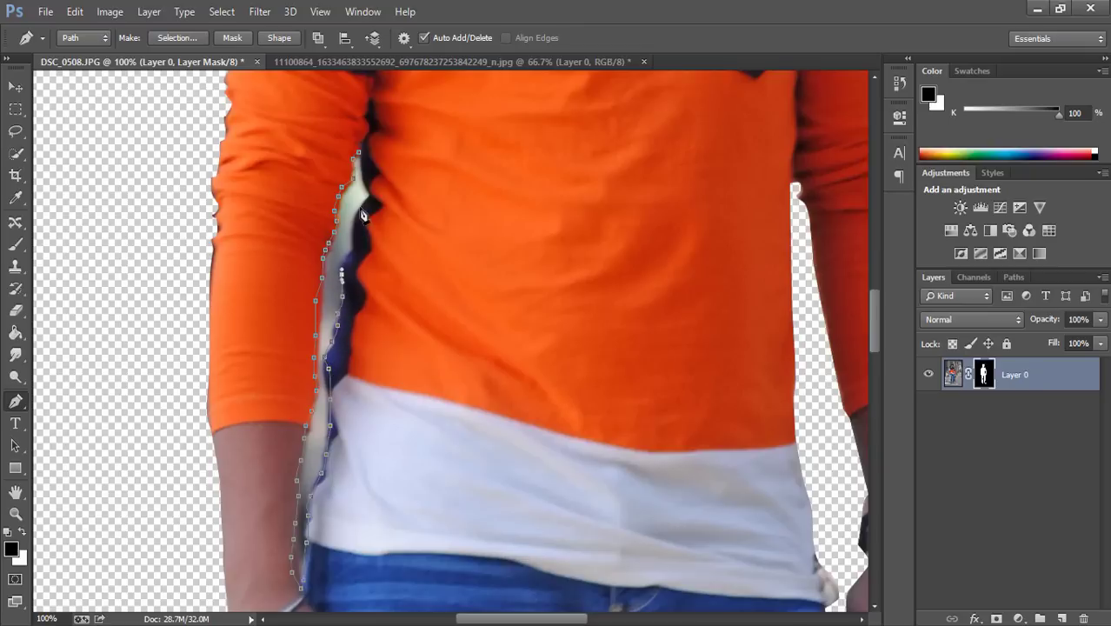
pyautogui.click(370, 199)
pyautogui.click(368, 179)
# Step: Convert the arm gap path to a selection, paint it black on the layer mask, and deselect
pyautogui.rightClick(360, 195)
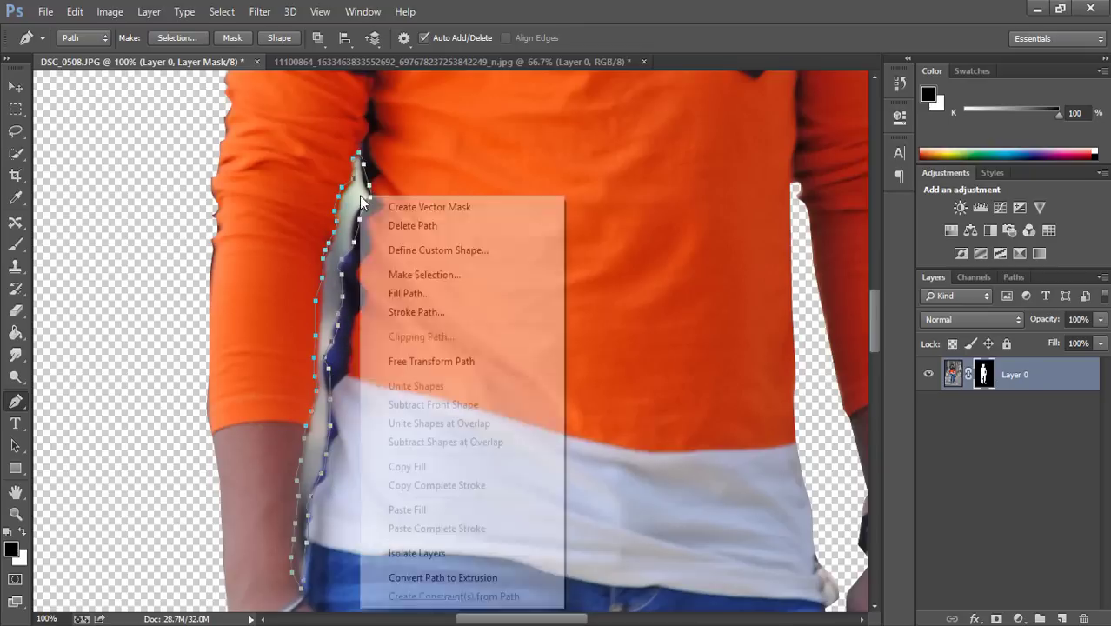
pyautogui.click(459, 273)
pyautogui.click(628, 184)
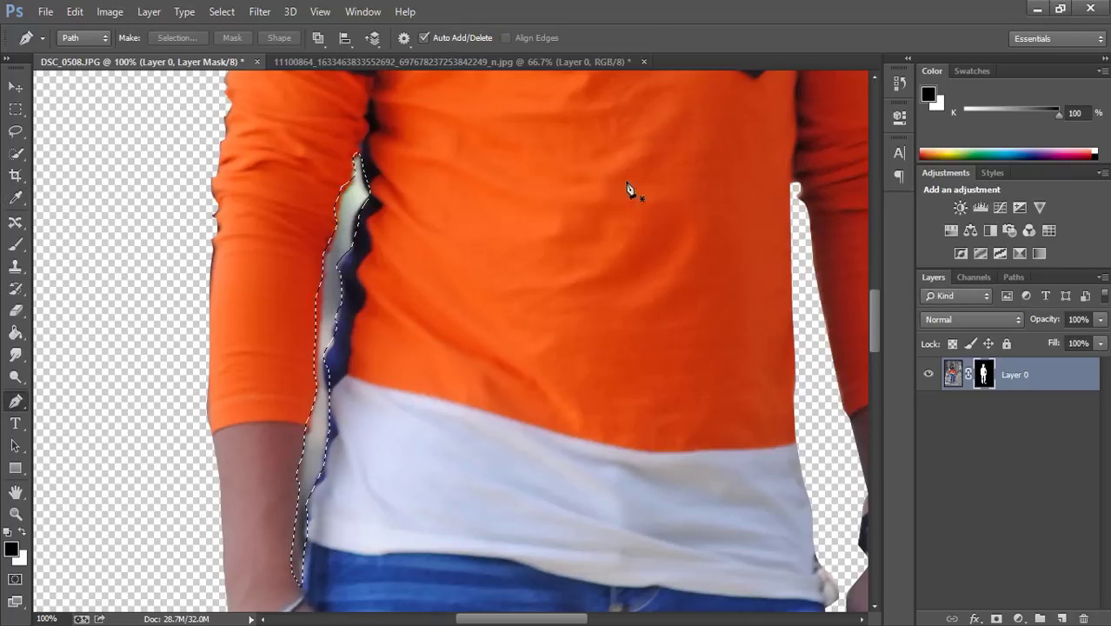
pyautogui.click(16, 244)
pyautogui.moveTo(305, 186)
pyautogui.mouseDown()
pyautogui.moveTo(384, 176)
pyautogui.moveTo(364, 302)
pyautogui.moveTo(321, 364)
pyautogui.moveTo(314, 502)
pyautogui.moveTo(326, 559)
pyautogui.moveTo(311, 496)
pyautogui.moveTo(340, 402)
pyautogui.mouseUp()
pyautogui.hotkey('ctrl', 'd')
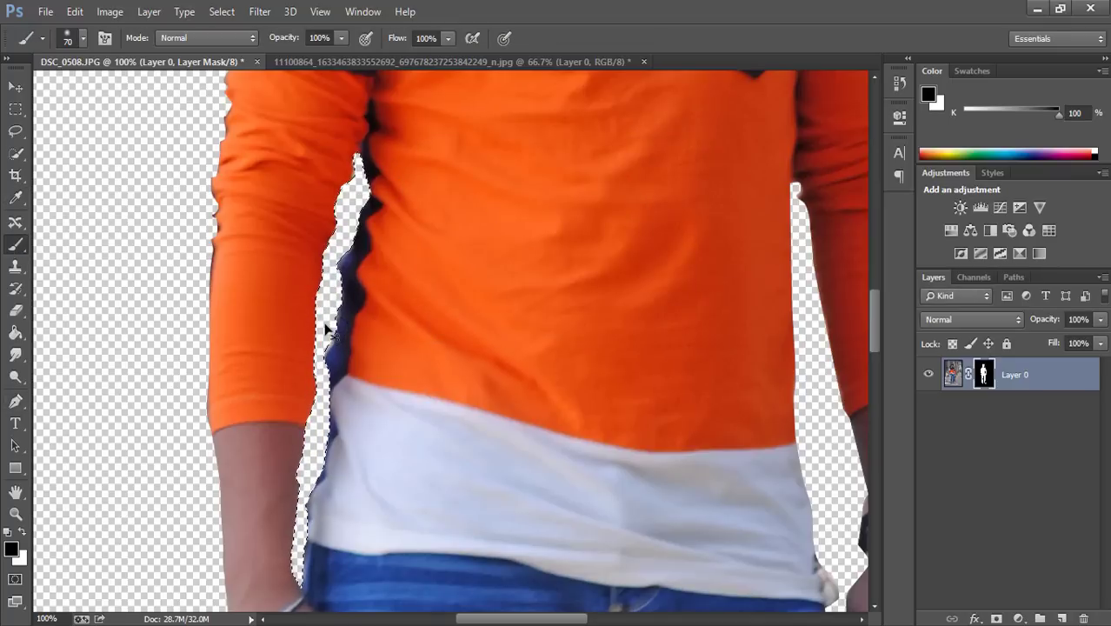
# Step: Examine the whole cut-out figure against the transparent background
pyautogui.hotkey('ctrl', '-')
pyautogui.hotkey('ctrl', '-')
pyautogui.hotkey('ctrl', '-')
pyautogui.hotkey('ctrl', '-')
pyautogui.hotkey('ctrl', '-')
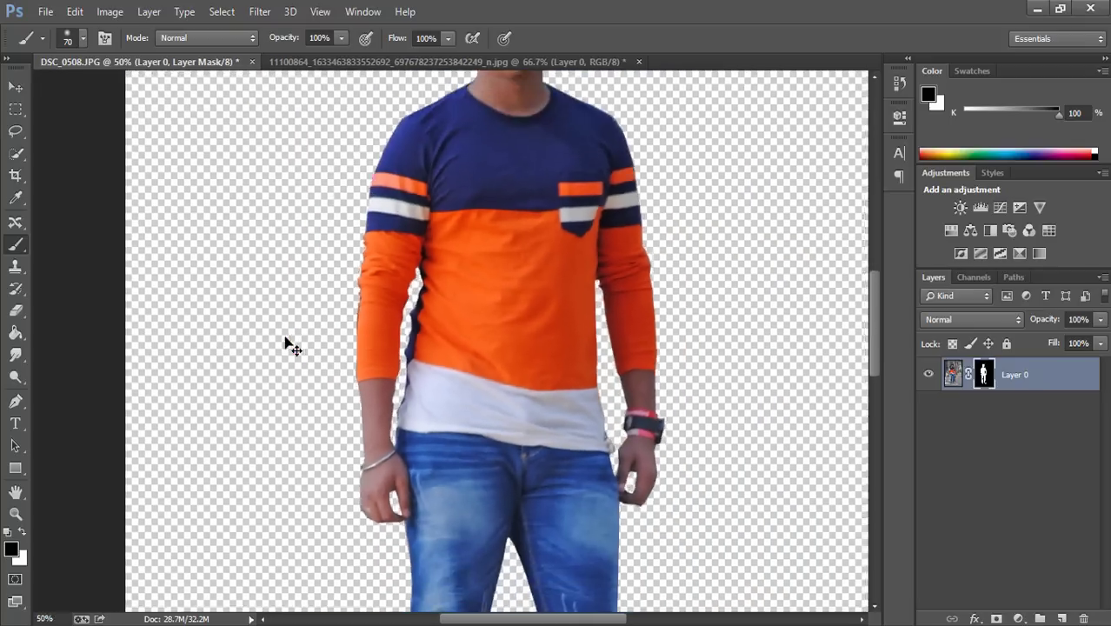
pyautogui.hotkey('ctrl', '-')
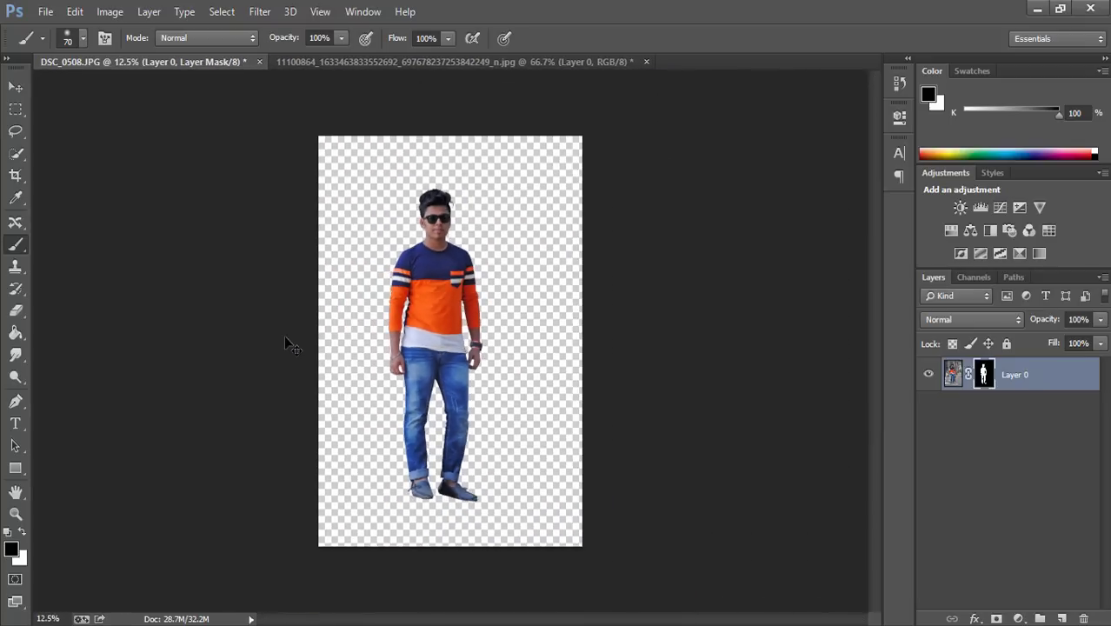
pyautogui.hotkey('ctrl', '+')
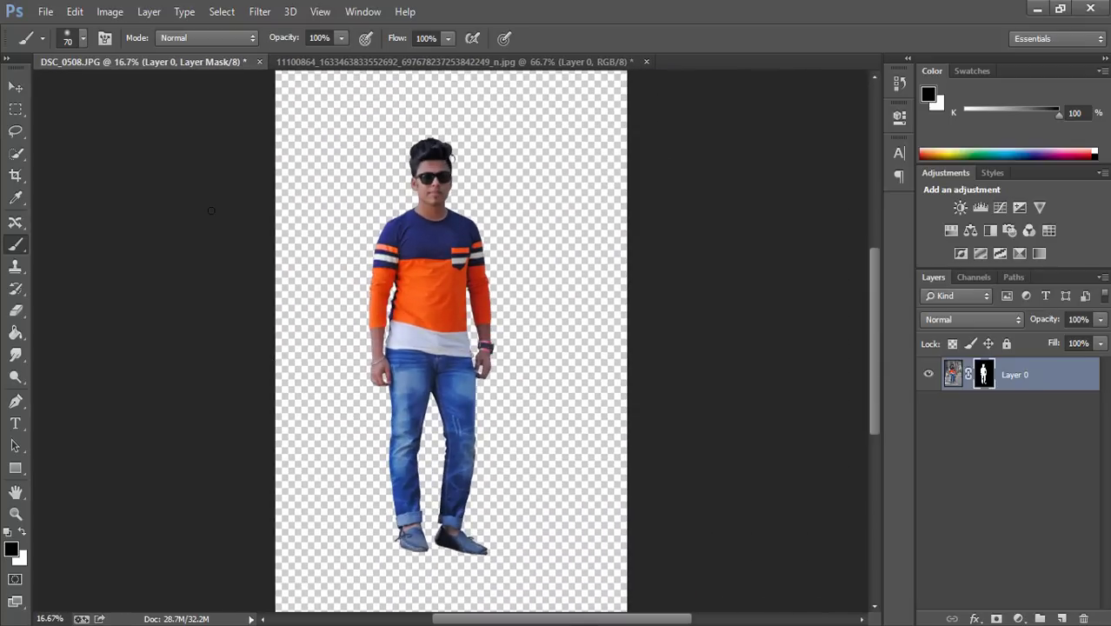
pyautogui.hotkey('ctrl', '0')
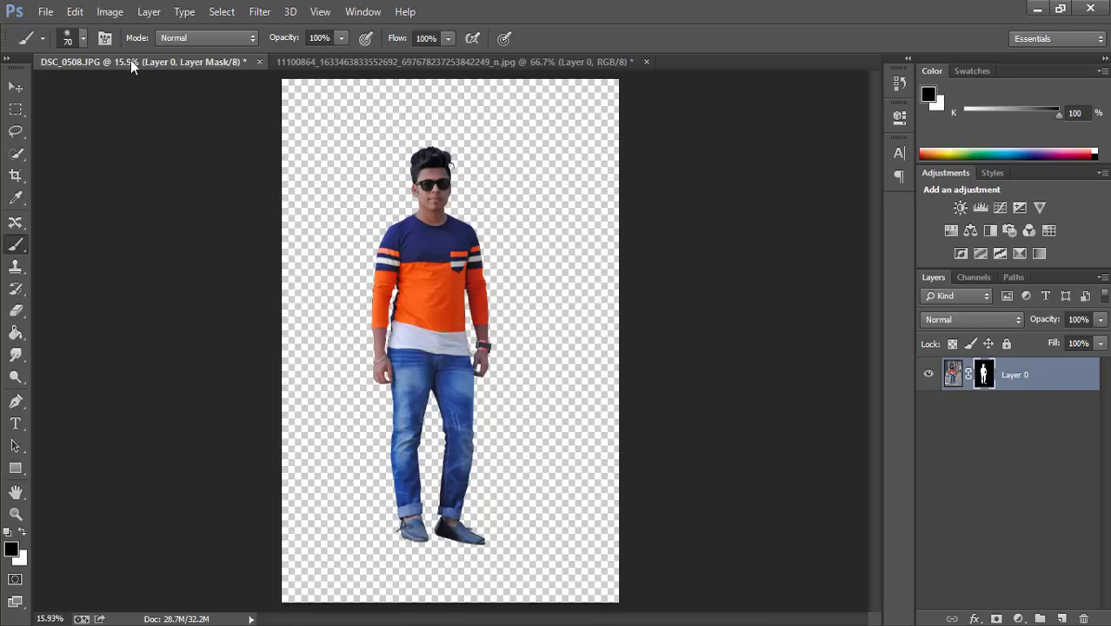
# Step: Bring the blurred tree background image into DSC_0508.JPG and place its layer beneath Layer 0
pyautogui.click(16, 87)
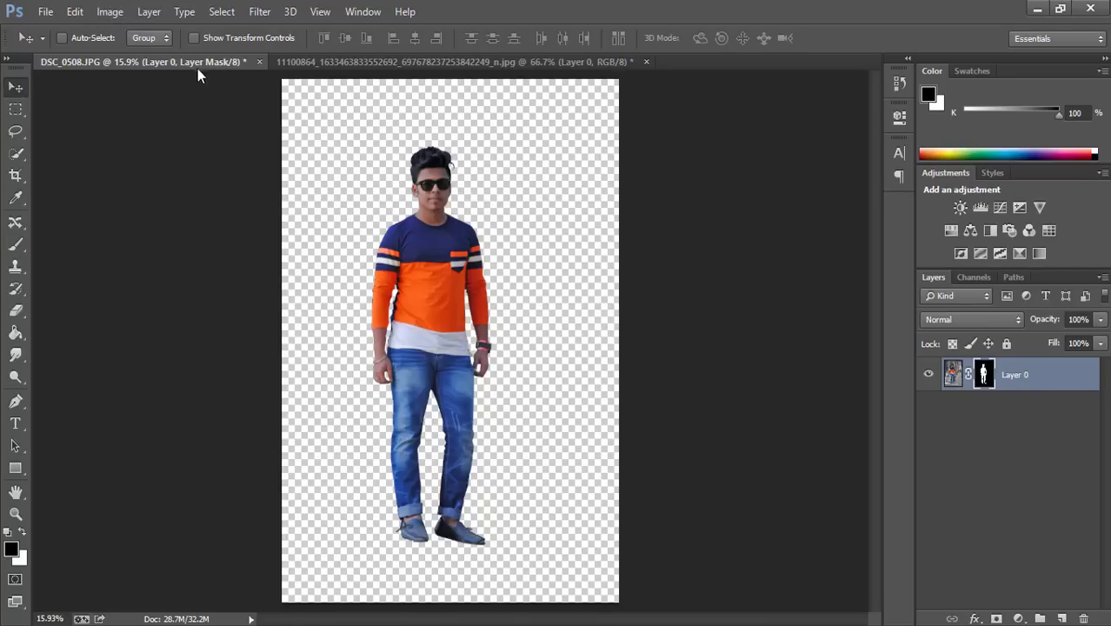
pyautogui.click(348, 61)
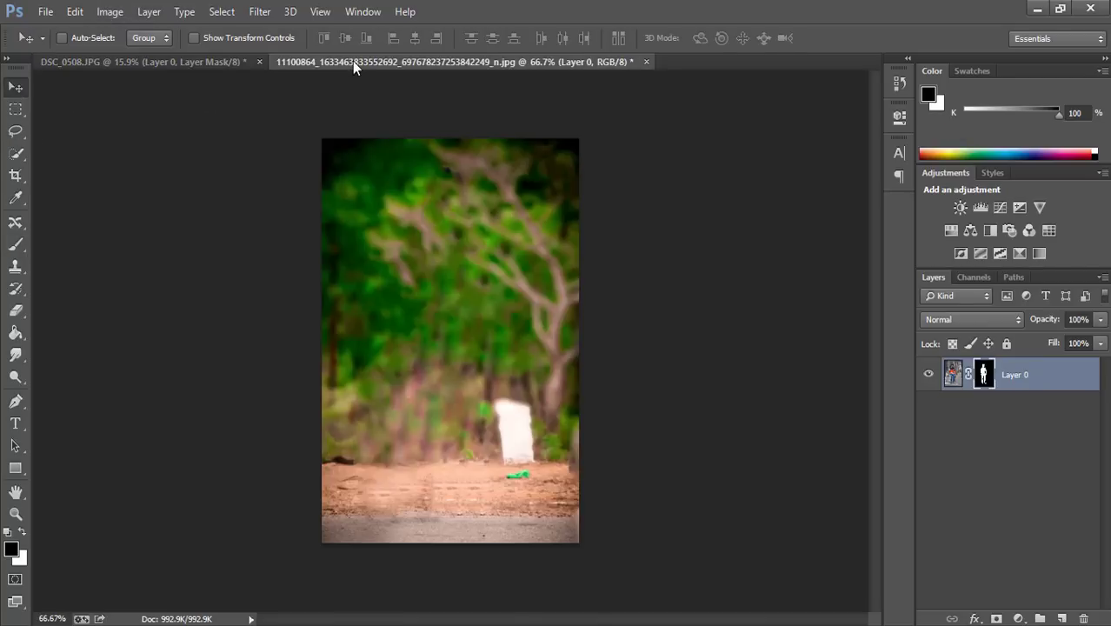
pyautogui.moveTo(557, 290); pyautogui.dragTo(451, 319)
pyautogui.moveTo(986, 384); pyautogui.dragTo(1022, 504)
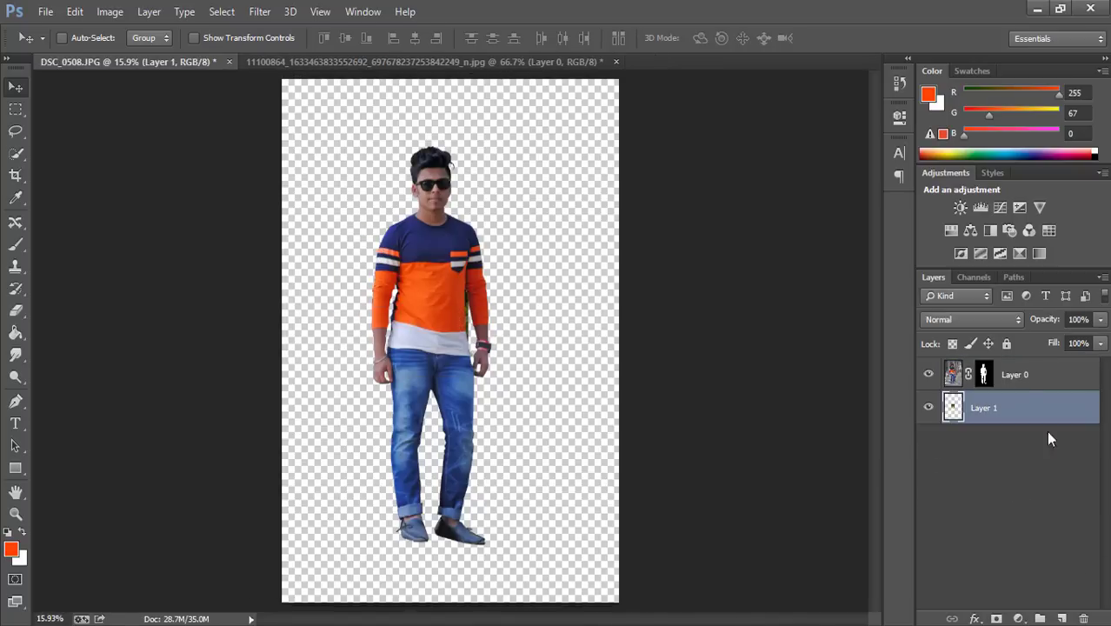
# Step: Convert Layer 1 to a smart object and scale it to about 596% so the background covers the whole canvas
pyautogui.rightClick(1030, 414)
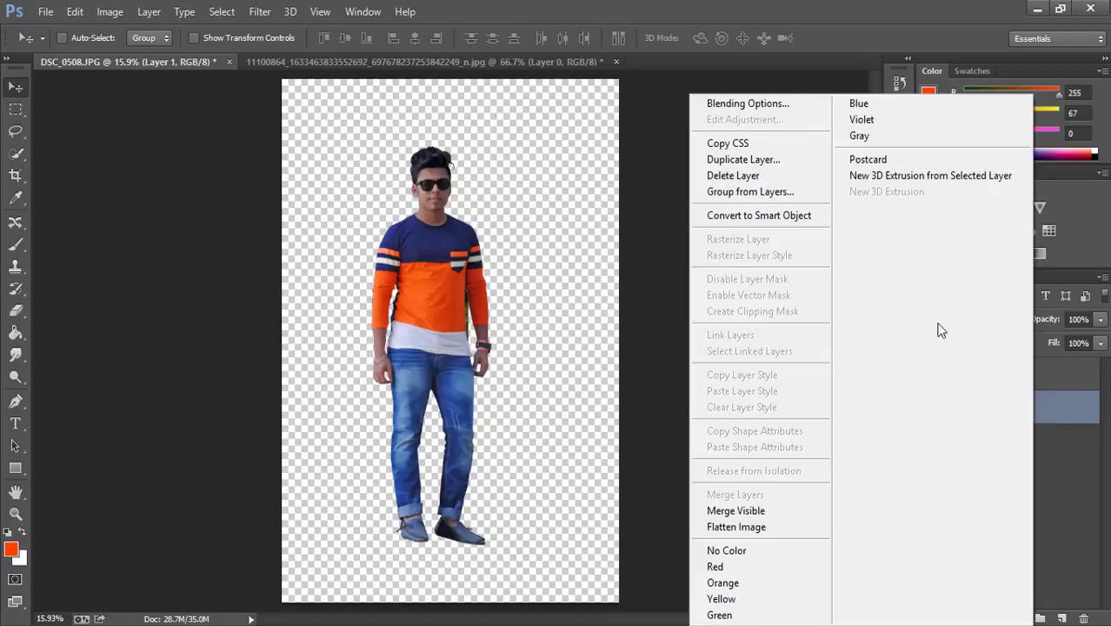
pyautogui.click(805, 216)
pyautogui.click(195, 39)
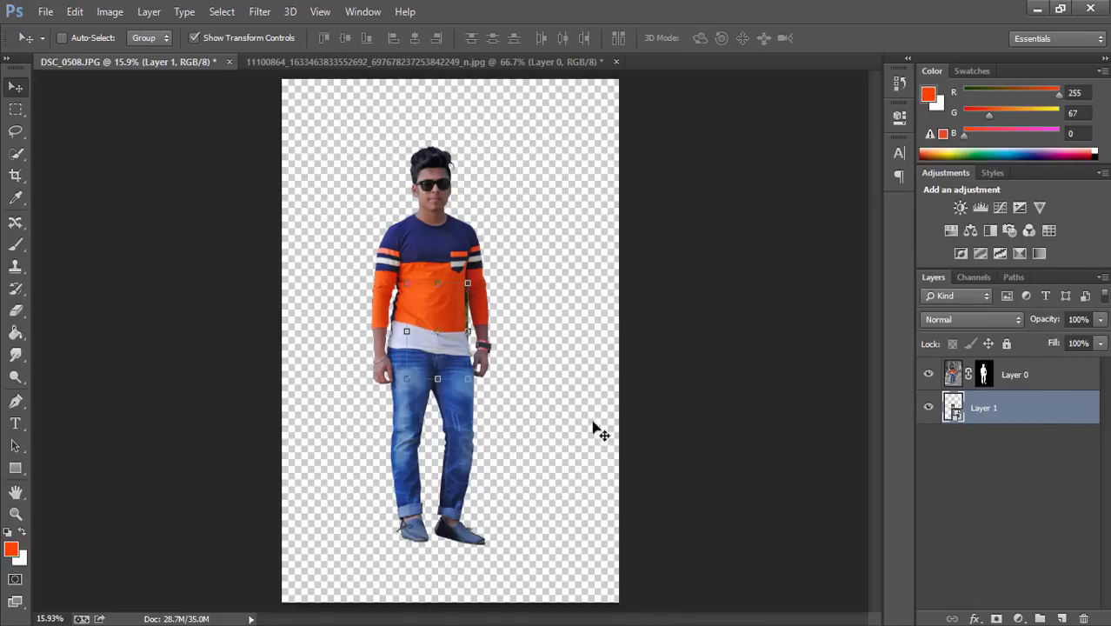
pyautogui.moveTo(468, 378); pyautogui.dragTo(676, 586)
pyautogui.moveTo(564, 443); pyautogui.dragTo(581, 467)
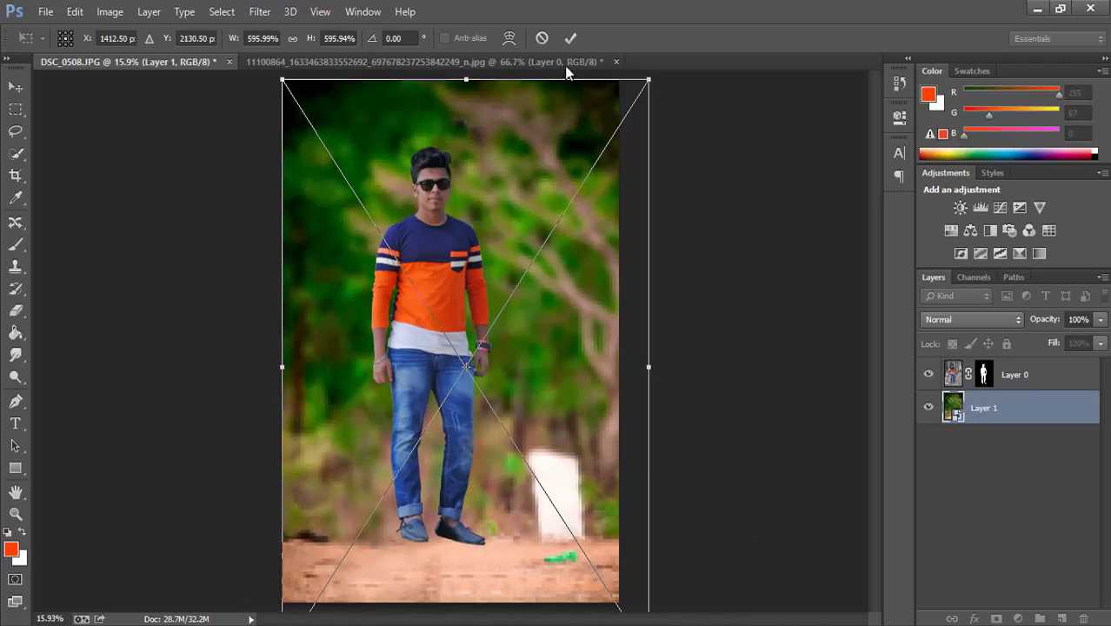
pyautogui.click(570, 38)
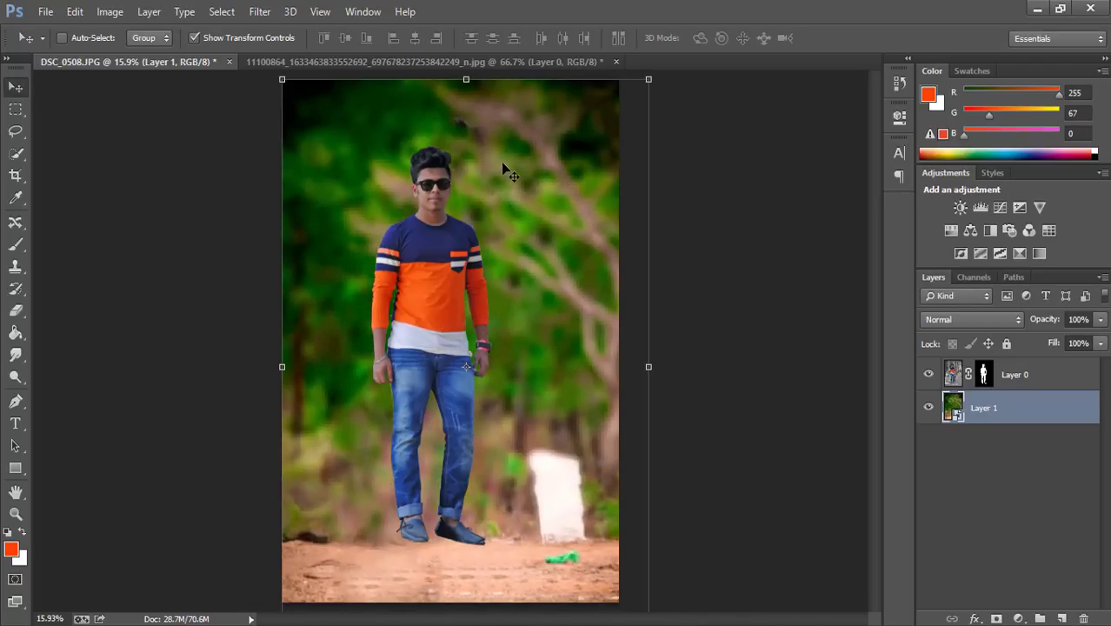
# Step: Move the masked man on Layer 0 slightly down so his feet stand on the dirt ground
pyautogui.hotkey('ctrl', '-')
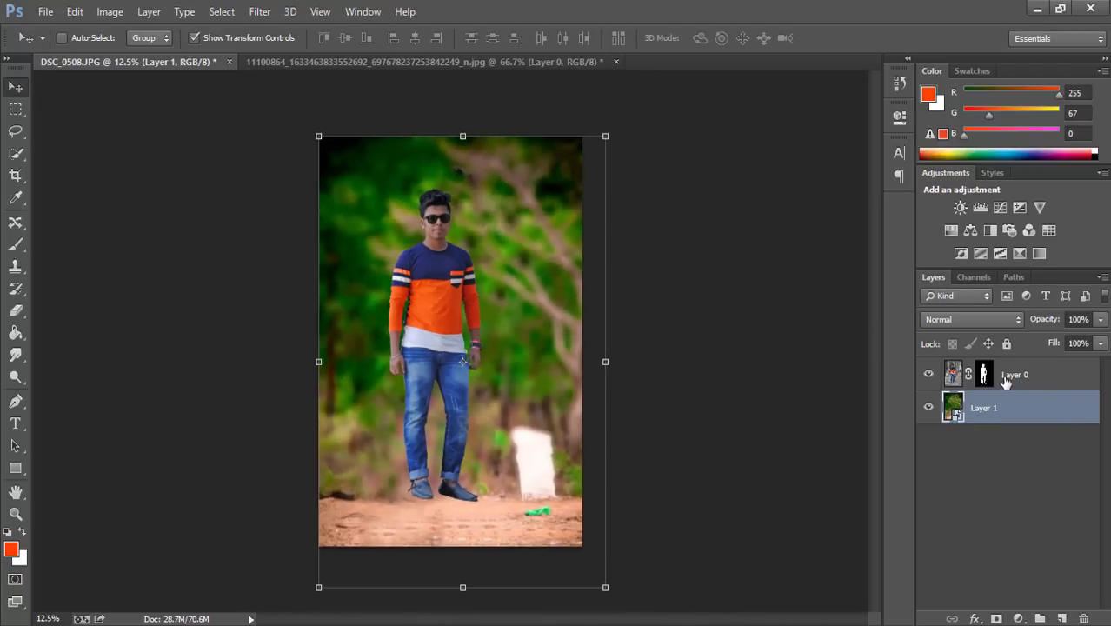
pyautogui.click(985, 374)
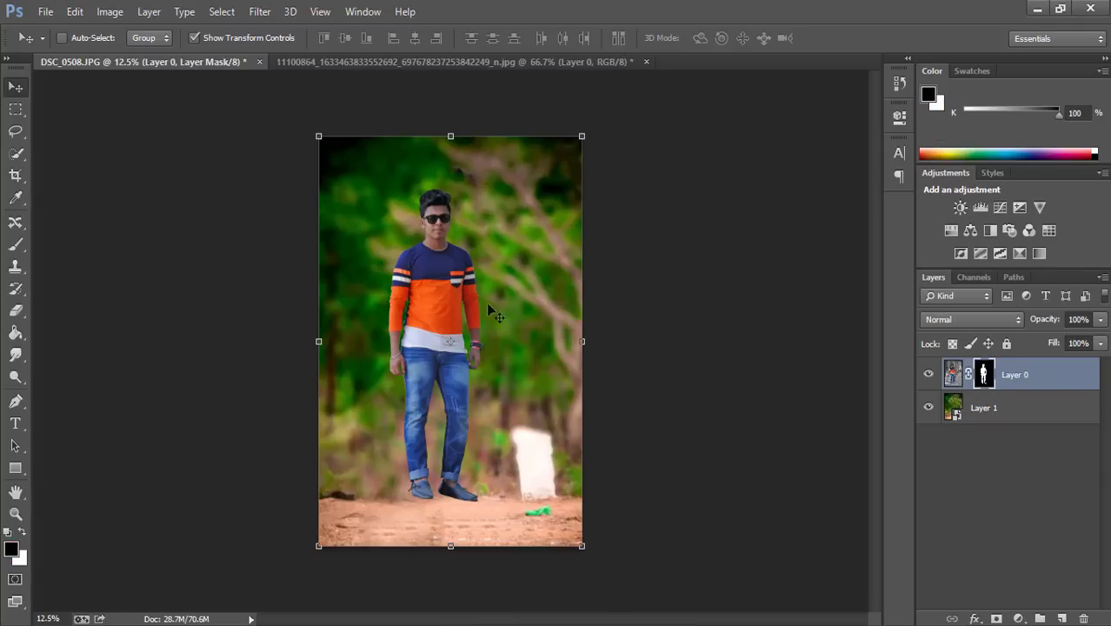
pyautogui.moveTo(447, 310); pyautogui.dragTo(449, 328)
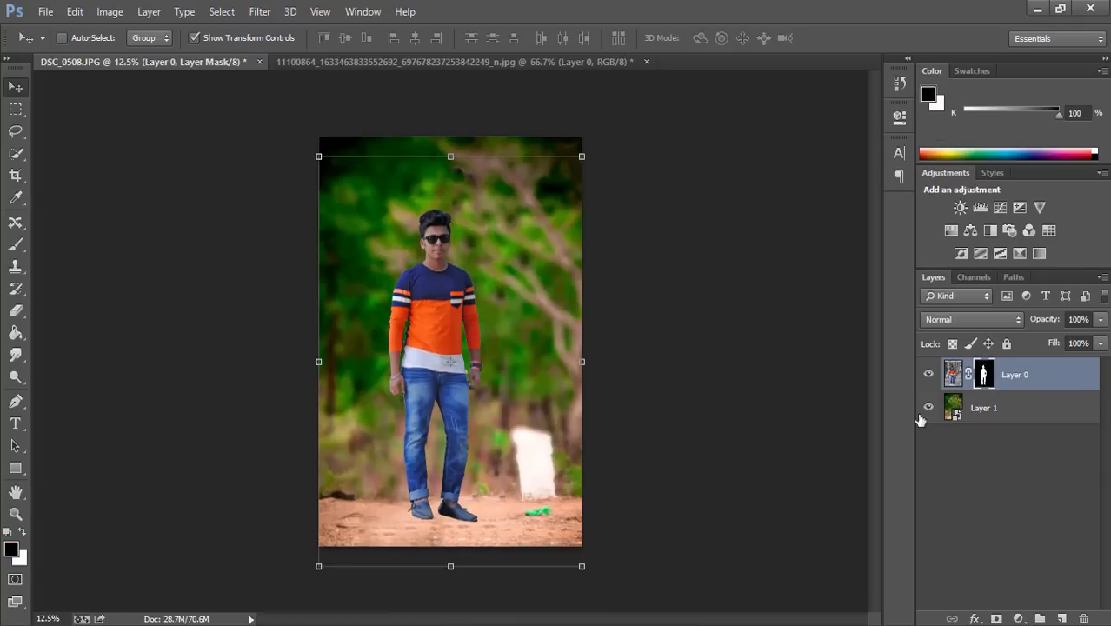
# Step: Duplicate the masked Layer 0 within the same document
pyautogui.rightClick(985, 375)
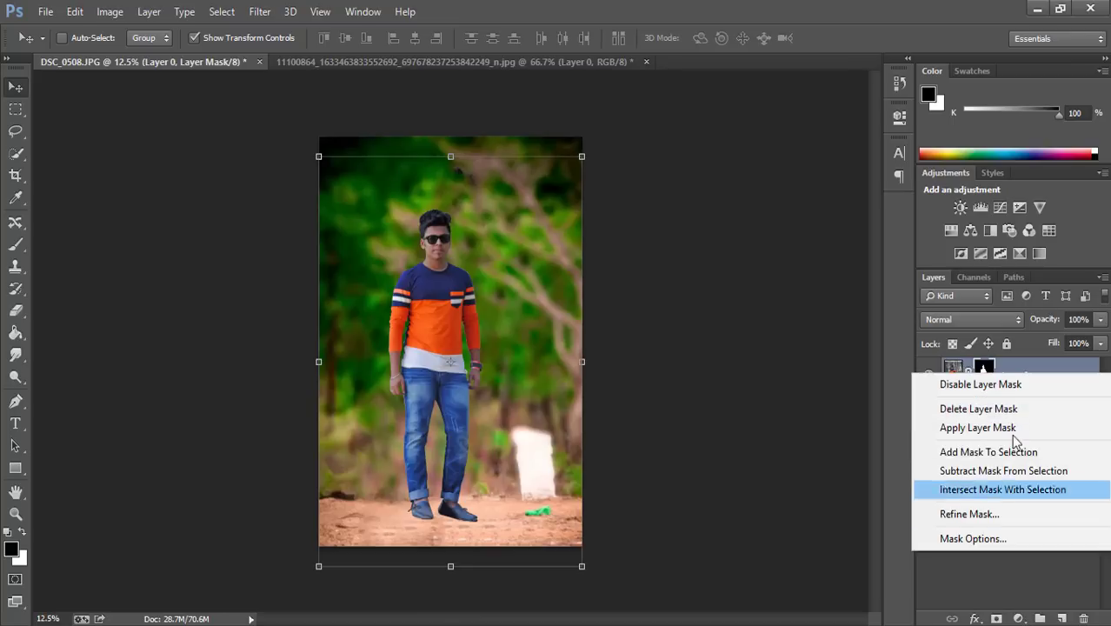
pyautogui.click(1070, 374)
pyautogui.rightClick(1069, 372)
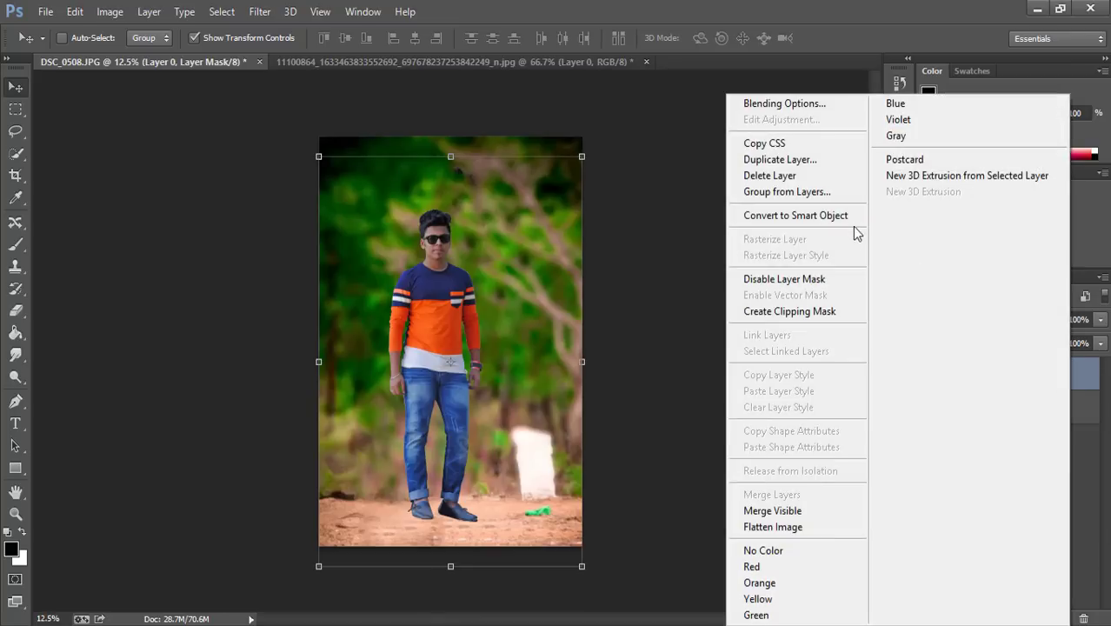
pyautogui.click(787, 160)
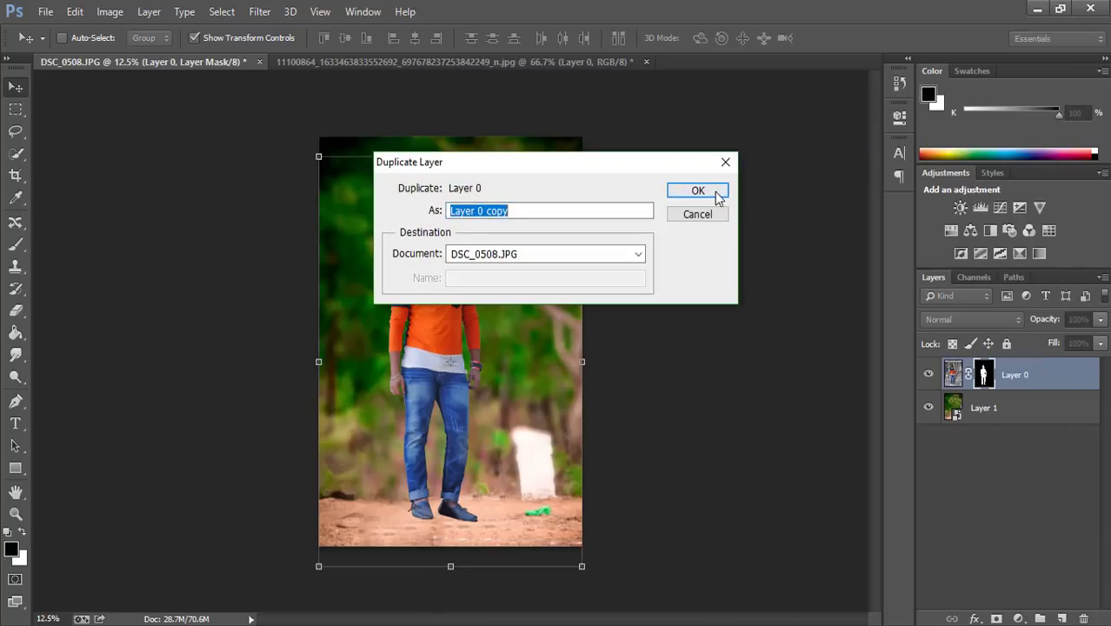
pyautogui.click(717, 193)
# Step: Delete the layer mask from Layer 0 copy without applying it, and set that layer's blend mode to Multiply
pyautogui.moveTo(979, 375); pyautogui.dragTo(1083, 618)
pyautogui.click(648, 254)
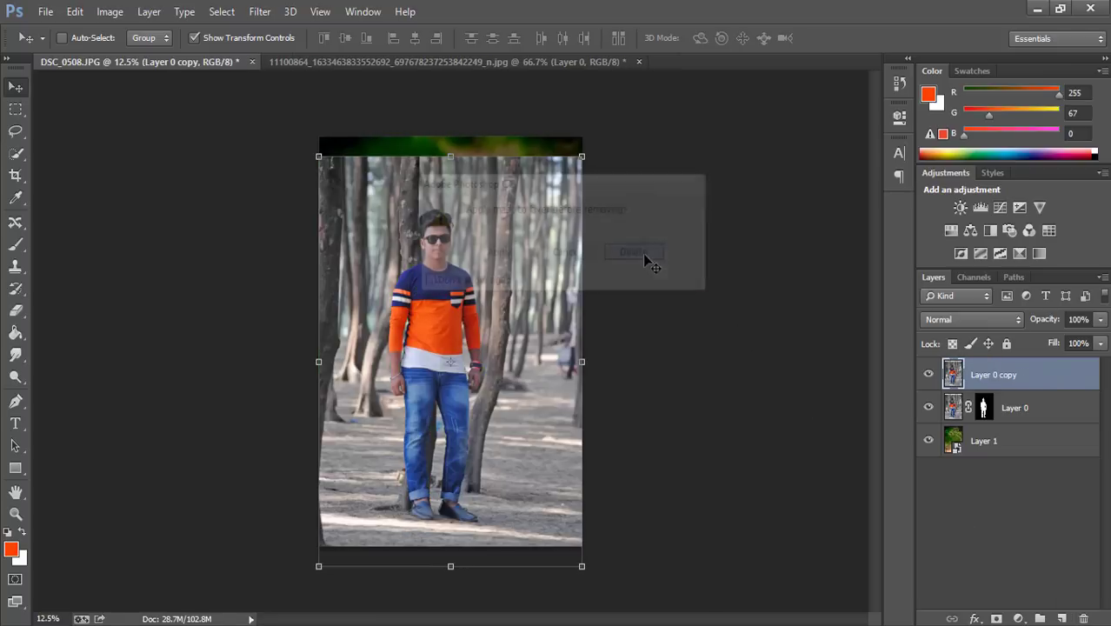
pyautogui.click(982, 321)
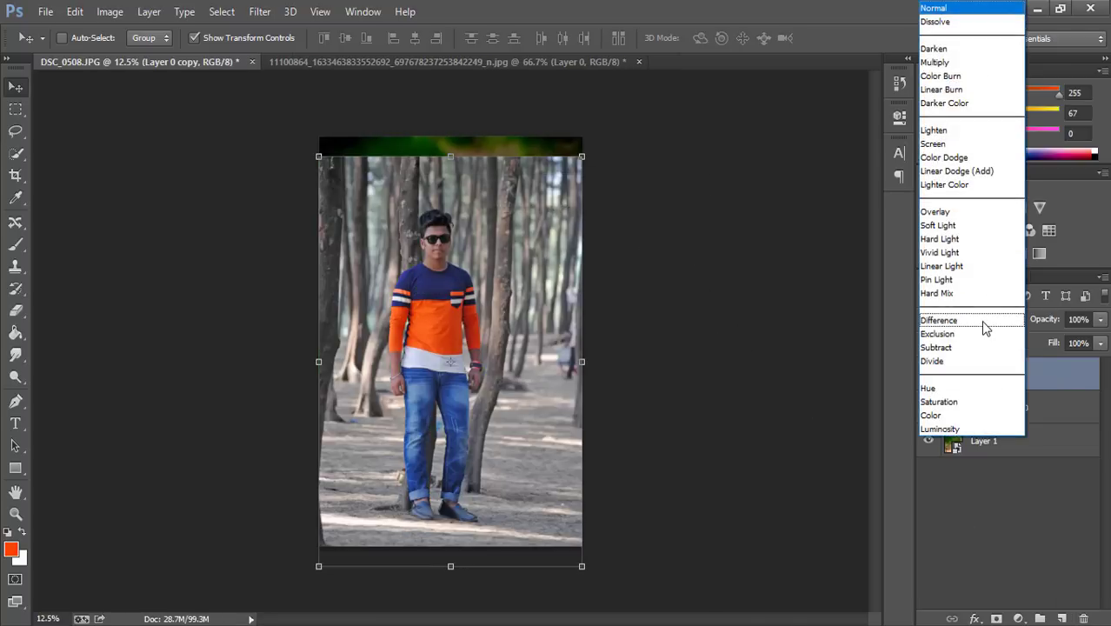
pyautogui.click(936, 63)
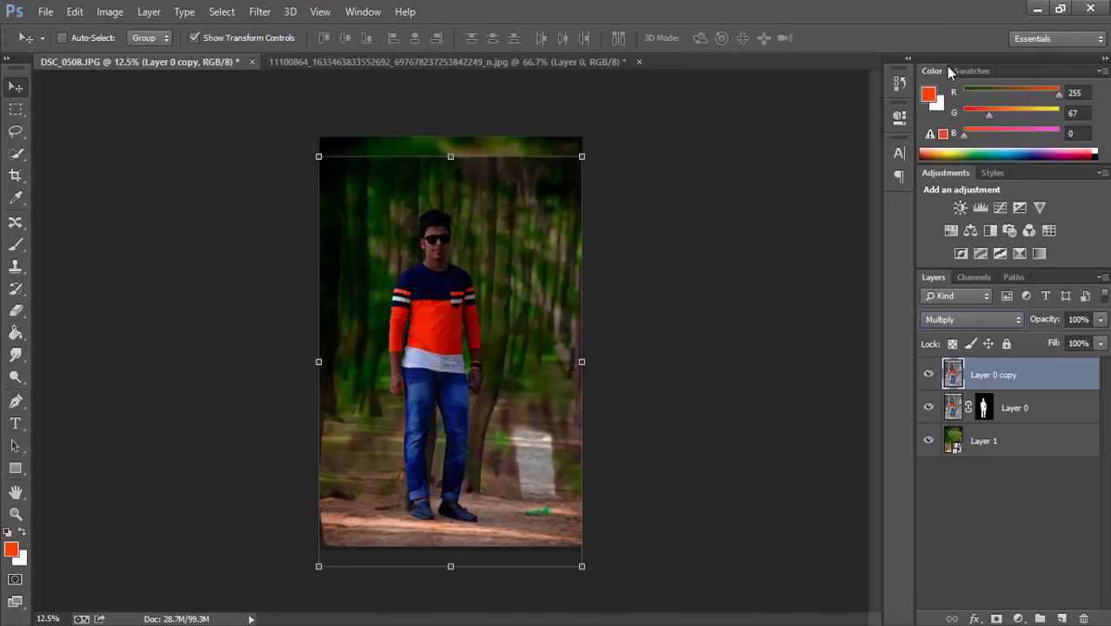
# Step: Scale Layer 0 copy and Layer 0 together to about 106% around their centre
pyautogui.keyDown('shift'); pyautogui.click(1043, 407); pyautogui.keyUp('shift')
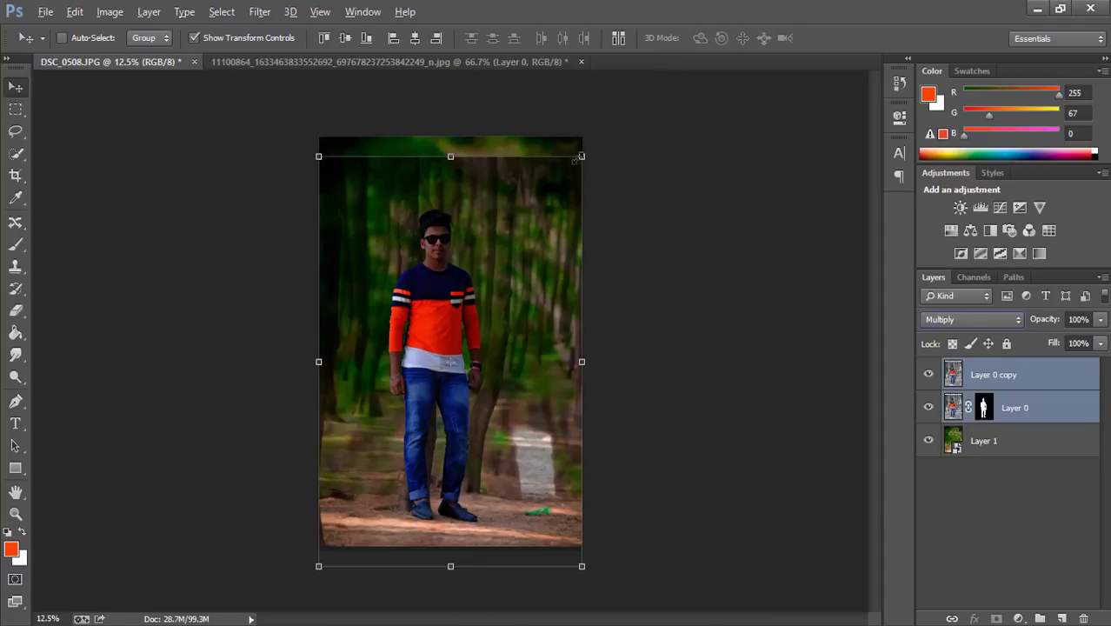
pyautogui.moveTo(582, 156); pyautogui.dragTo(590, 144)
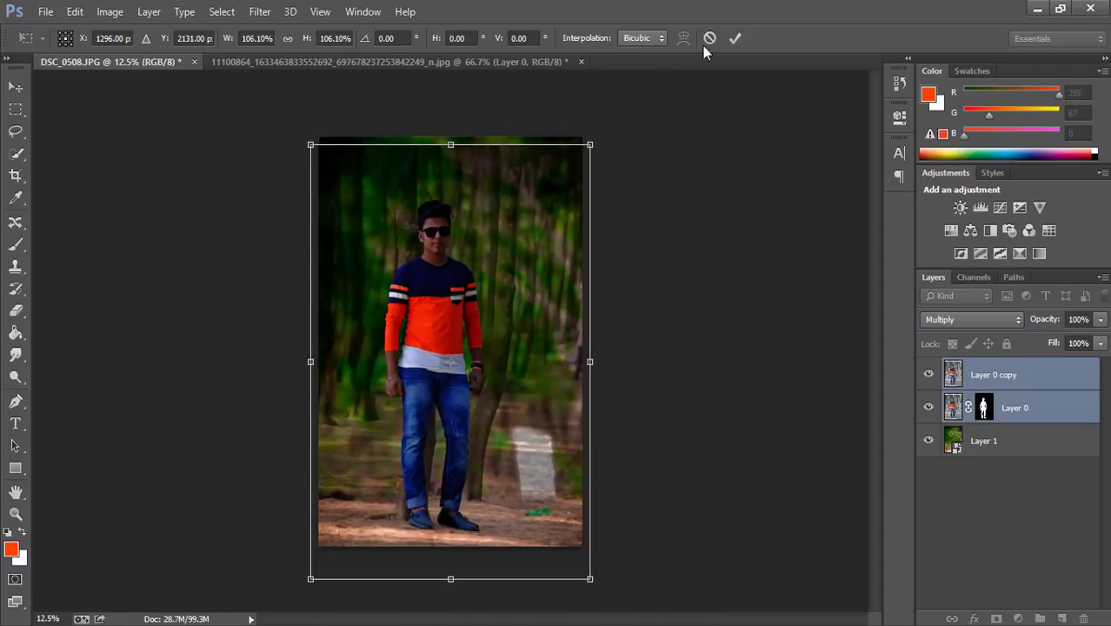
pyautogui.click(736, 38)
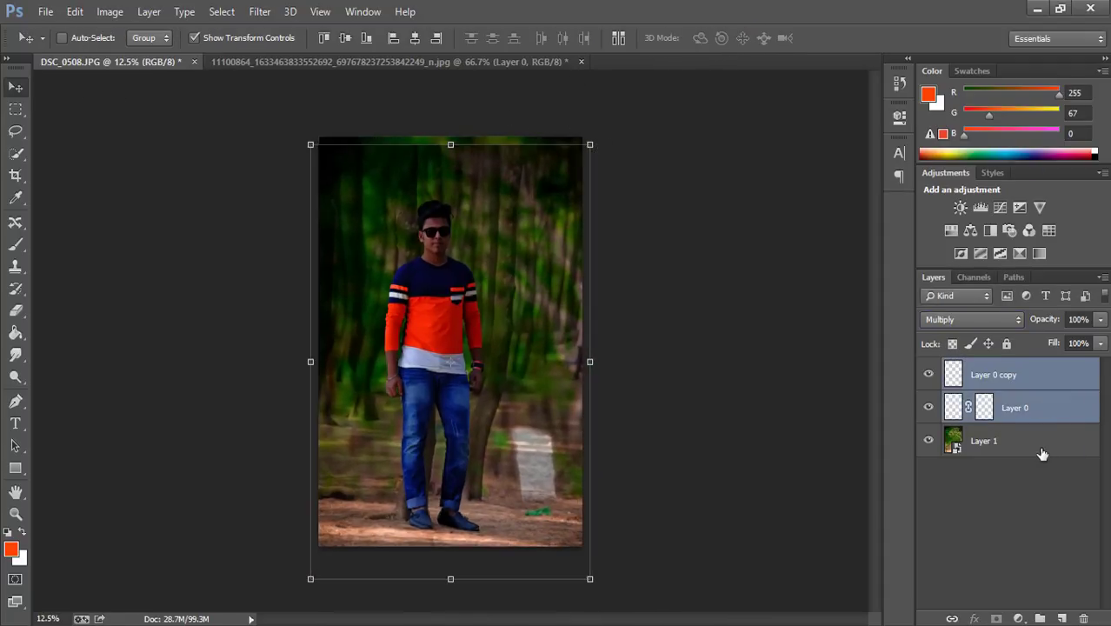
# Step: Erase Layer 0 copy over the man's upper body and the surrounding trees using a soft Eraser of 1053 px
pyautogui.click(987, 408)
pyautogui.click(998, 377)
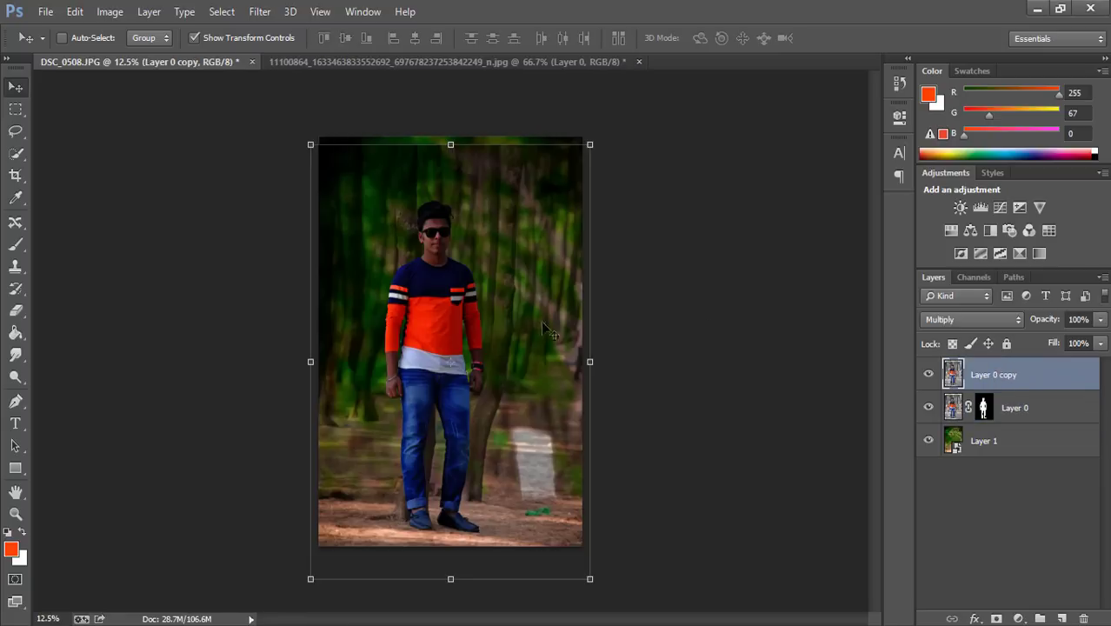
pyautogui.click(16, 313)
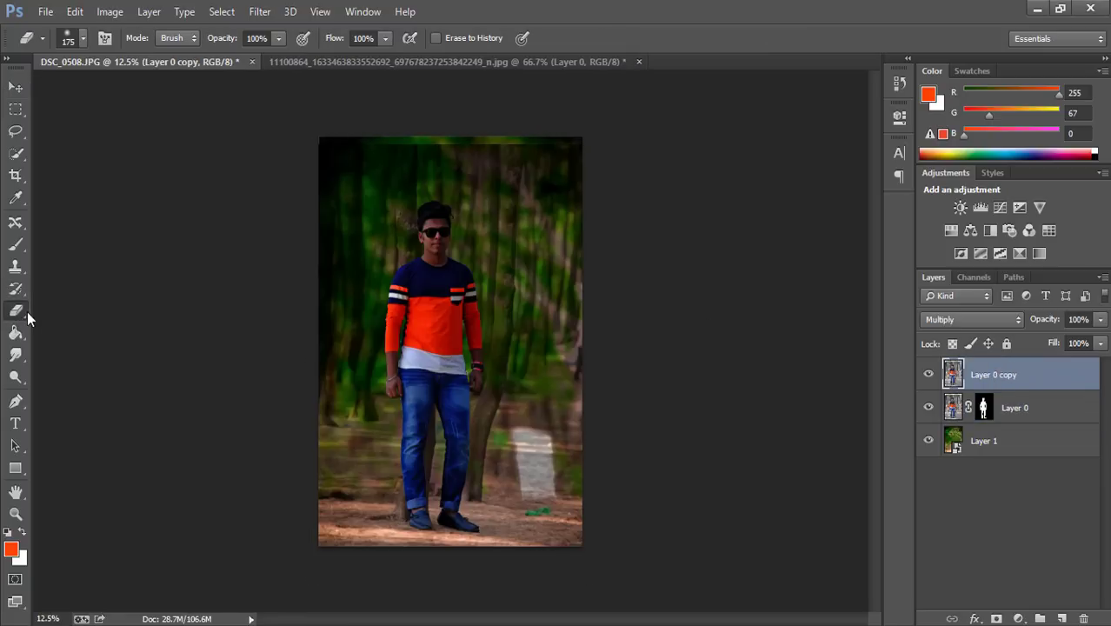
pyautogui.rightClick(17, 311)
pyautogui.click(105, 309)
pyautogui.click(82, 38)
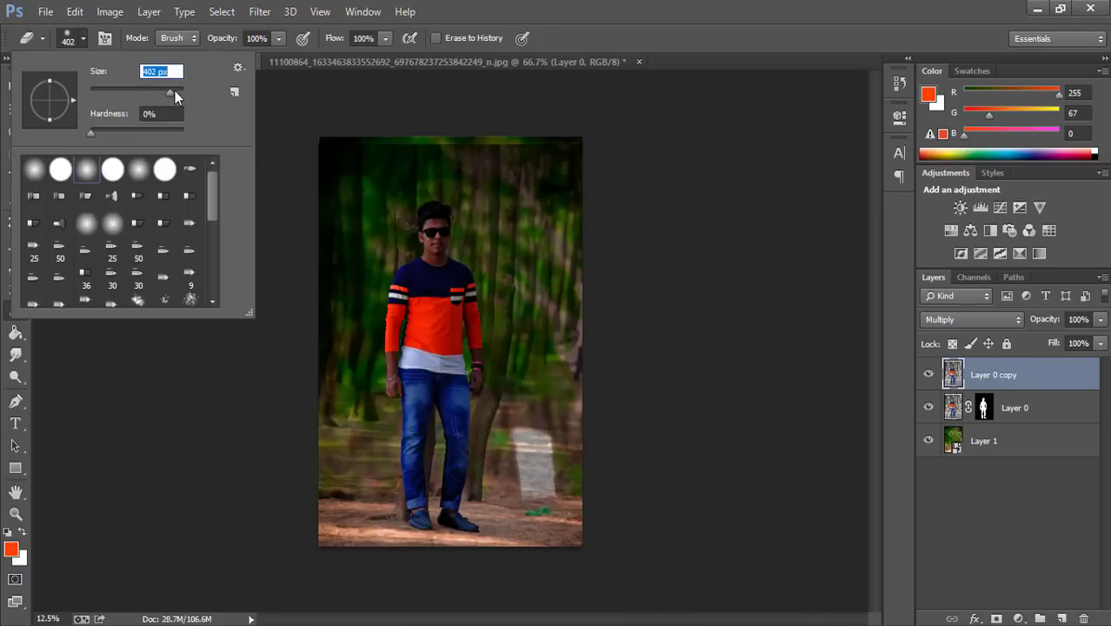
pyautogui.moveTo(175, 90); pyautogui.dragTo(180, 90)
pyautogui.press('Return')
pyautogui.moveTo(392, 192)
pyautogui.mouseDown()
pyautogui.moveTo(505, 191)
pyautogui.moveTo(427, 260)
pyautogui.moveTo(521, 287)
pyautogui.moveTo(261, 311)
pyautogui.moveTo(285, 318)
pyautogui.mouseUp()
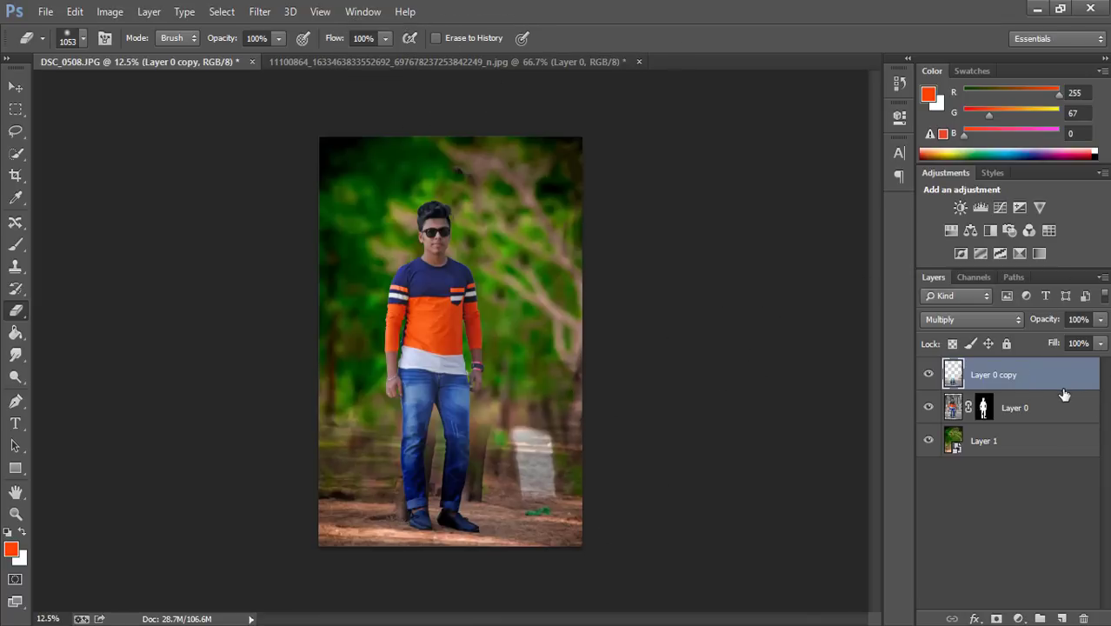
pyautogui.click(1041, 376)
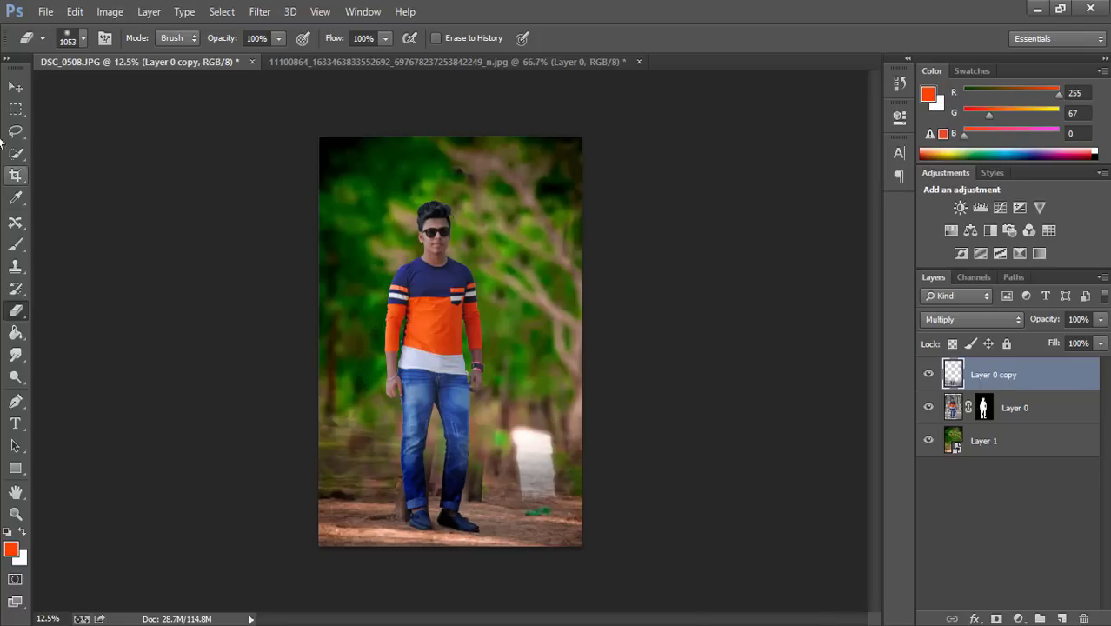
# Step: Erase Layer 0 copy over the jeans around the man's knee with the Eraser reduced to 200 px
pyautogui.click(14, 88)
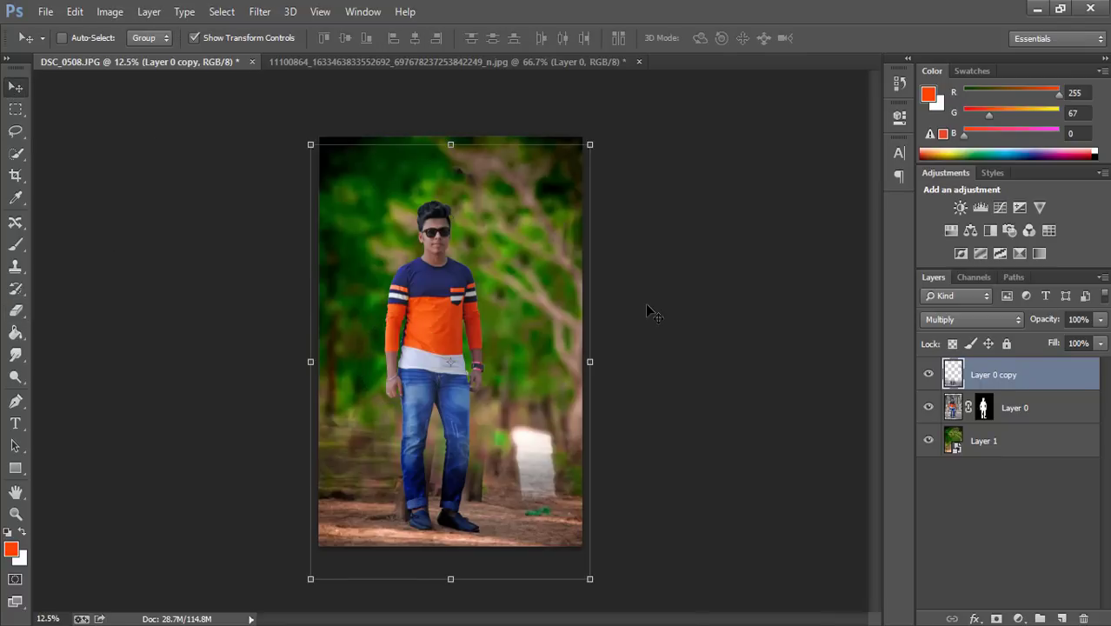
pyautogui.hotkey('ctrl', '+')
pyautogui.scroll(-5, 384, 222)
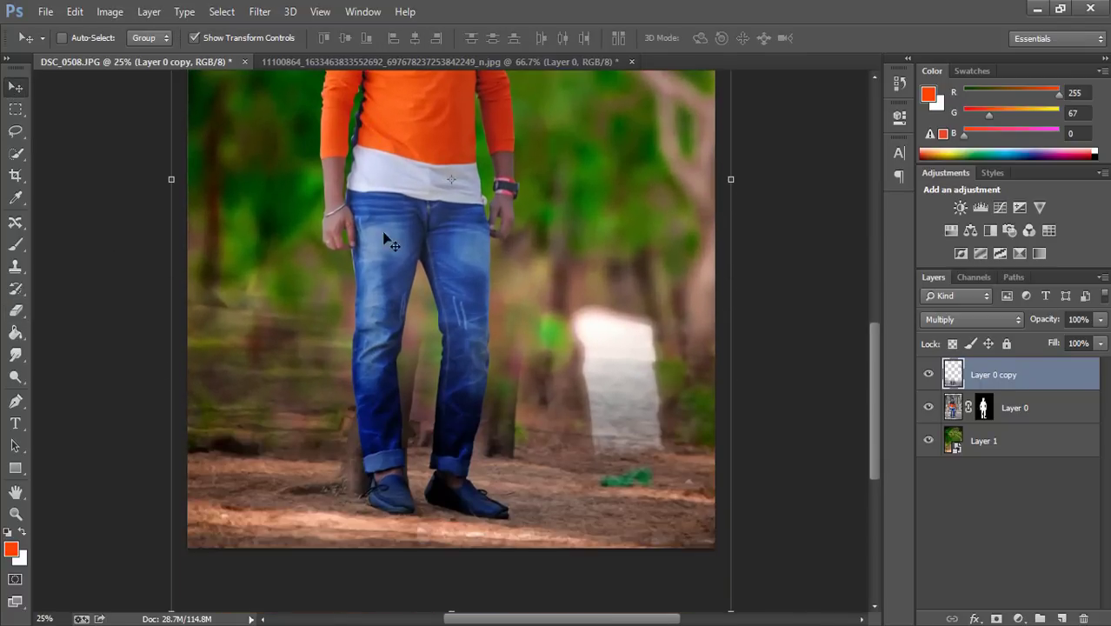
pyautogui.click(15, 311)
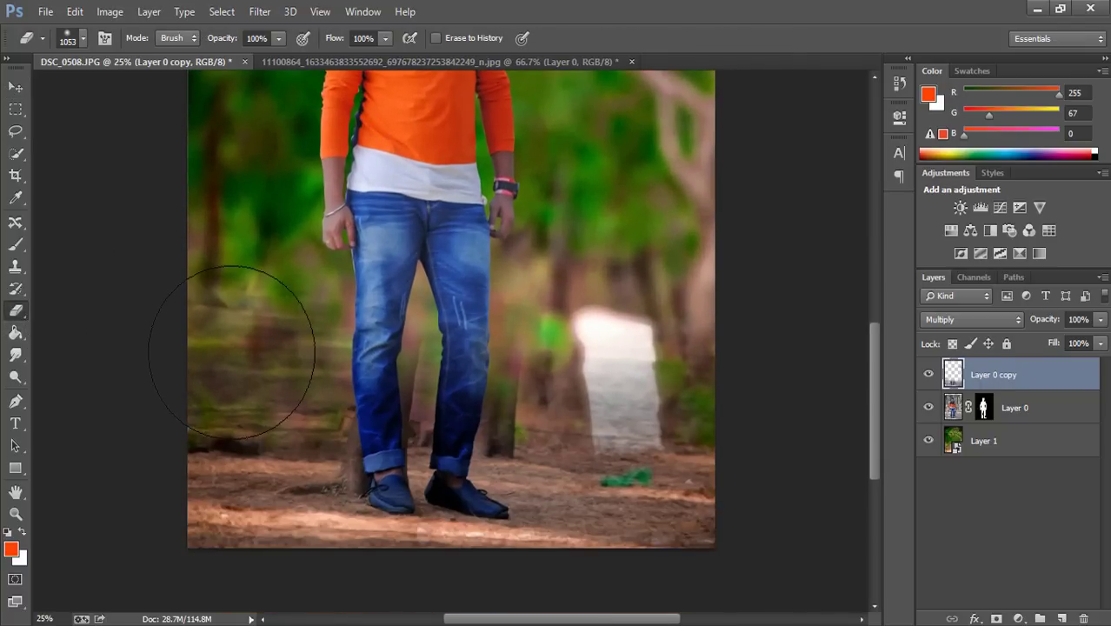
pyautogui.press('[')
pyautogui.press('[')
pyautogui.press('[')
pyautogui.press('[')
pyautogui.press('[')
pyautogui.press('[')
pyautogui.press('[')
pyautogui.press('[')
pyautogui.press('[')
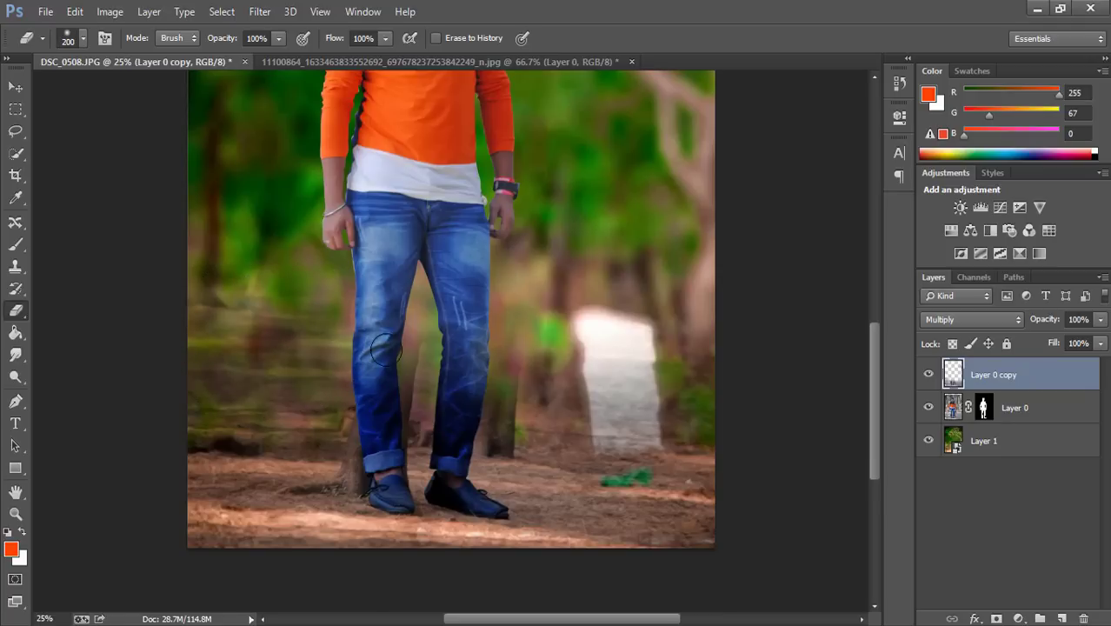
pyautogui.moveTo(385, 350); pyautogui.dragTo(339, 335)
# Step: Erase Layer 0 copy over the background beside the legs, the white stone and the lower jeans with a 400 px Eraser
pyautogui.press(']')
pyautogui.press(']')
pyautogui.press(']')
pyautogui.moveTo(216, 315)
pyautogui.mouseDown()
pyautogui.moveTo(764, 328)
pyautogui.moveTo(387, 332)
pyautogui.moveTo(281, 352)
pyautogui.moveTo(357, 354)
pyautogui.moveTo(190, 367)
pyautogui.moveTo(567, 378)
pyautogui.moveTo(169, 381)
pyautogui.moveTo(479, 387)
pyautogui.moveTo(141, 387)
pyautogui.moveTo(630, 386)
pyautogui.moveTo(85, 375)
pyautogui.moveTo(738, 387)
pyautogui.moveTo(300, 387)
pyautogui.moveTo(204, 403)
pyautogui.moveTo(328, 411)
pyautogui.moveTo(238, 402)
pyautogui.moveTo(341, 402)
pyautogui.moveTo(246, 382)
pyautogui.moveTo(771, 370)
pyautogui.moveTo(571, 380)
pyautogui.moveTo(642, 402)
pyautogui.moveTo(554, 407)
pyautogui.moveTo(694, 407)
pyautogui.moveTo(471, 401)
pyautogui.mouseUp()
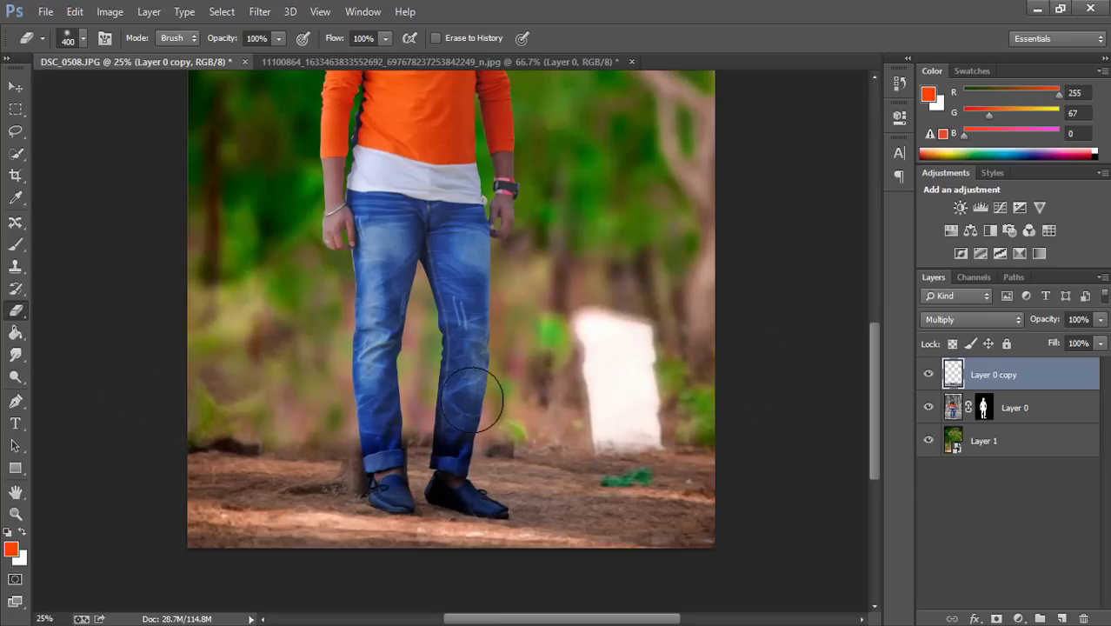
# Step: Erase Layer 0 copy over the trouser cuff, the tree stump and the ground beside that foot with 150 px and 100 px Eraser sizes
pyautogui.press('p')
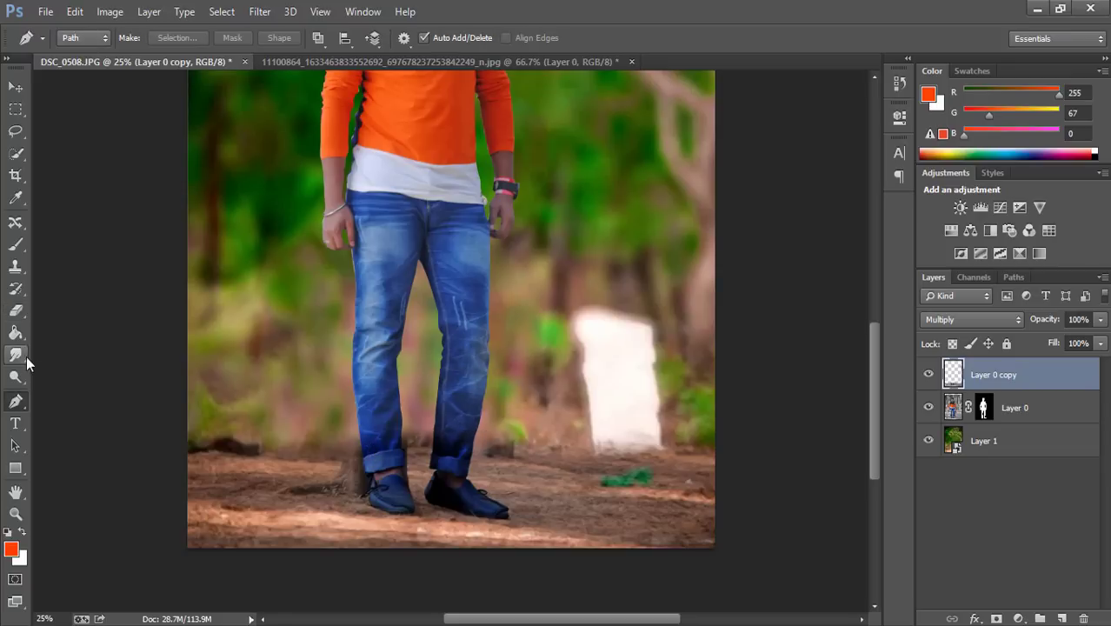
pyautogui.click(15, 311)
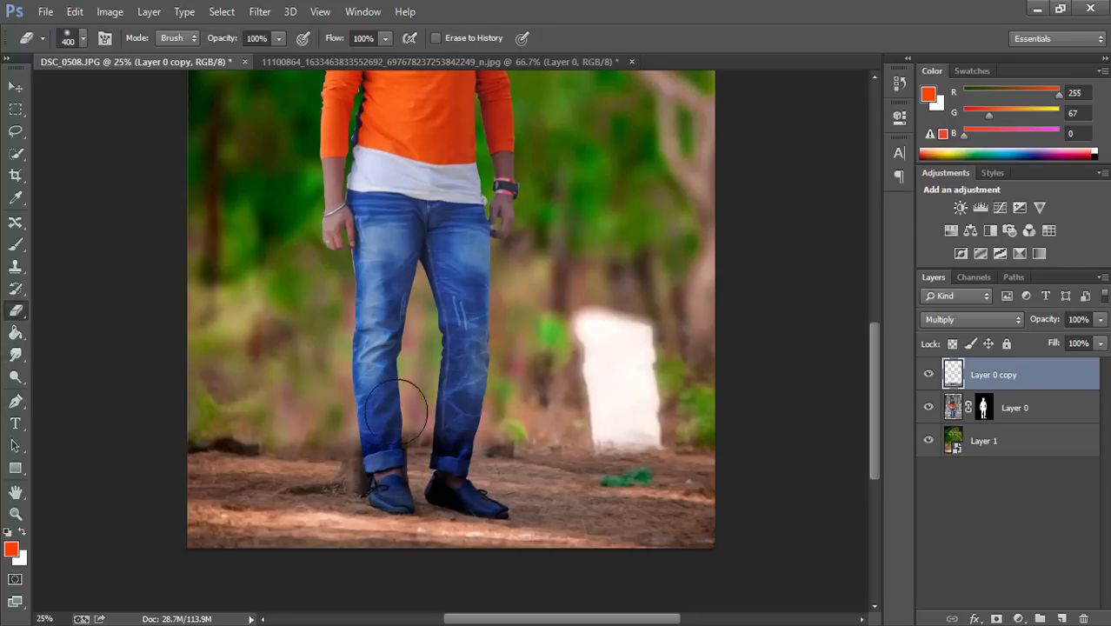
pyautogui.press('[')
pyautogui.press('[')
pyautogui.press('[')
pyautogui.press('[')
pyautogui.moveTo(383, 449)
pyautogui.mouseDown()
pyautogui.moveTo(348, 460)
pyautogui.moveTo(363, 458)
pyautogui.moveTo(318, 479)
pyautogui.moveTo(202, 484)
pyautogui.moveTo(280, 456)
pyautogui.moveTo(412, 445)
pyautogui.moveTo(374, 459)
pyautogui.moveTo(405, 458)
pyautogui.mouseUp()
pyautogui.press('p')
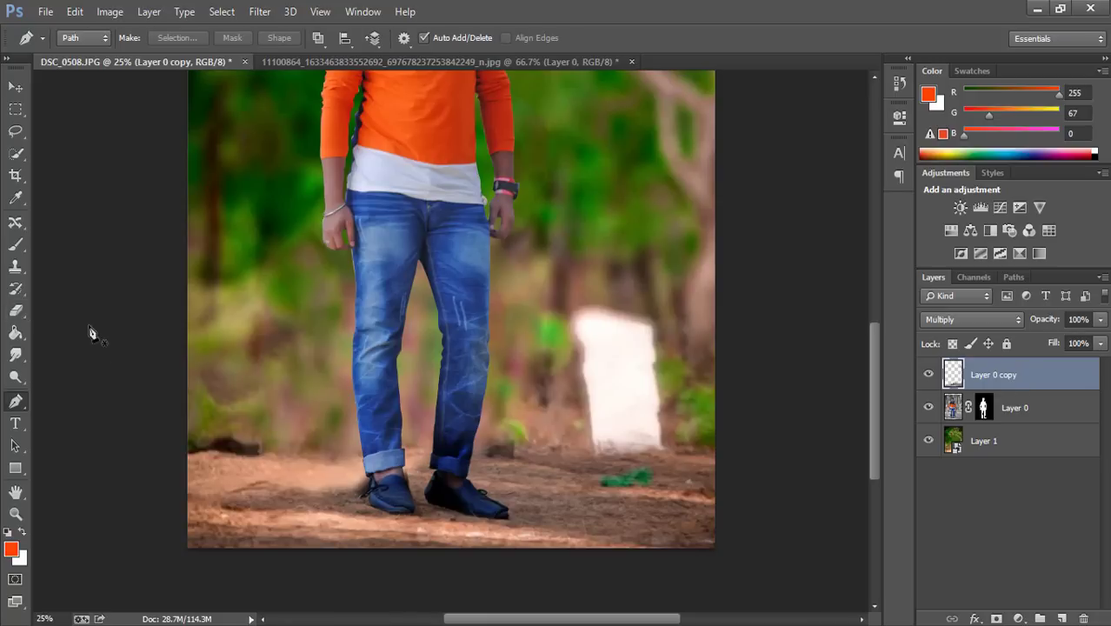
pyautogui.click(5, 312)
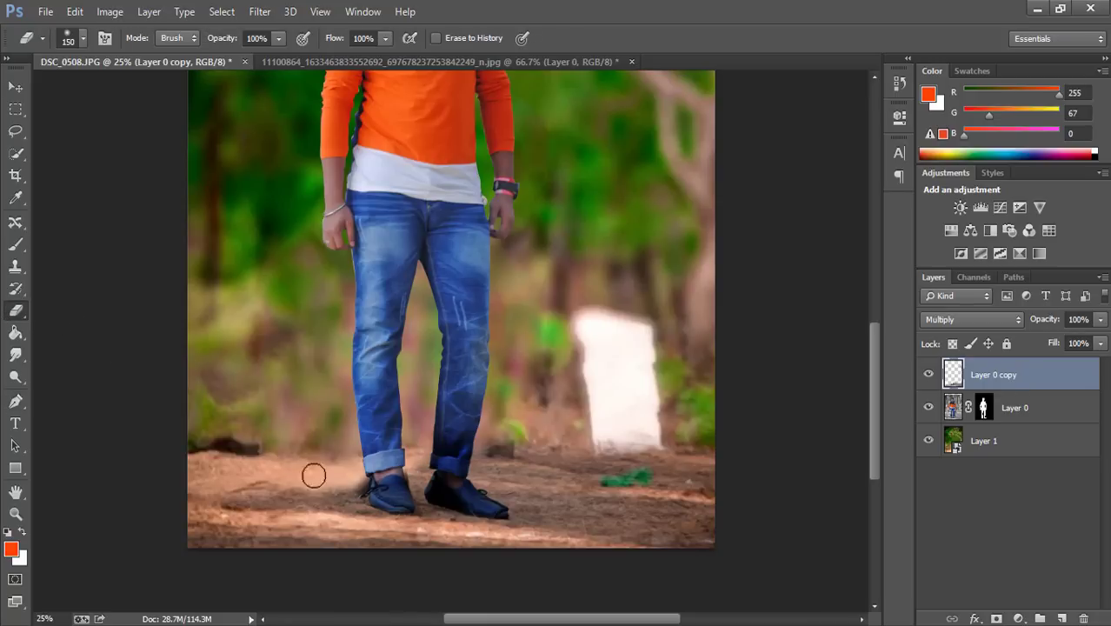
pyautogui.moveTo(365, 480); pyautogui.dragTo(299, 470)
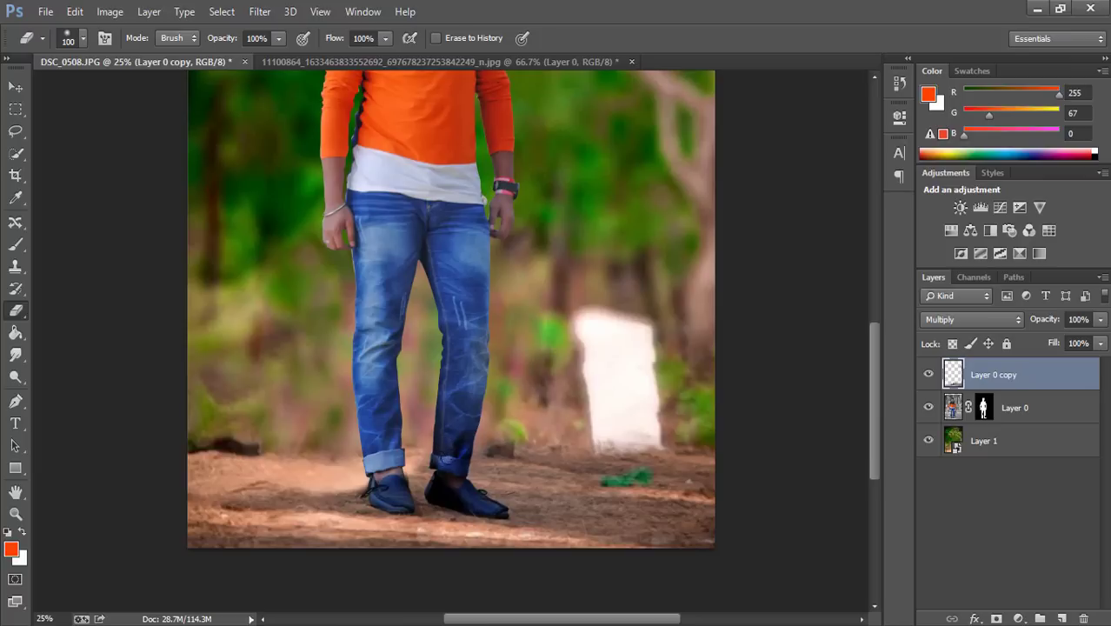
pyautogui.moveTo(455, 456)
pyautogui.mouseDown()
pyautogui.moveTo(444, 477)
pyautogui.moveTo(453, 457)
pyautogui.moveTo(468, 493)
pyautogui.moveTo(443, 481)
pyautogui.moveTo(499, 506)
pyautogui.mouseUp()
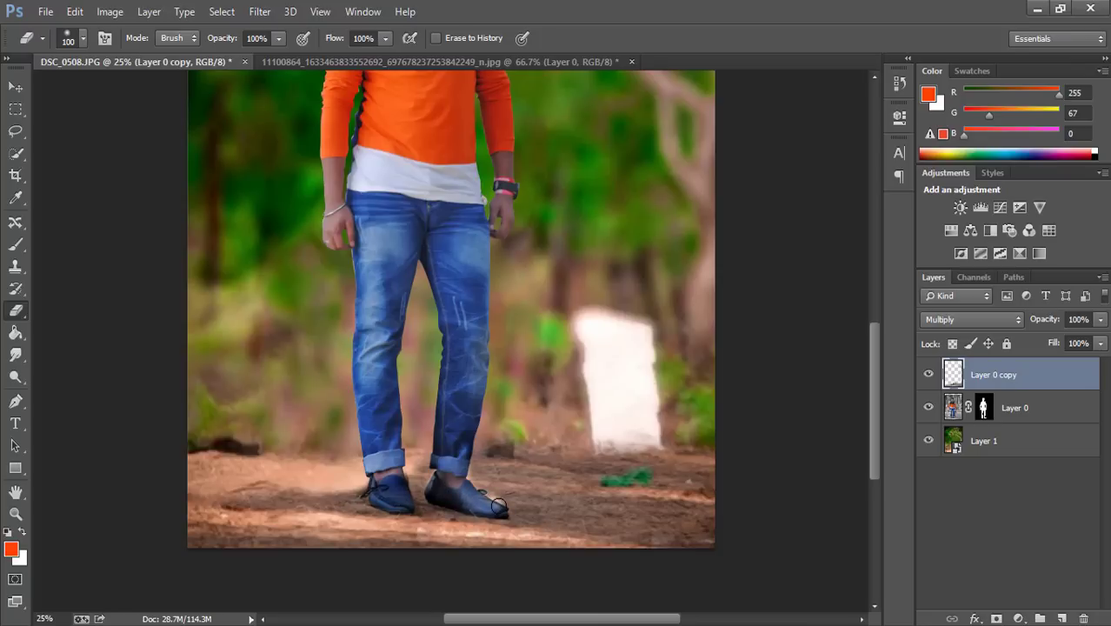
pyautogui.click(75, 11)
pyautogui.click(174, 41)
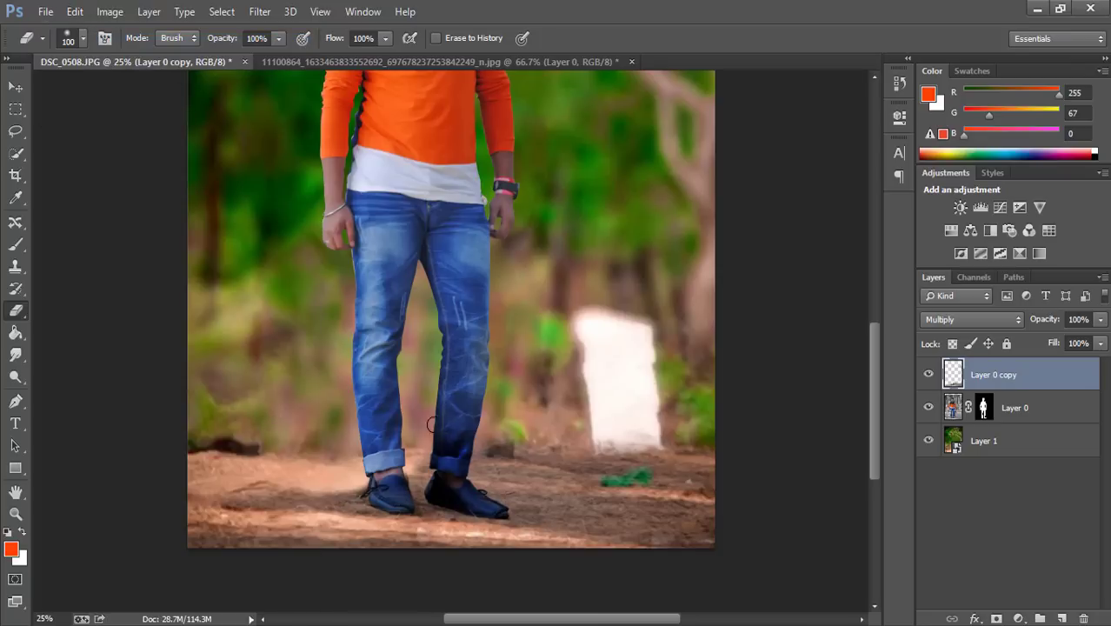
# Step: Erase Layer 0 copy over the man's other trouser cuff, ankle and both shoes with an 80 px Eraser
pyautogui.press('[')
pyautogui.press('[')
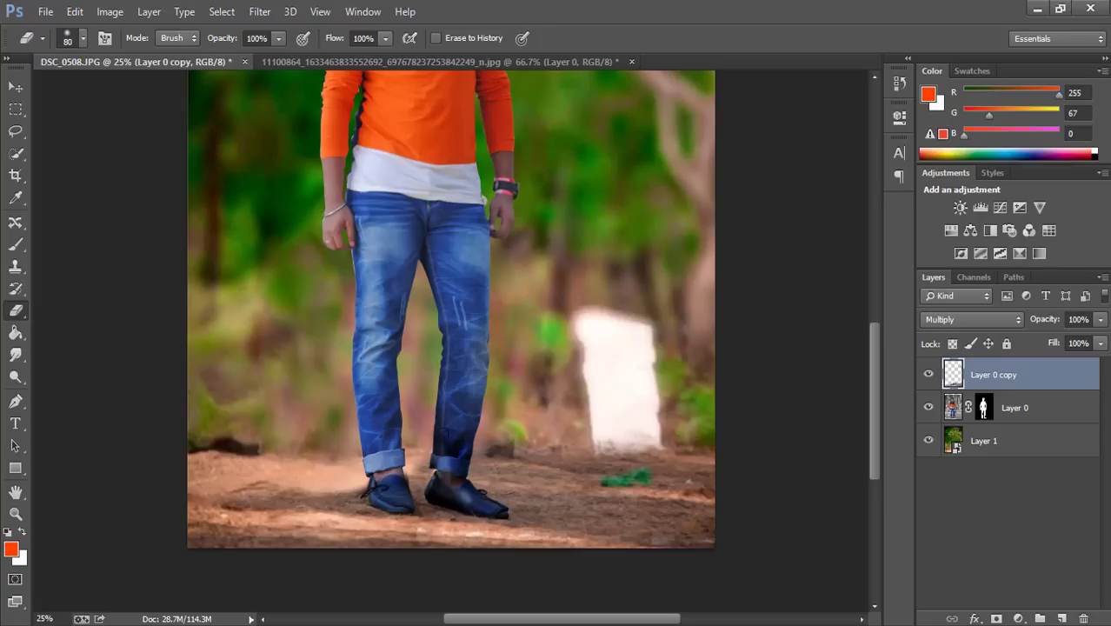
pyautogui.moveTo(451, 465); pyautogui.dragTo(464, 497)
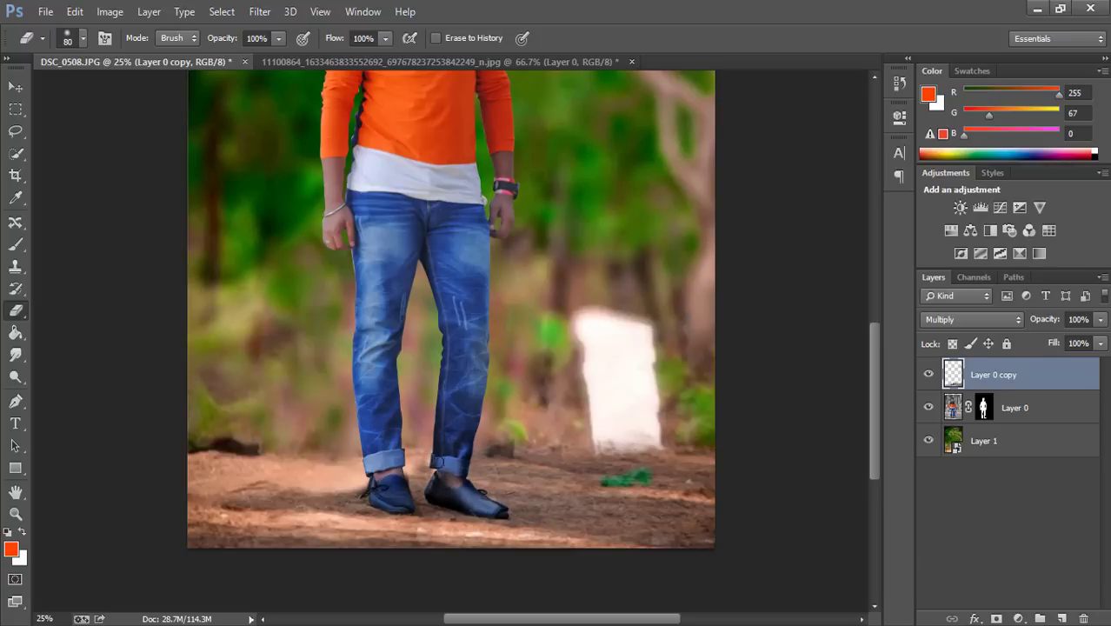
pyautogui.moveTo(452, 466); pyautogui.dragTo(465, 487)
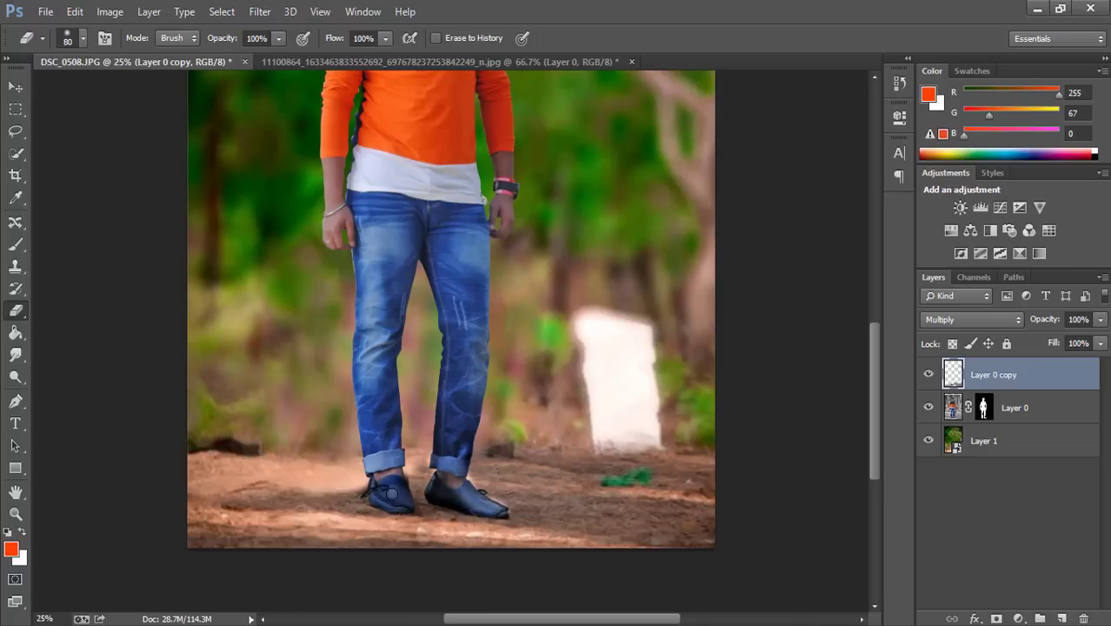
pyautogui.moveTo(391, 493); pyautogui.dragTo(393, 495)
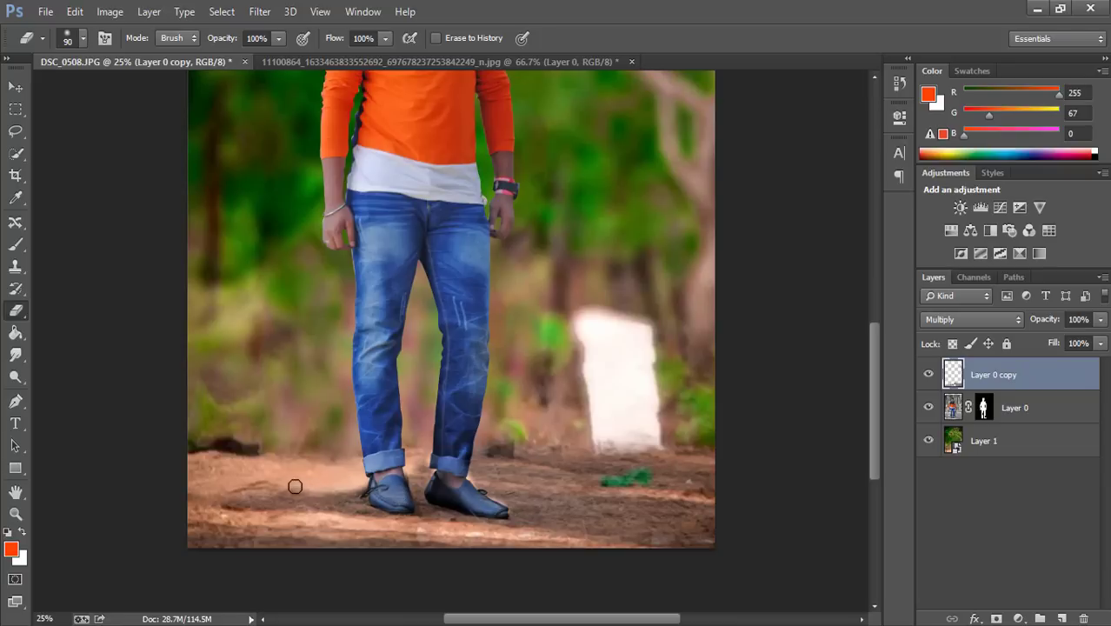
# Step: Erase Layer 0 copy over the dirt ground beside the feet with a 175 px Eraser, and step back the last stroke
pyautogui.press(']')
pyautogui.press(']')
pyautogui.press(']')
pyautogui.moveTo(273, 489)
pyautogui.mouseDown()
pyautogui.moveTo(259, 486)
pyautogui.moveTo(329, 503)
pyautogui.moveTo(200, 498)
pyautogui.mouseUp()
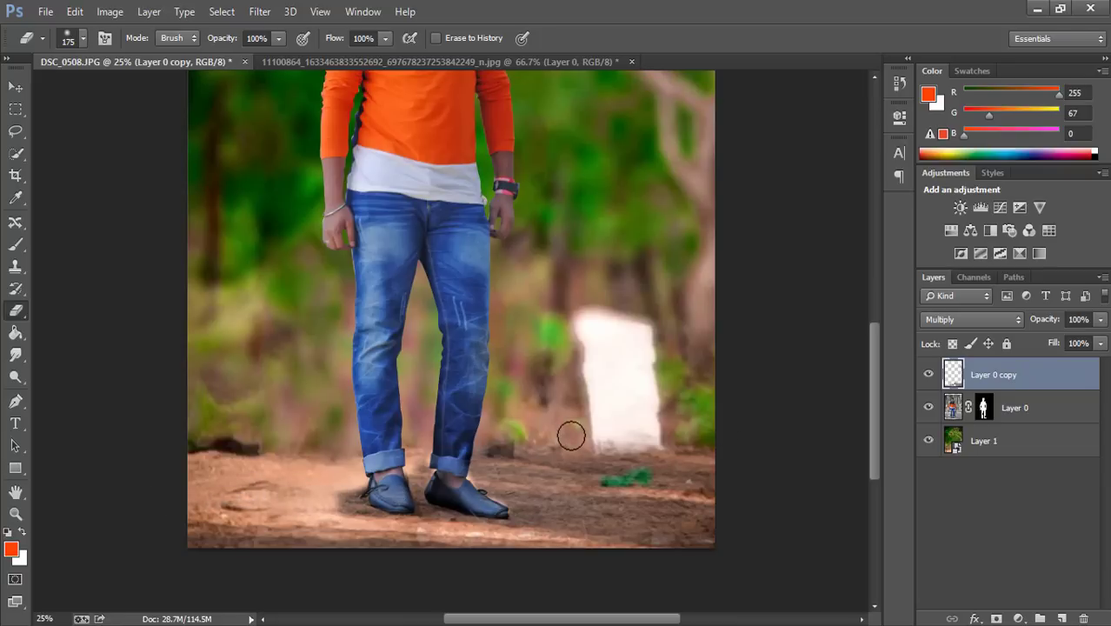
pyautogui.hotkey('ctrl', '-')
pyautogui.hotkey('ctrl', '-')
pyautogui.hotkey('ctrl', '+')
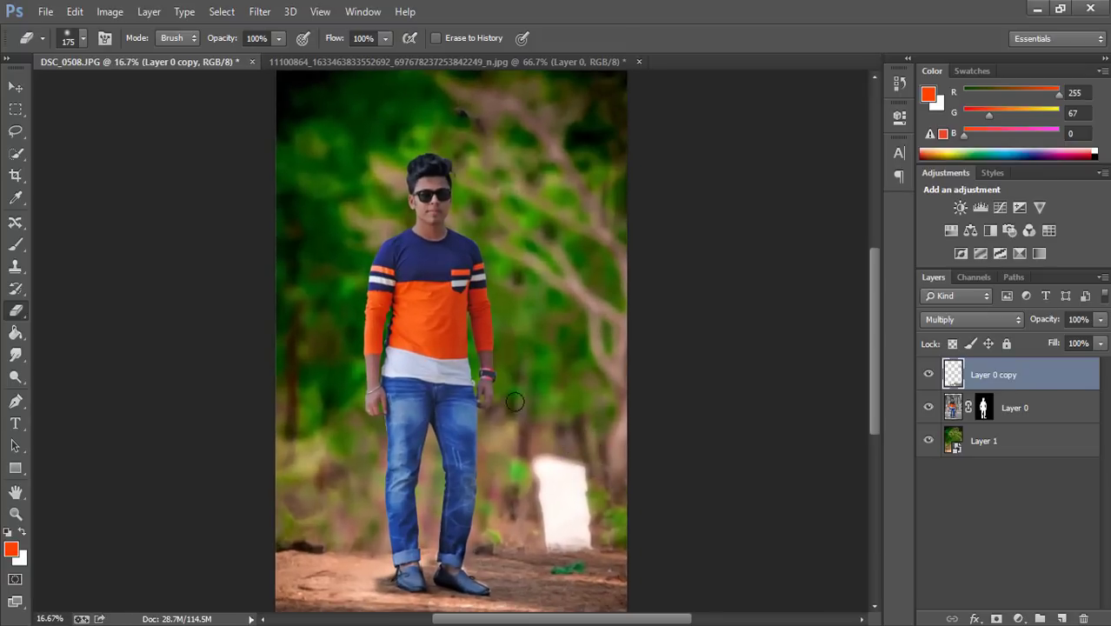
pyautogui.scroll(-2, 539, 396)
pyautogui.click(74, 12)
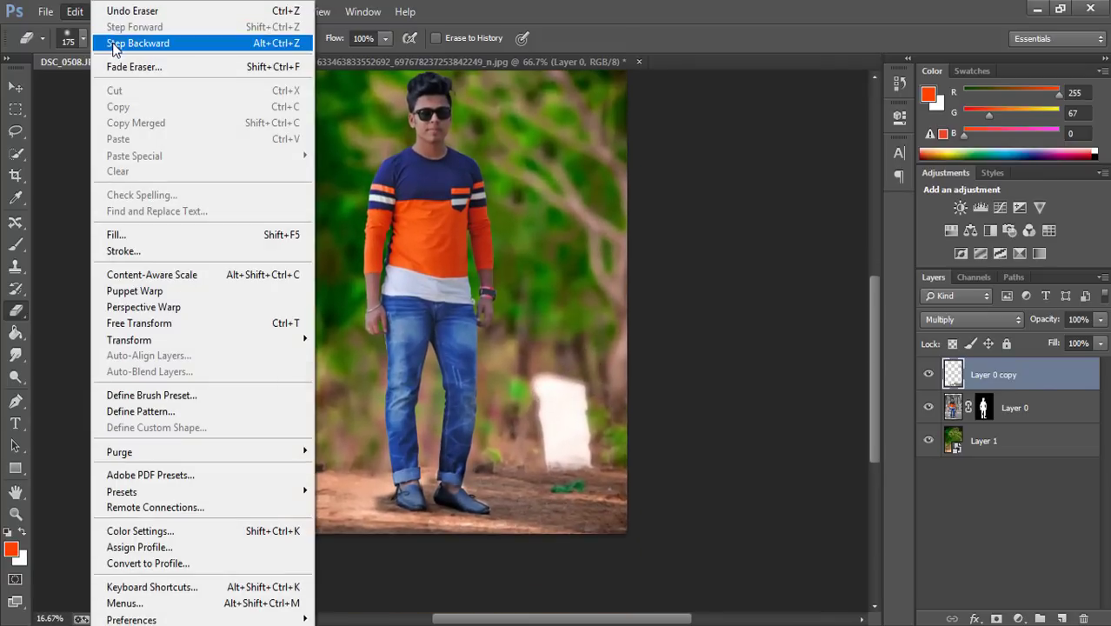
pyautogui.click(113, 41)
# Step: Scale Layer 0 copy and Layer 0 together slightly smaller, and hide the transform controls
pyautogui.keyDown('shift'); pyautogui.click(1057, 409); pyautogui.keyUp('shift')
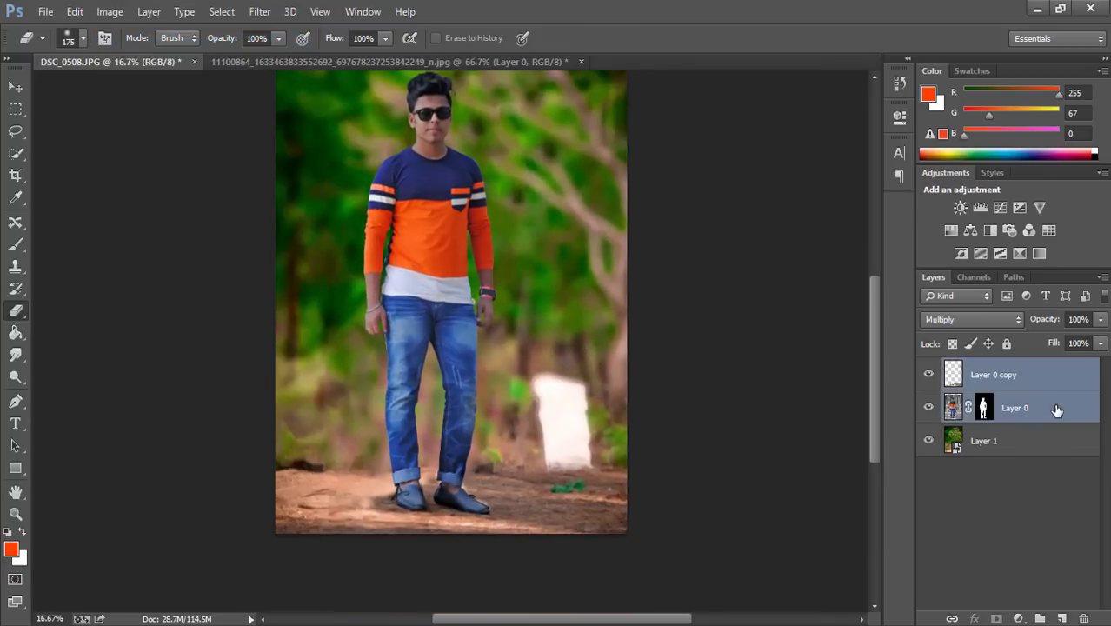
pyautogui.hotkey('ctrl', '-')
pyautogui.click(15, 87)
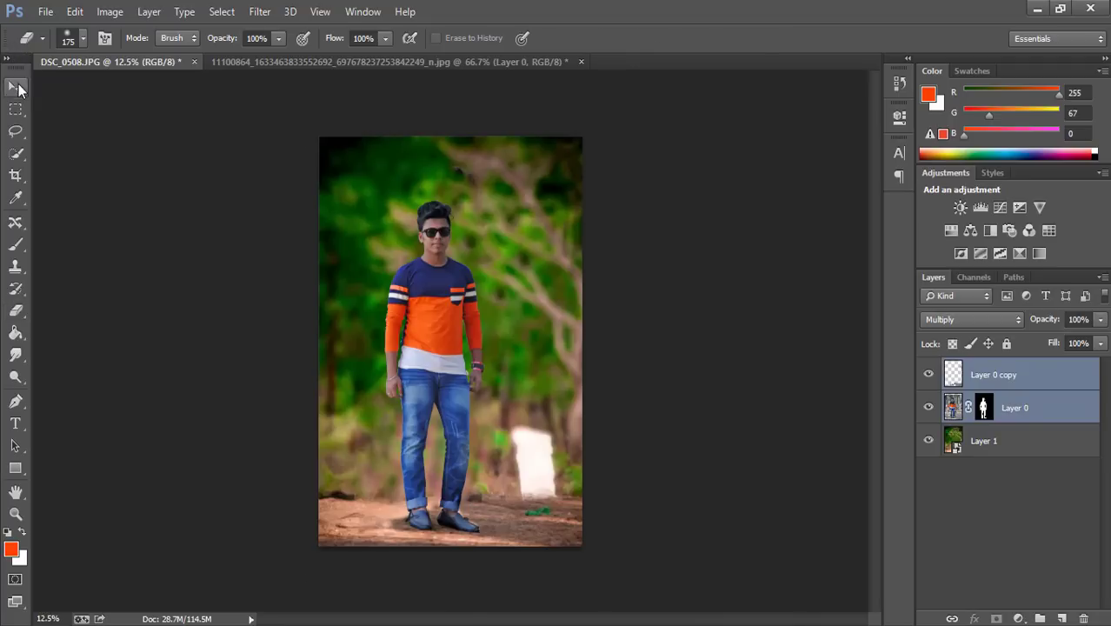
pyautogui.click(590, 144)
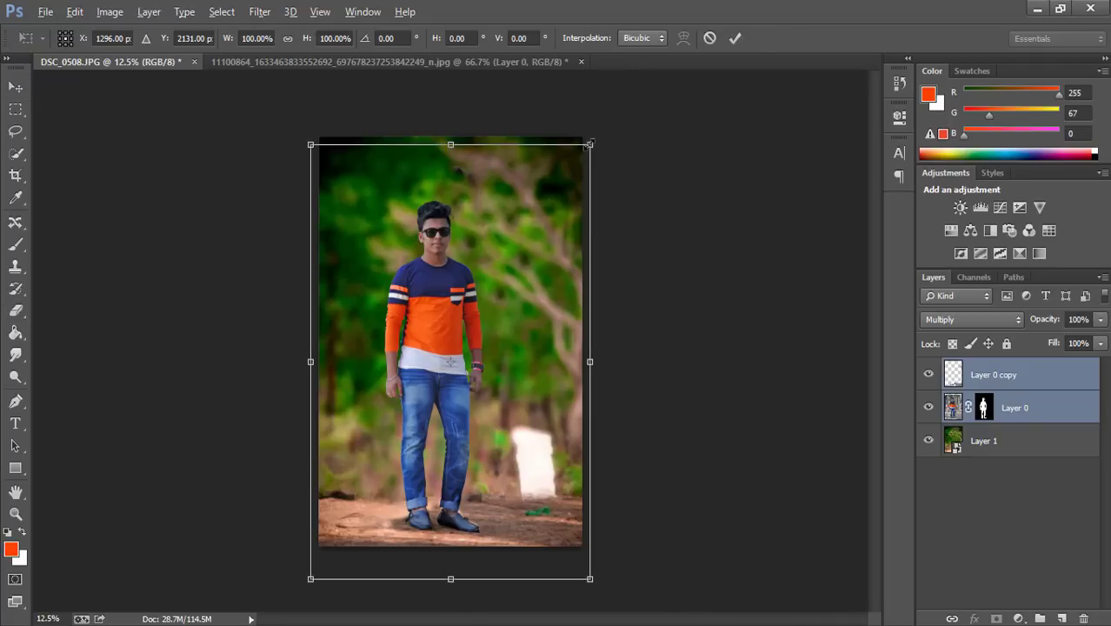
pyautogui.moveTo(590, 144); pyautogui.dragTo(582, 156)
pyautogui.moveTo(557, 291)
pyautogui.mouseDown()
pyautogui.moveTo(567, 303)
pyautogui.moveTo(559, 281)
pyautogui.moveTo(561, 290)
pyautogui.mouseUp()
pyautogui.click(735, 38)
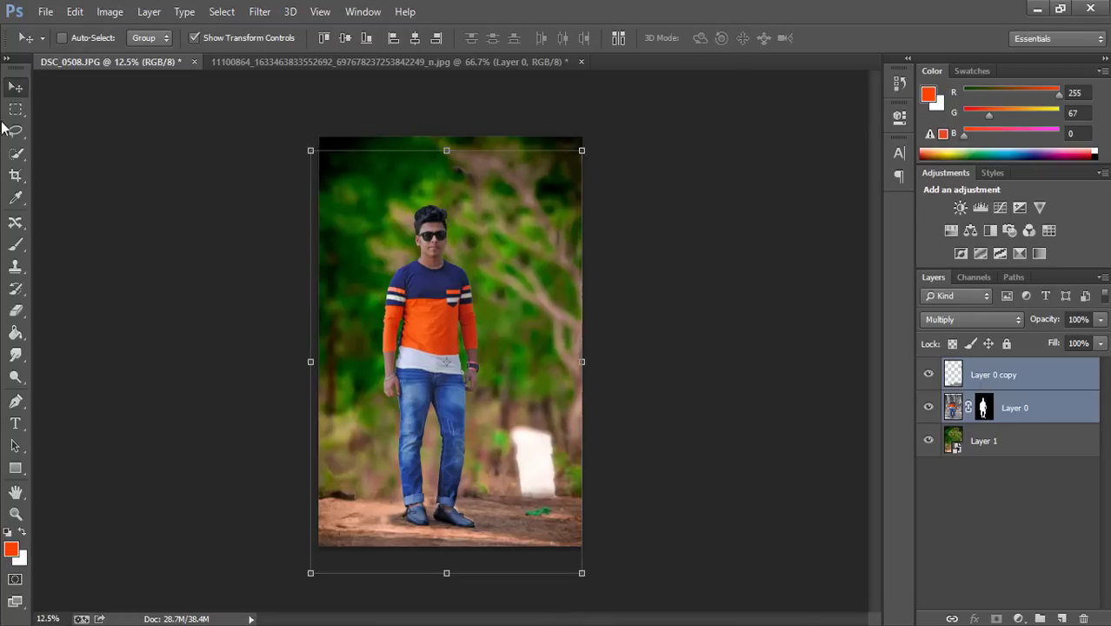
pyautogui.click(199, 38)
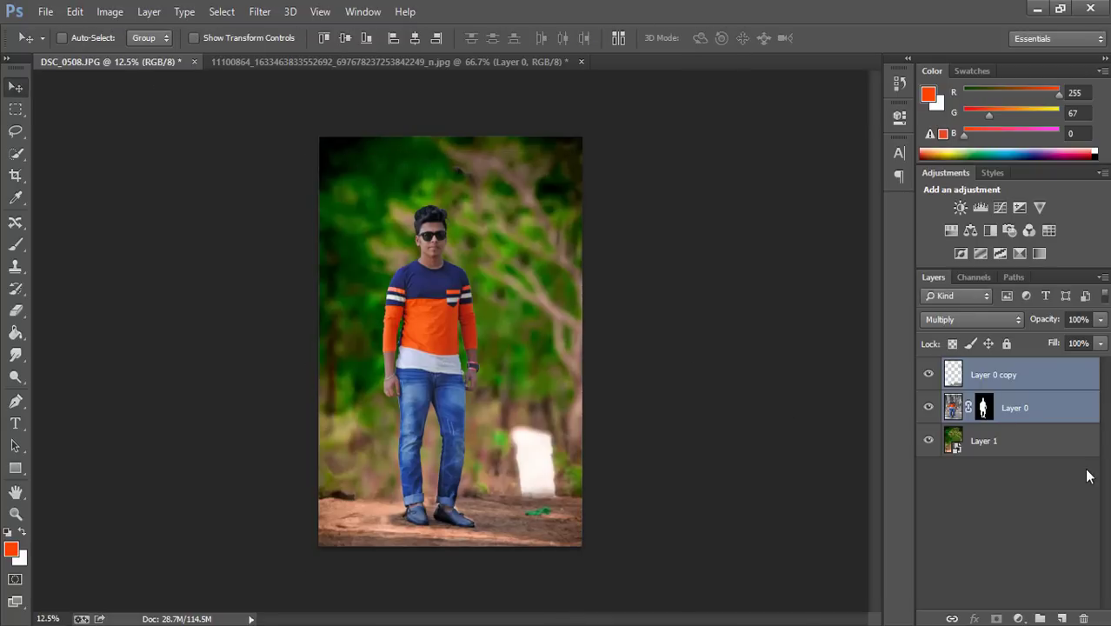
# Step: Start a Tilt-Shift blur on Layer 1, move its focus centre to the ground by the man's feet and set the blur to 102 px
pyautogui.click(1007, 440)
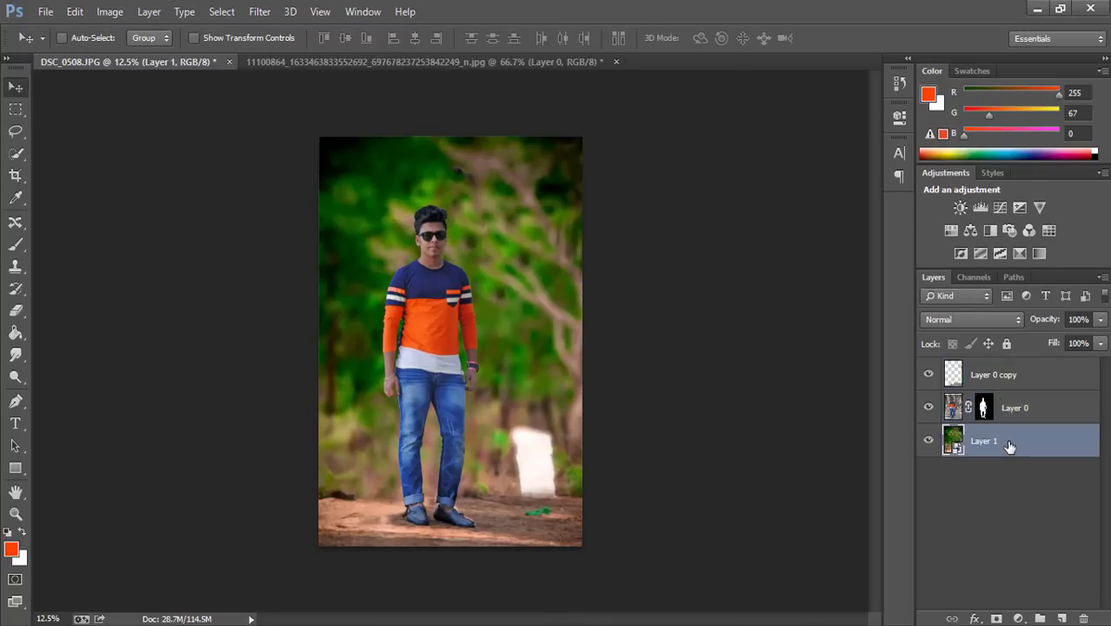
pyautogui.click(218, 12)
pyautogui.moveTo(260, 11)
pyautogui.moveTo(365, 199)
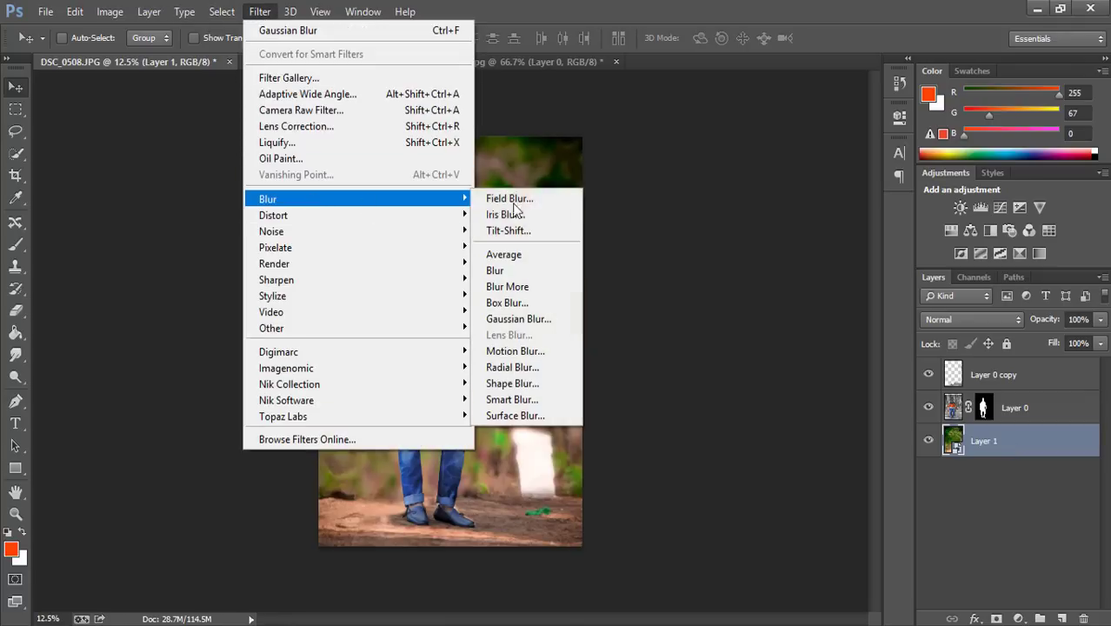
pyautogui.click(522, 231)
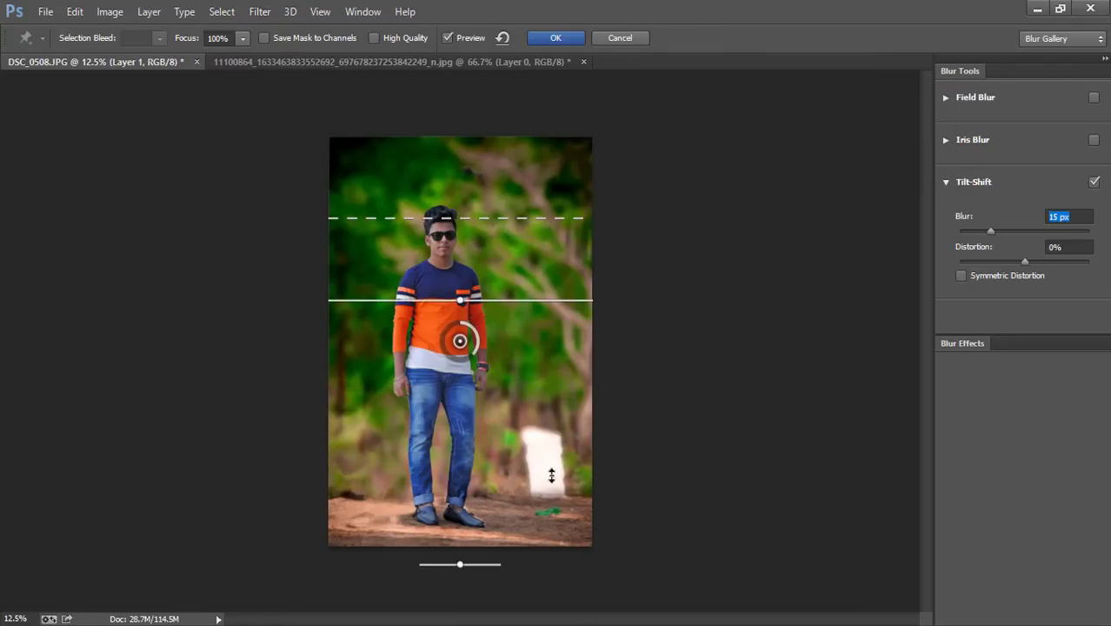
pyautogui.moveTo(460, 341); pyautogui.dragTo(490, 495)
pyautogui.click(1007, 231)
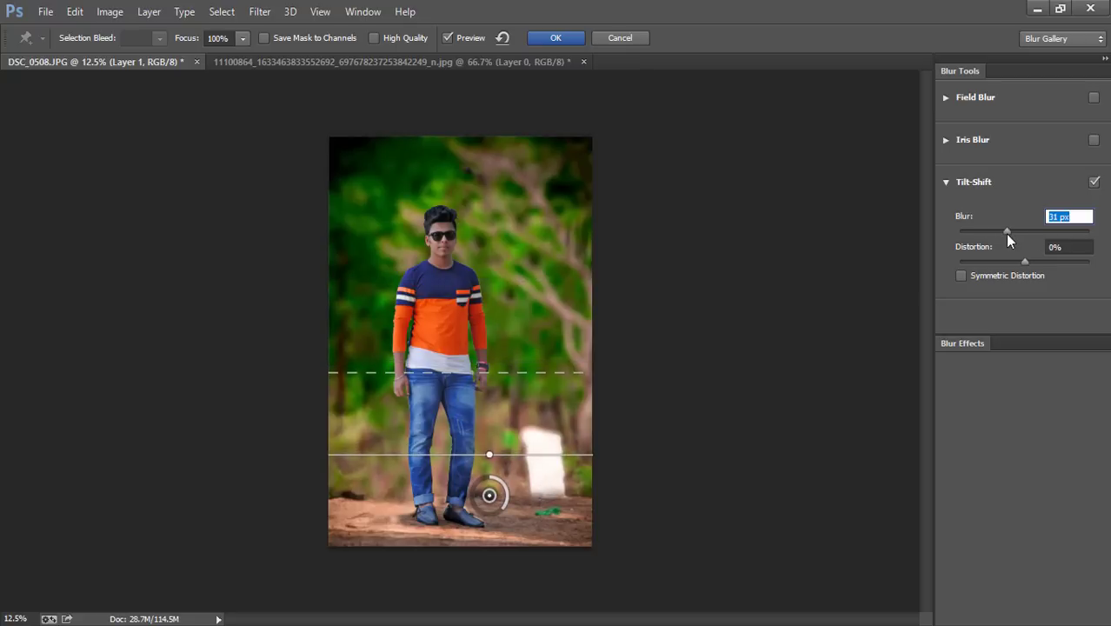
pyautogui.moveTo(1007, 231); pyautogui.dragTo(1035, 232)
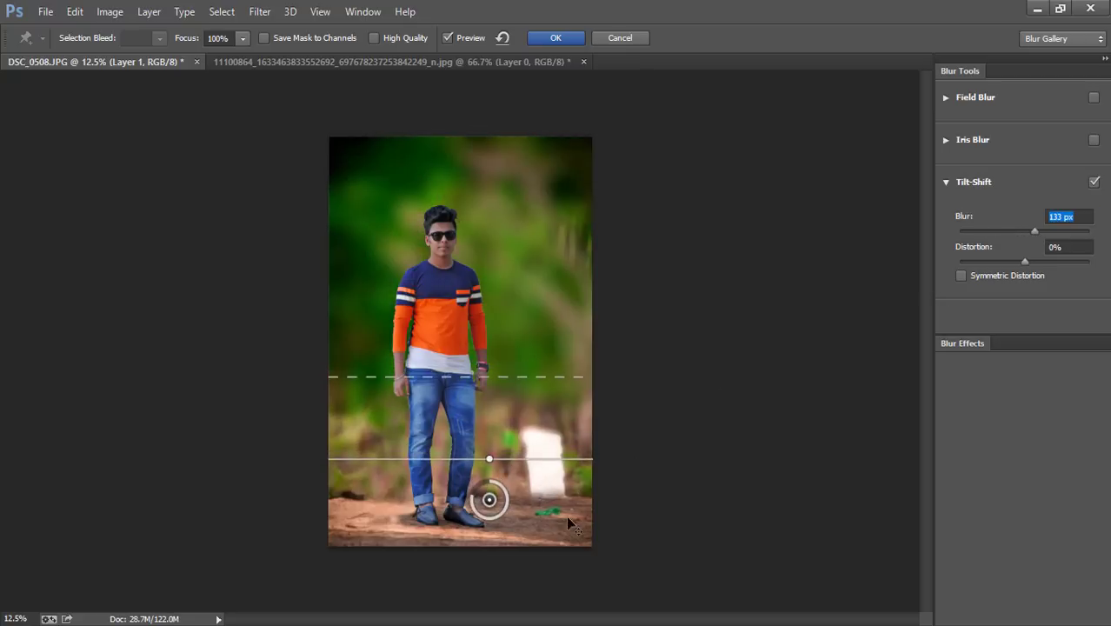
pyautogui.click(1005, 231)
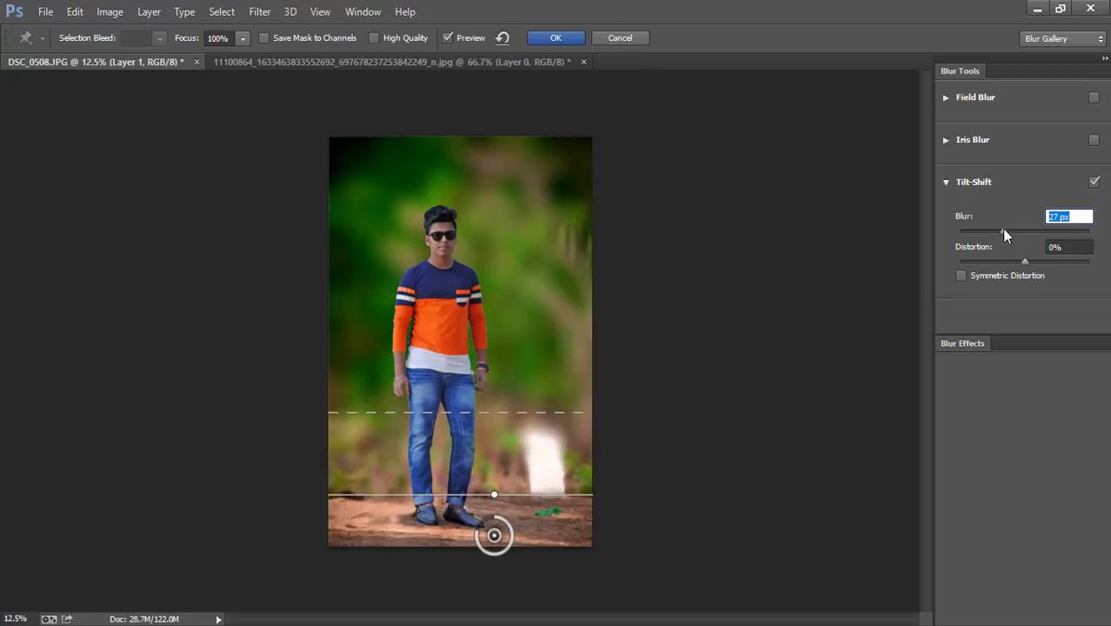
pyautogui.moveTo(1003, 229); pyautogui.dragTo(1034, 235)
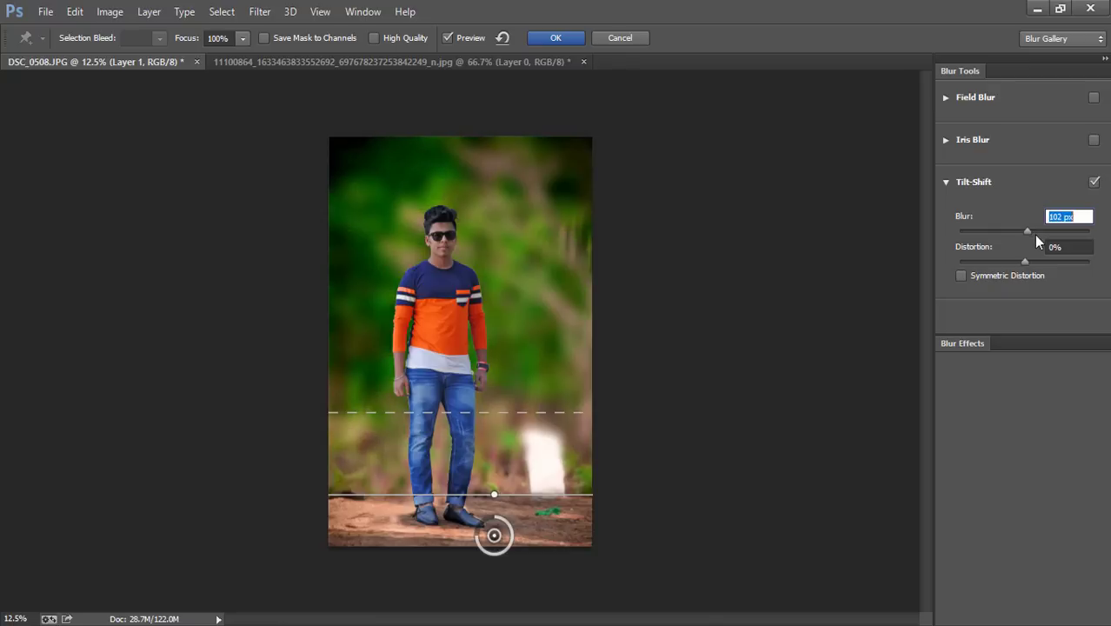
# Step: Narrow the Tilt-Shift focus zone to the dirt ground, set the blur to 81 px and apply the filter
pyautogui.click(558, 537)
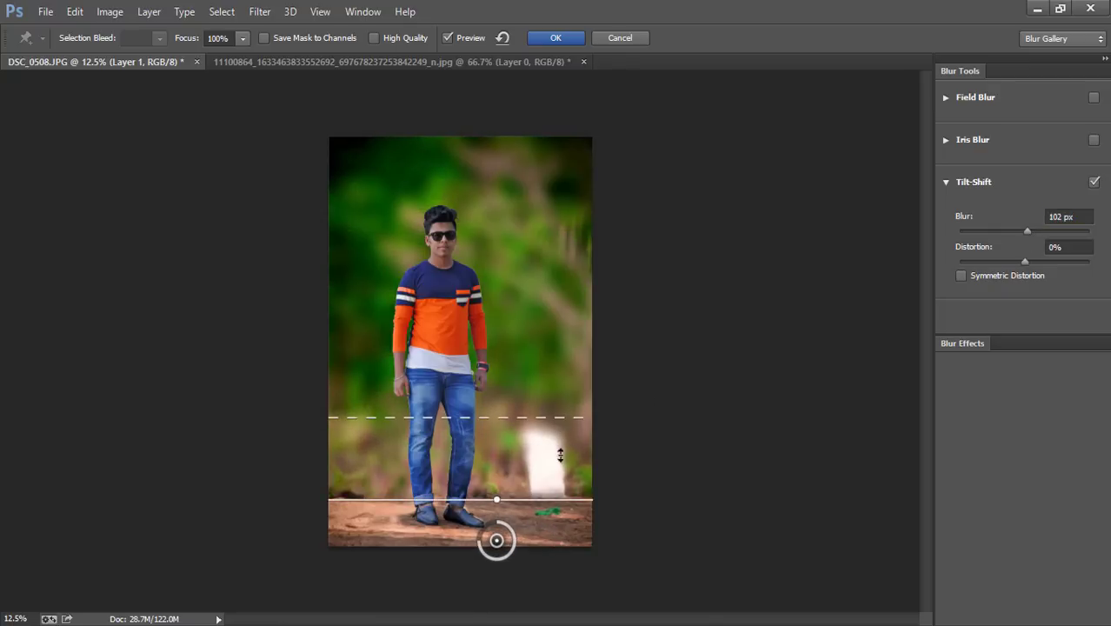
pyautogui.moveTo(561, 420); pyautogui.dragTo(567, 502)
pyautogui.click(564, 528)
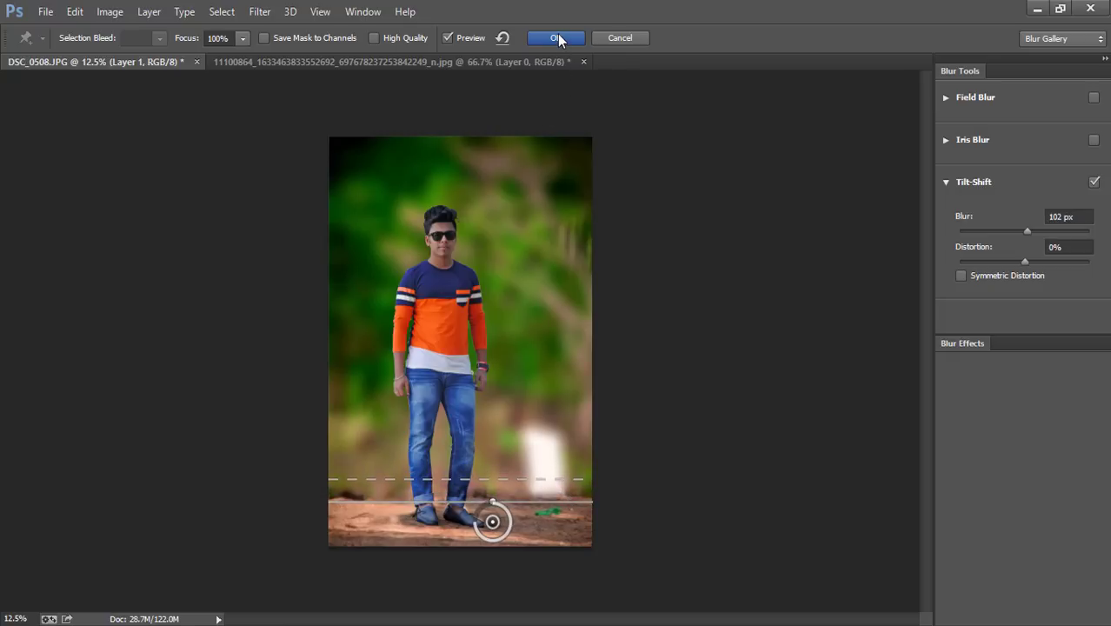
pyautogui.click(1022, 232)
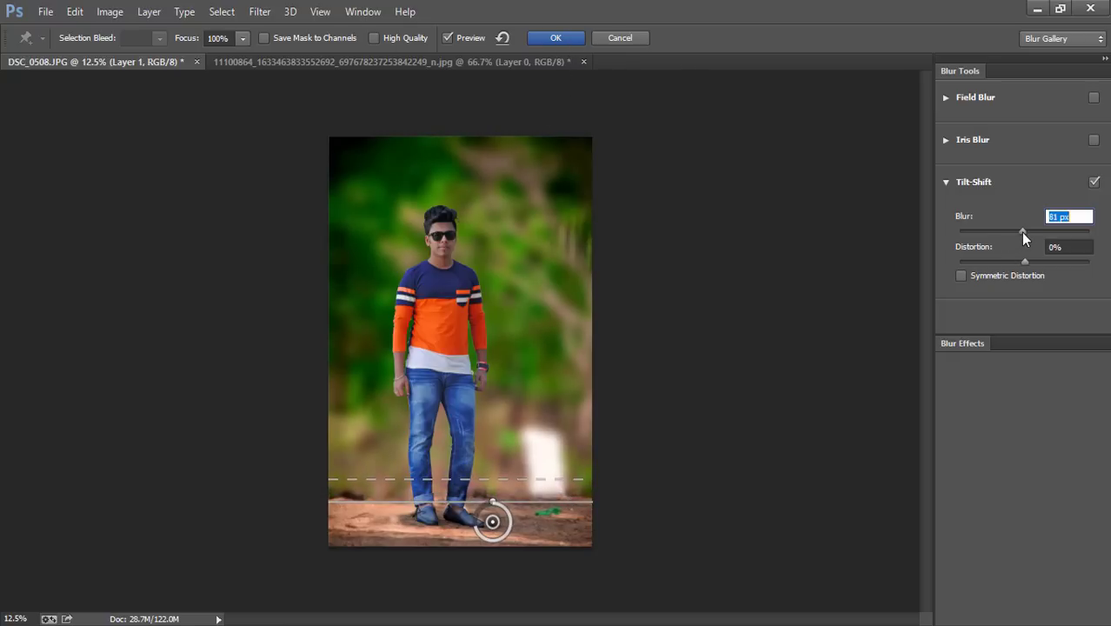
pyautogui.click(573, 39)
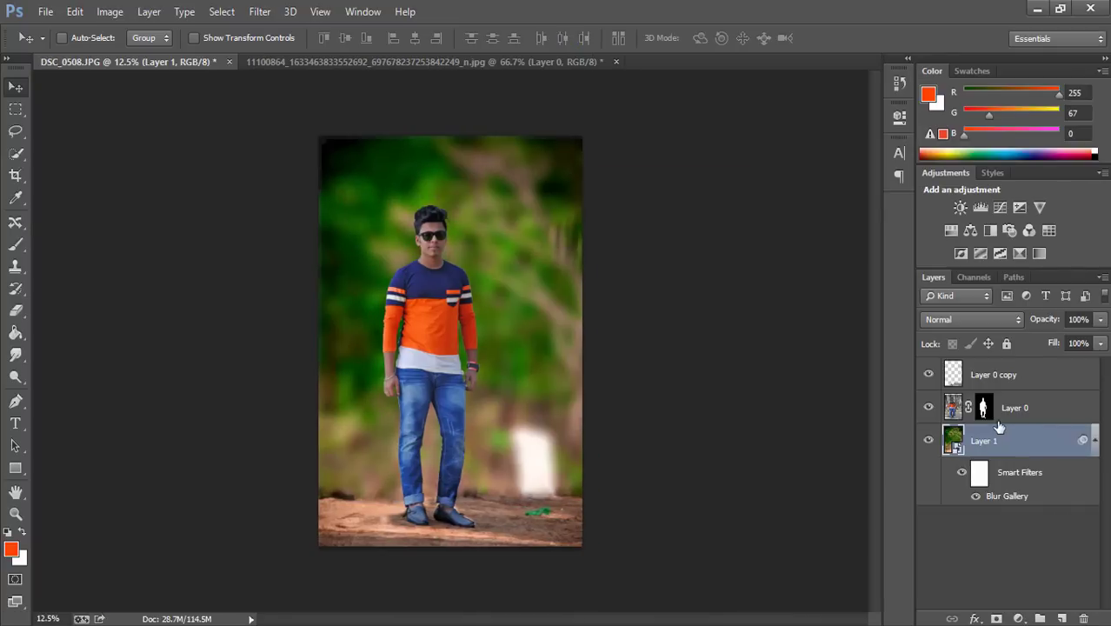
# Step: Select Layer 0 and Layer 0 copy, and crop the canvas slightly taller to include more ground below the man's feet
pyautogui.click(985, 409)
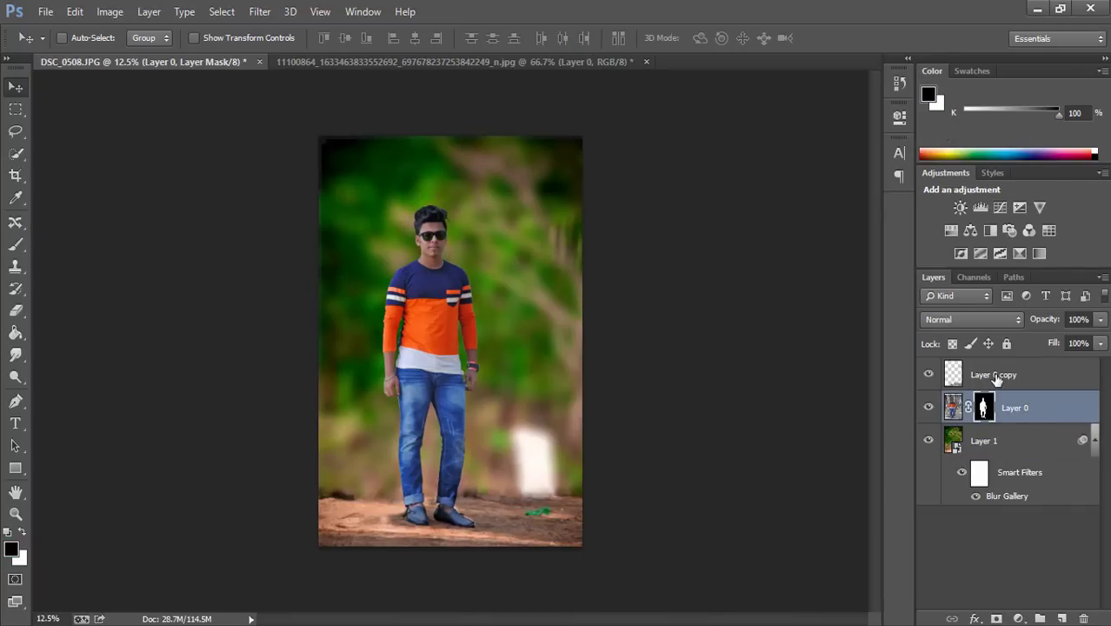
pyautogui.keyDown('ctrl'); pyautogui.click(997, 375); pyautogui.keyUp('ctrl')
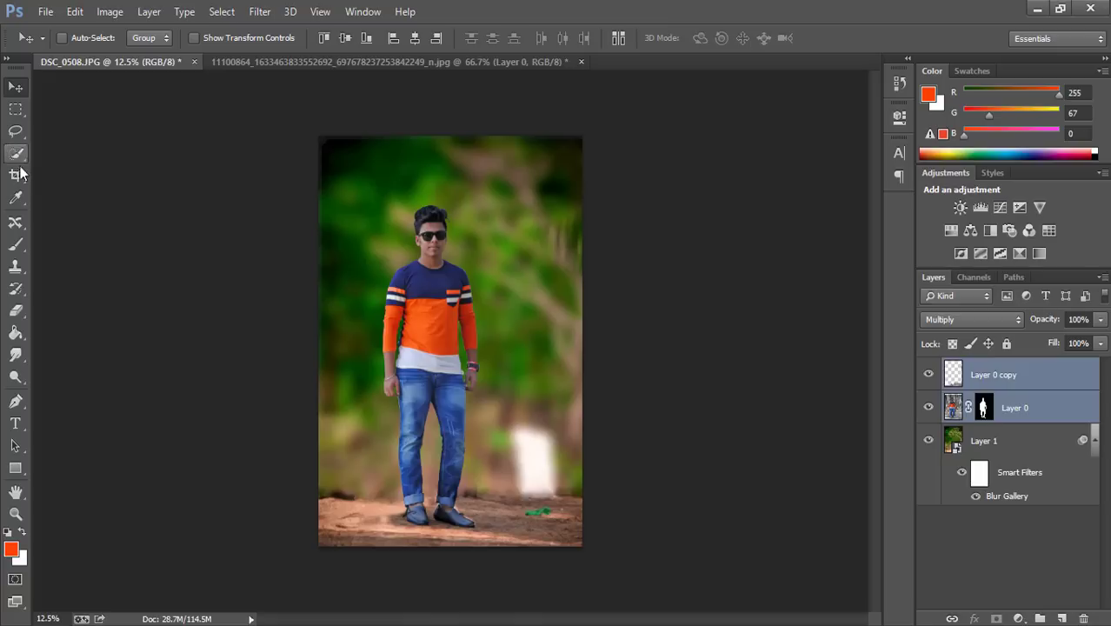
pyautogui.click(15, 175)
pyautogui.moveTo(318, 132); pyautogui.dragTo(319, 139)
pyautogui.moveTo(581, 541); pyautogui.dragTo(580, 548)
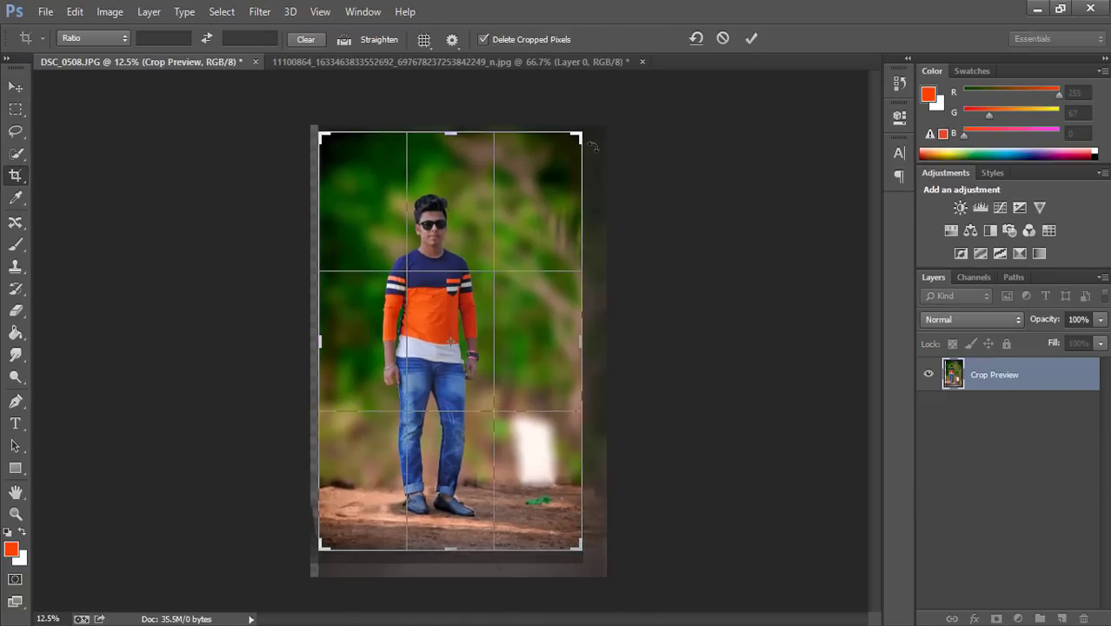
pyautogui.moveTo(586, 136); pyautogui.dragTo(584, 128)
pyautogui.click(746, 44)
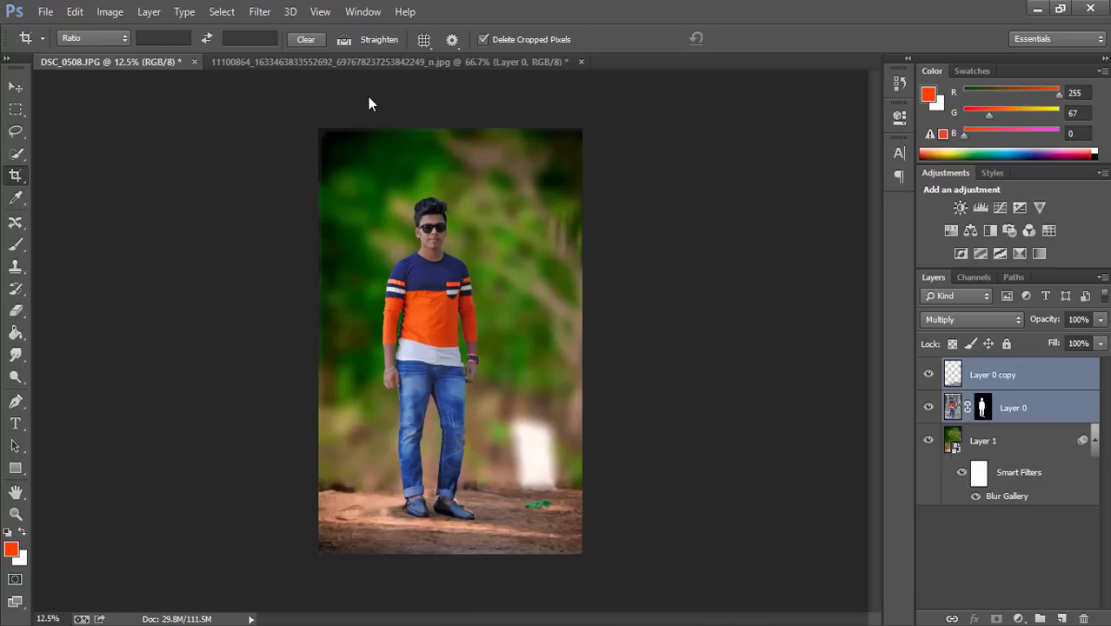
# Step: Return to the Move tool and apply the layer mask on Layer 0
pyautogui.click(12, 87)
pyautogui.click(15, 111)
pyautogui.click(15, 87)
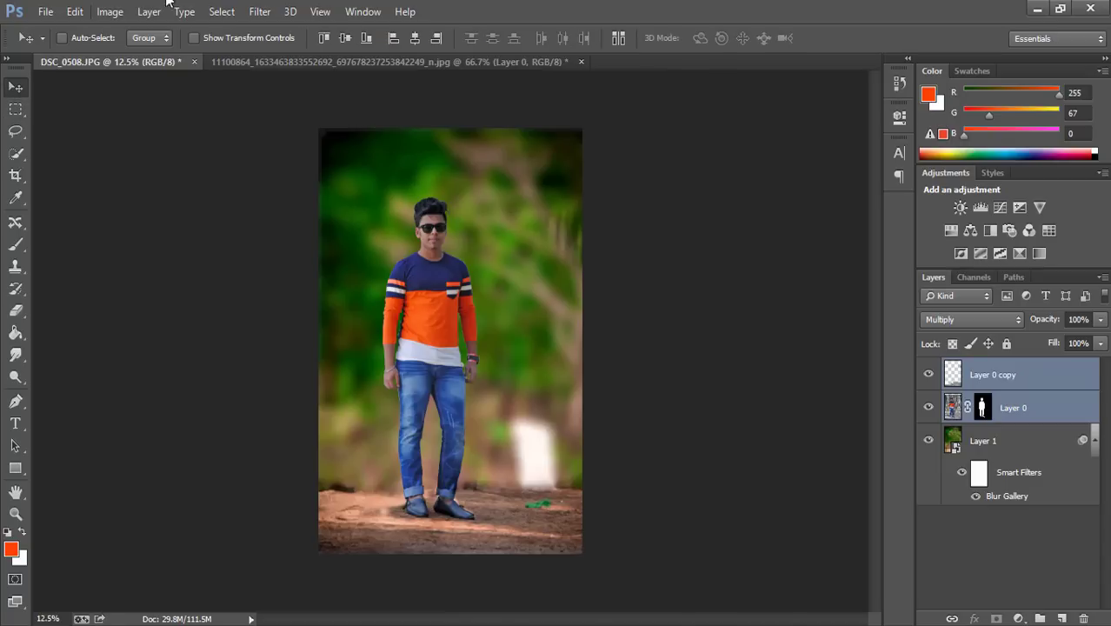
pyautogui.click(1043, 446)
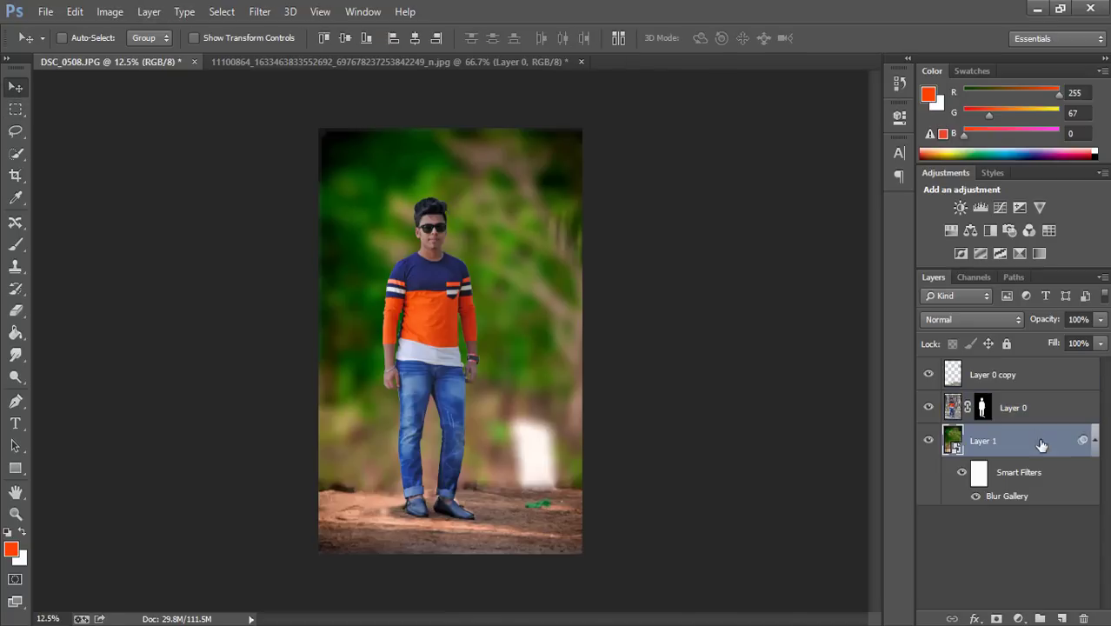
pyautogui.click(986, 404)
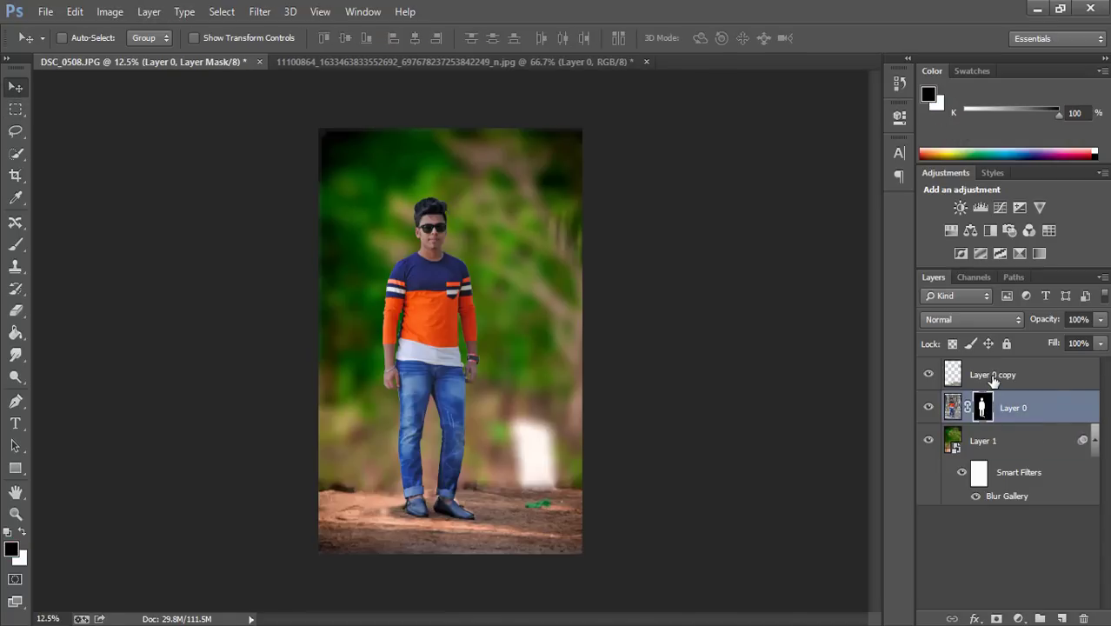
pyautogui.moveTo(994, 383); pyautogui.dragTo(994, 391)
pyautogui.rightClick(983, 413)
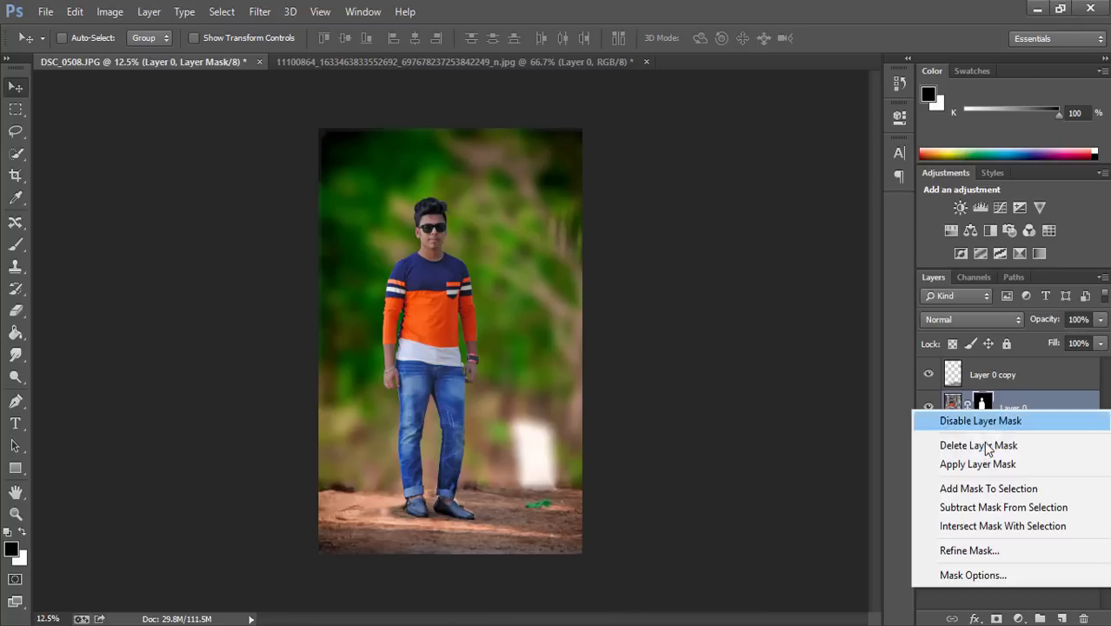
pyautogui.click(981, 462)
# Step: In the Camera Raw Filter for Layer 0, set Contrast +9, Highlights +4, Shadows +43, Whites +60 and Blacks +81
pyautogui.click(252, 12)
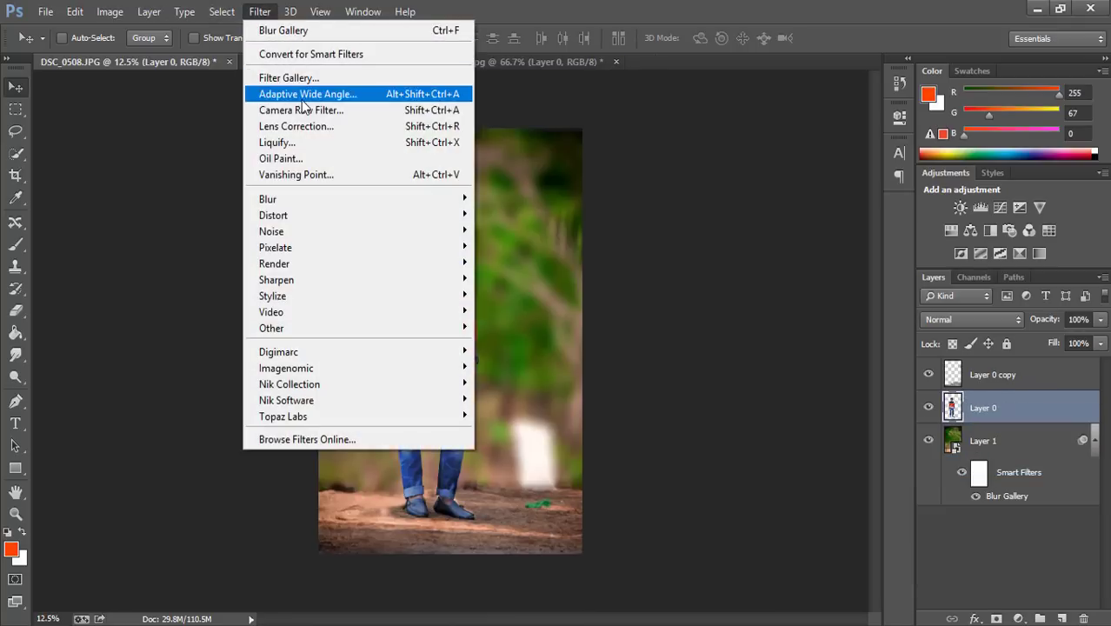
pyautogui.click(300, 109)
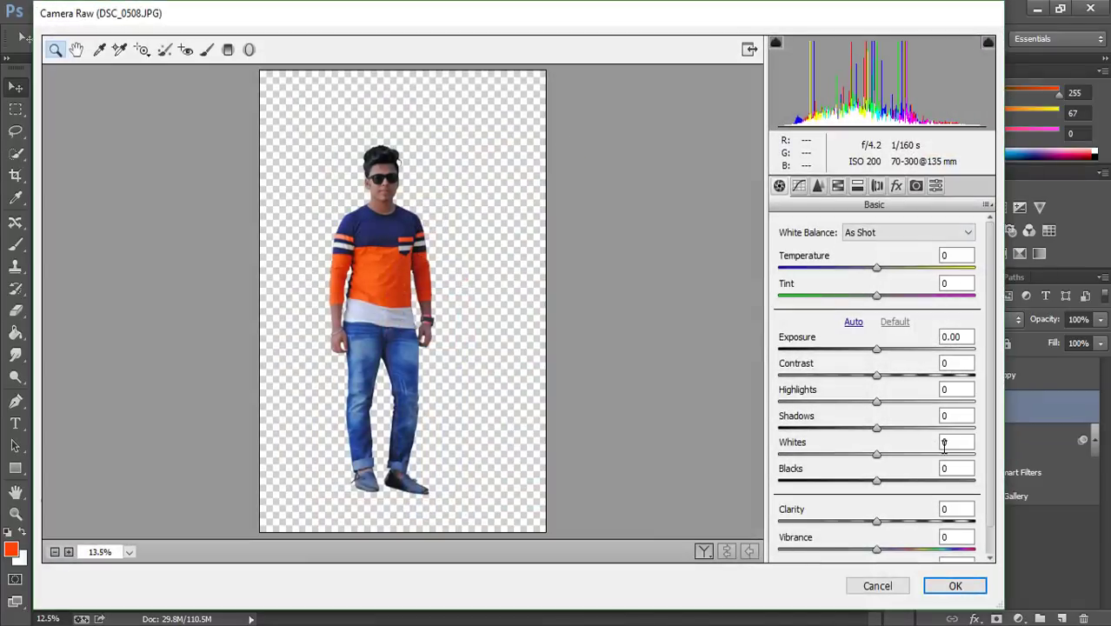
pyautogui.moveTo(878, 482); pyautogui.dragTo(956, 480)
pyautogui.moveTo(878, 454); pyautogui.dragTo(934, 452)
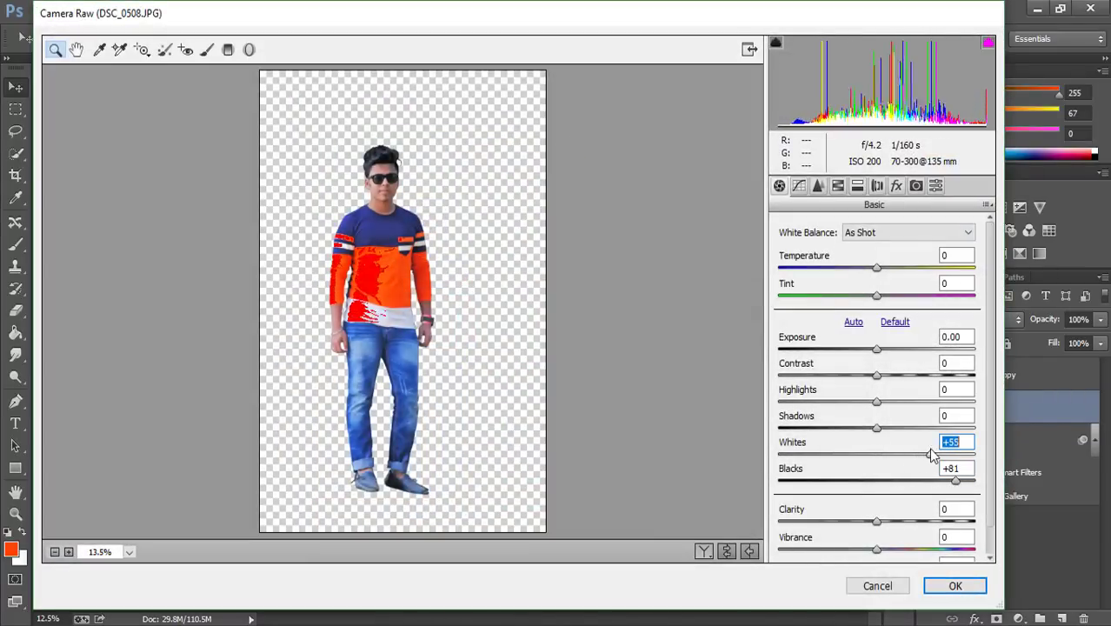
pyautogui.moveTo(876, 428); pyautogui.dragTo(887, 376)
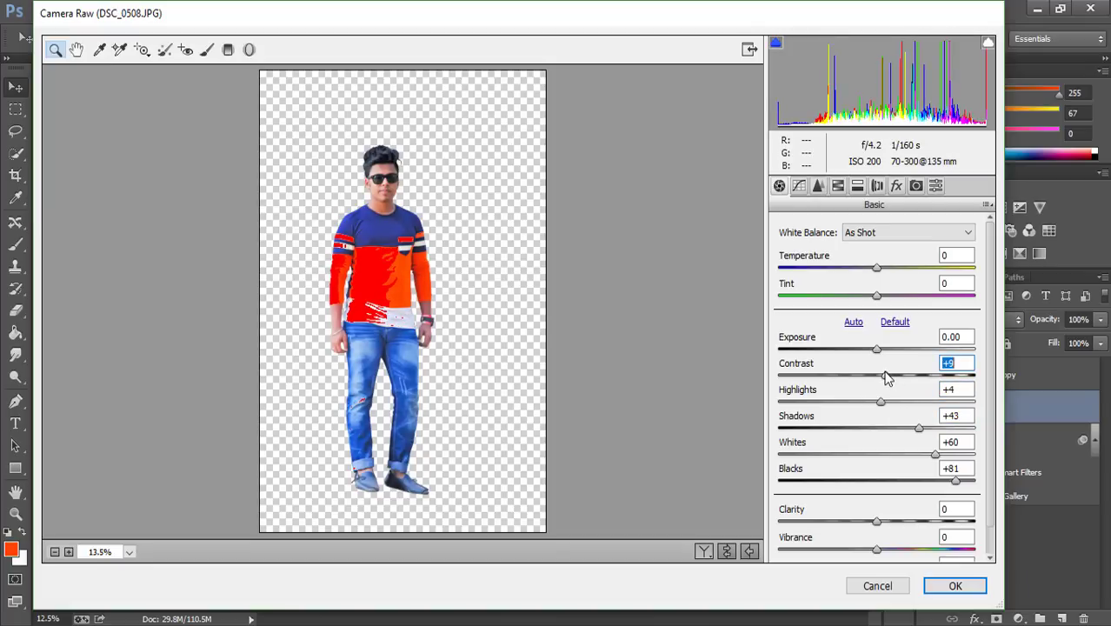
# Step: Raise the Oranges luminance slightly in the HSL adjustments and apply the Camera Raw Filter
pyautogui.click(838, 186)
pyautogui.click(866, 251)
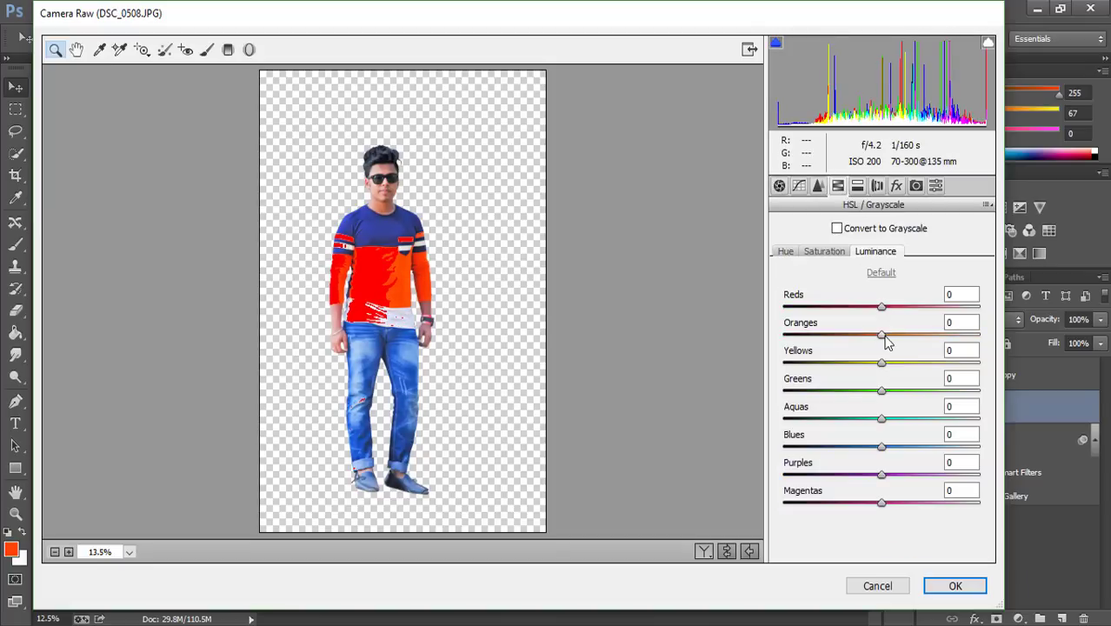
pyautogui.moveTo(883, 336); pyautogui.dragTo(896, 338)
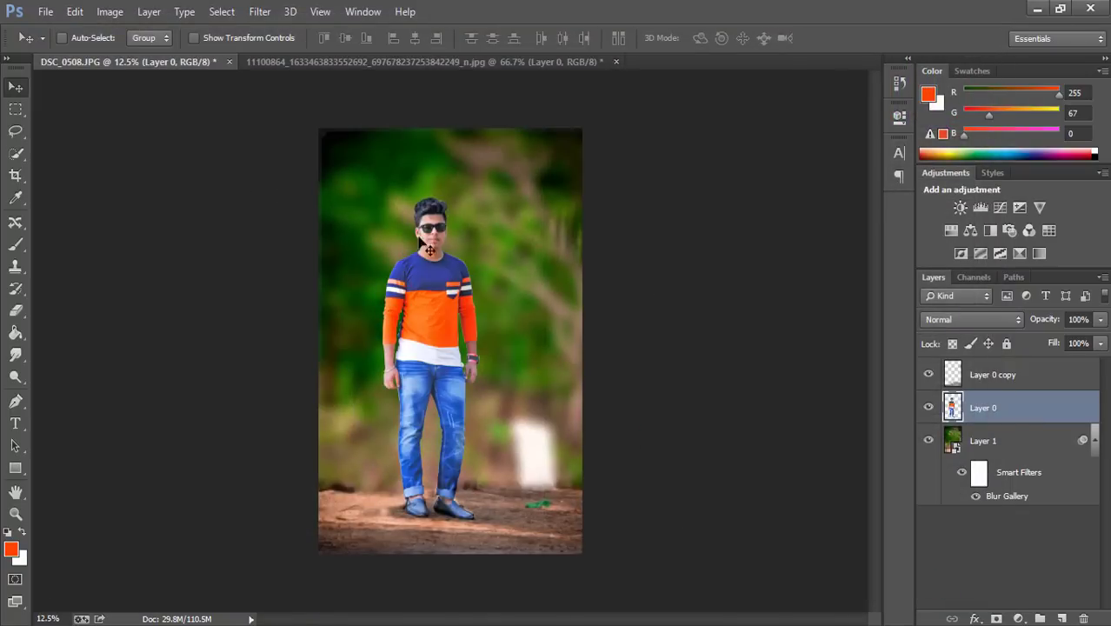
# Step: Erase the dark areas of Layer 0 copy over the ground around the feet with a 175 px and 500 px Eraser, then reduce it to 250 px
pyautogui.click(974, 376)
pyautogui.click(928, 374)
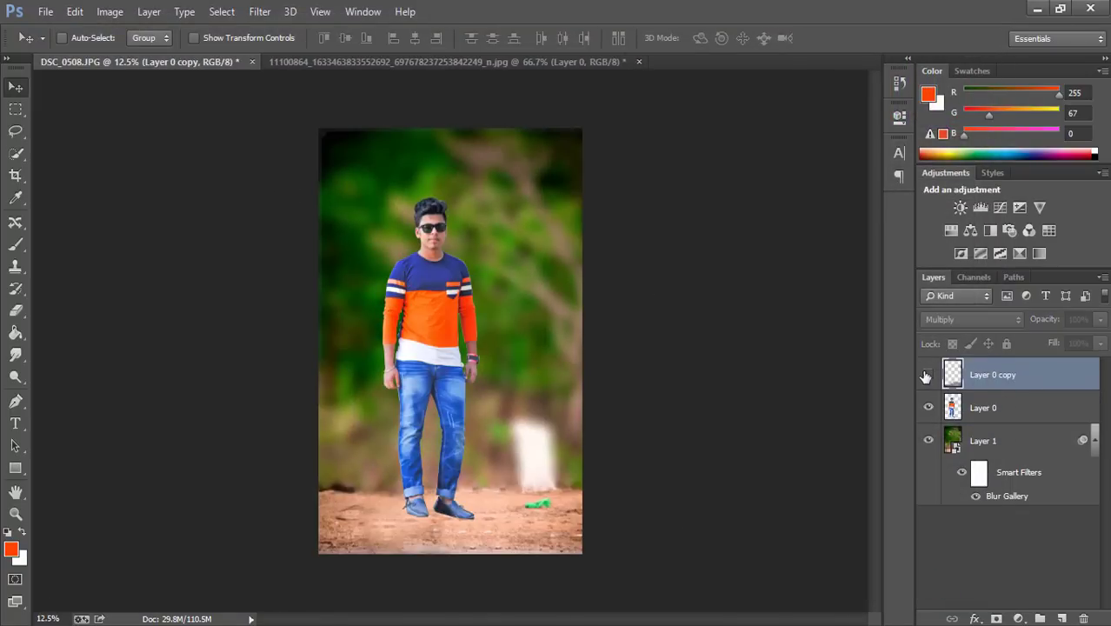
pyautogui.click(927, 375)
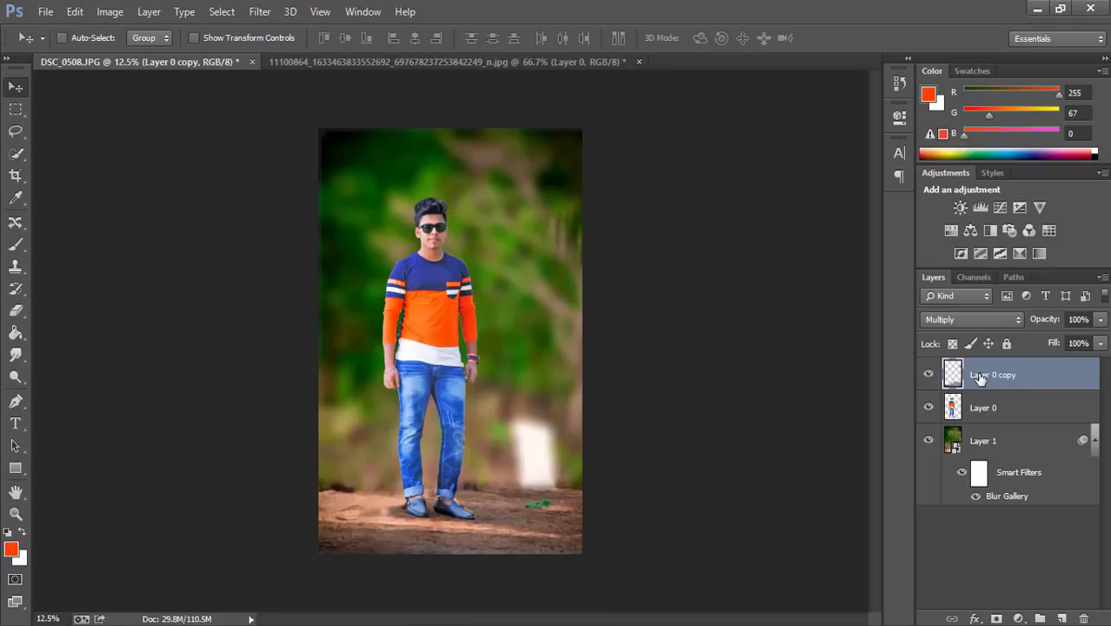
pyautogui.click(15, 310)
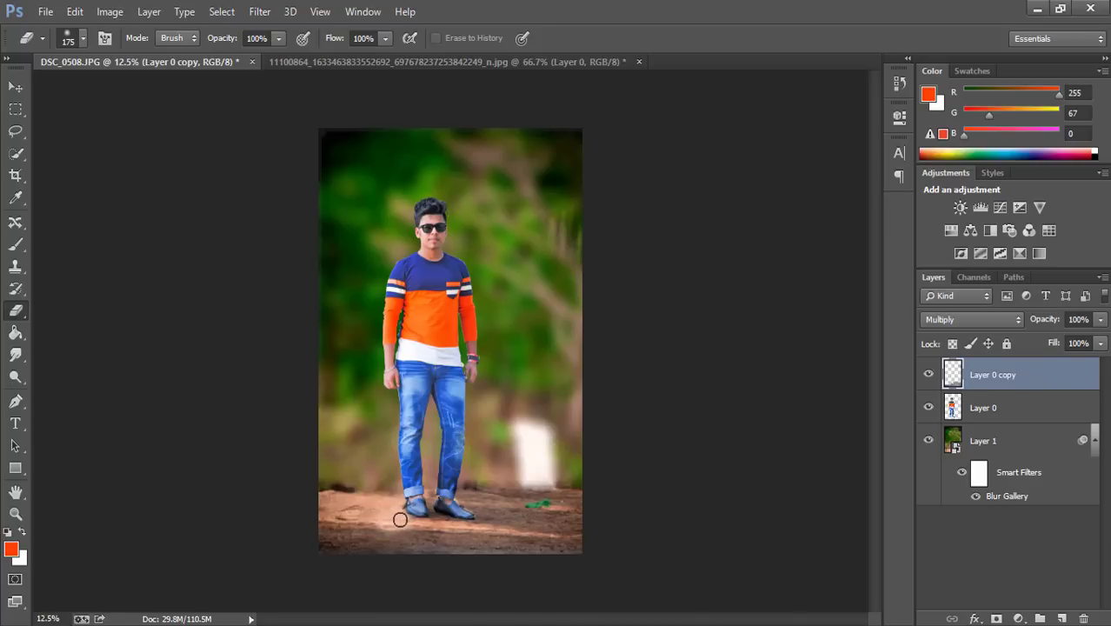
pyautogui.moveTo(406, 527); pyautogui.dragTo(327, 517)
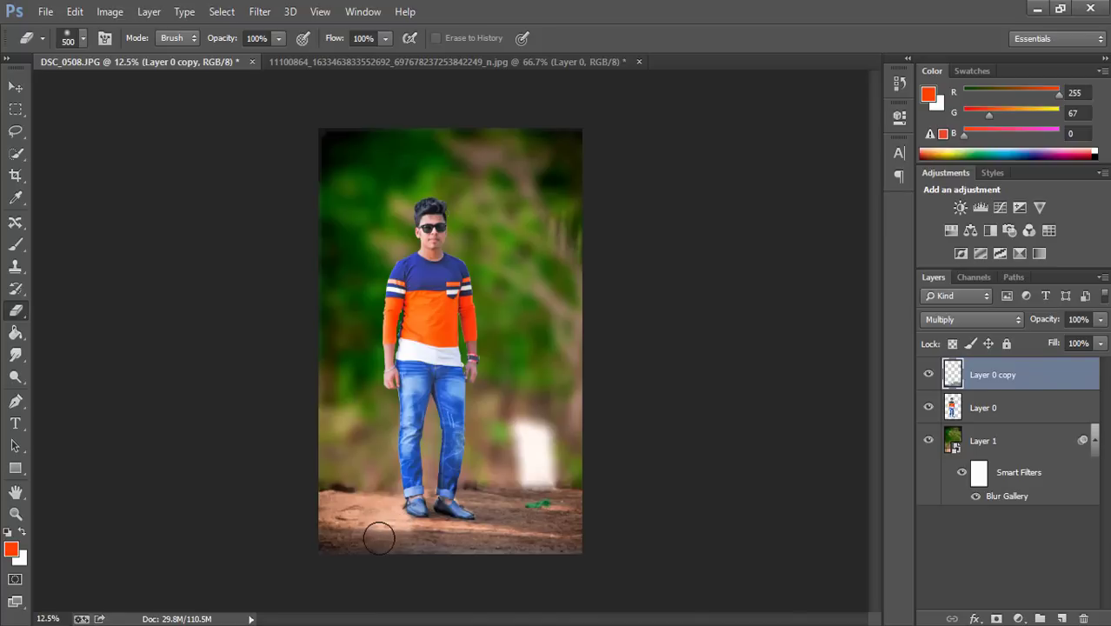
pyautogui.press(']')
pyautogui.press(']')
pyautogui.press(']')
pyautogui.press(']')
pyautogui.moveTo(372, 529)
pyautogui.mouseDown()
pyautogui.moveTo(488, 550)
pyautogui.moveTo(325, 555)
pyautogui.moveTo(594, 550)
pyautogui.moveTo(580, 515)
pyautogui.moveTo(544, 500)
pyautogui.moveTo(570, 488)
pyautogui.moveTo(429, 485)
pyautogui.moveTo(524, 495)
pyautogui.moveTo(506, 507)
pyautogui.moveTo(531, 514)
pyautogui.moveTo(479, 505)
pyautogui.mouseUp()
pyautogui.press('[')
pyautogui.press('[')
pyautogui.press('[')
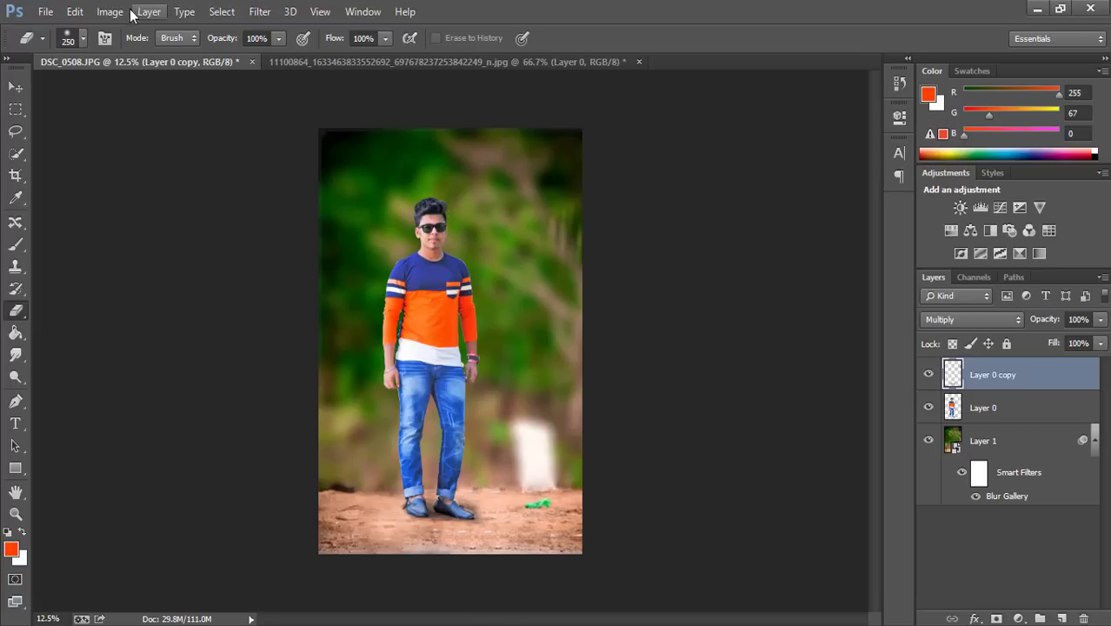
pyautogui.click(110, 11)
pyautogui.moveTo(161, 59)
pyautogui.click(322, 143)
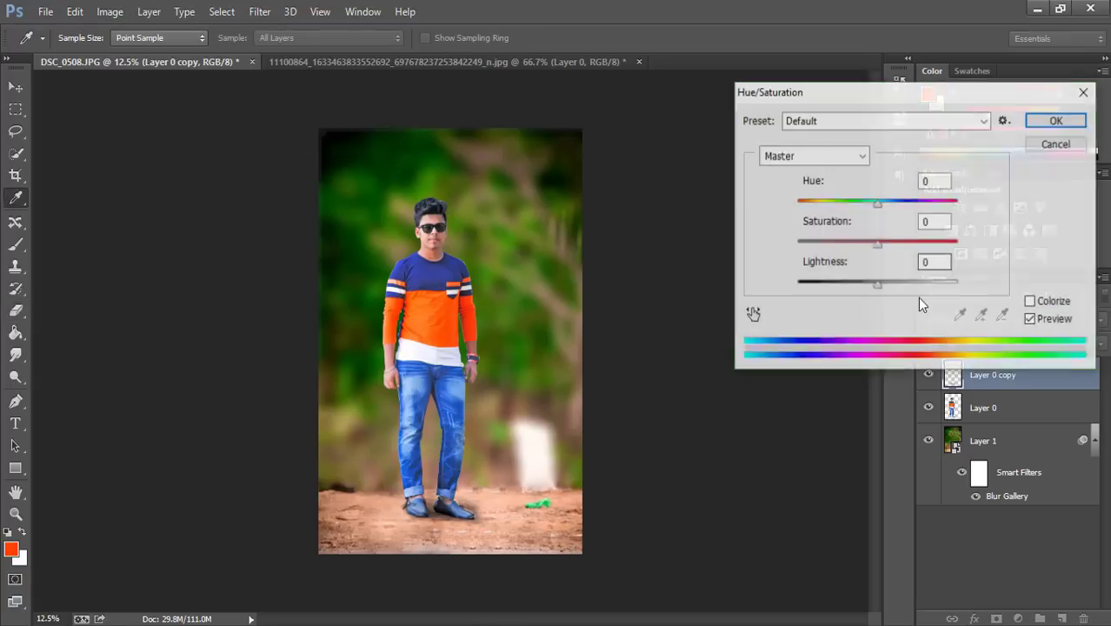
pyautogui.moveTo(875, 286); pyautogui.dragTo(901, 294)
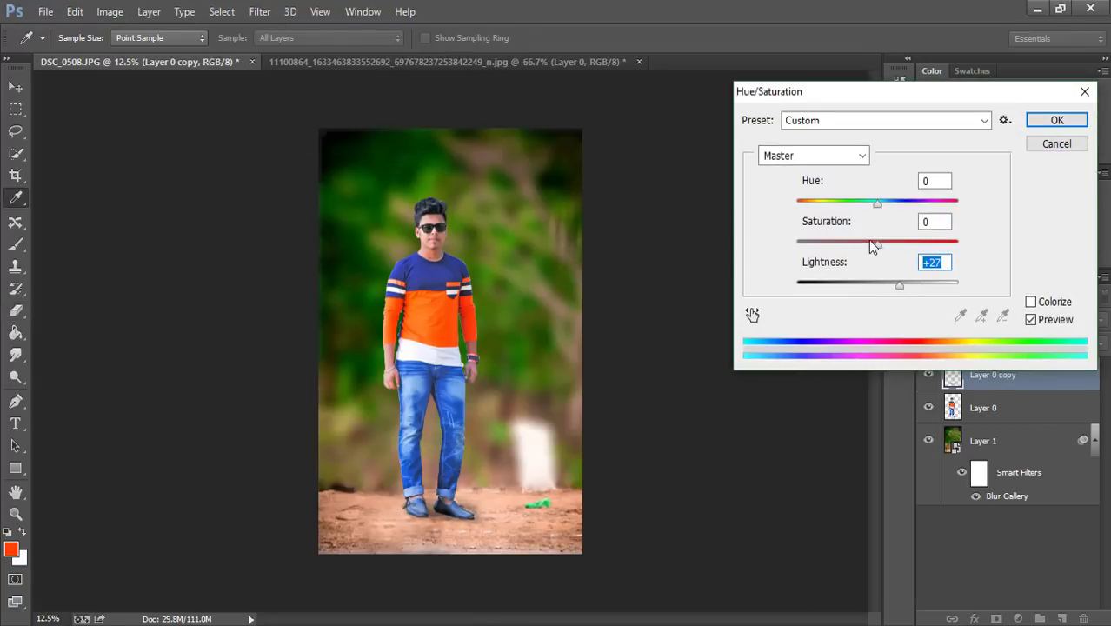
pyautogui.moveTo(876, 244); pyautogui.dragTo(805, 250)
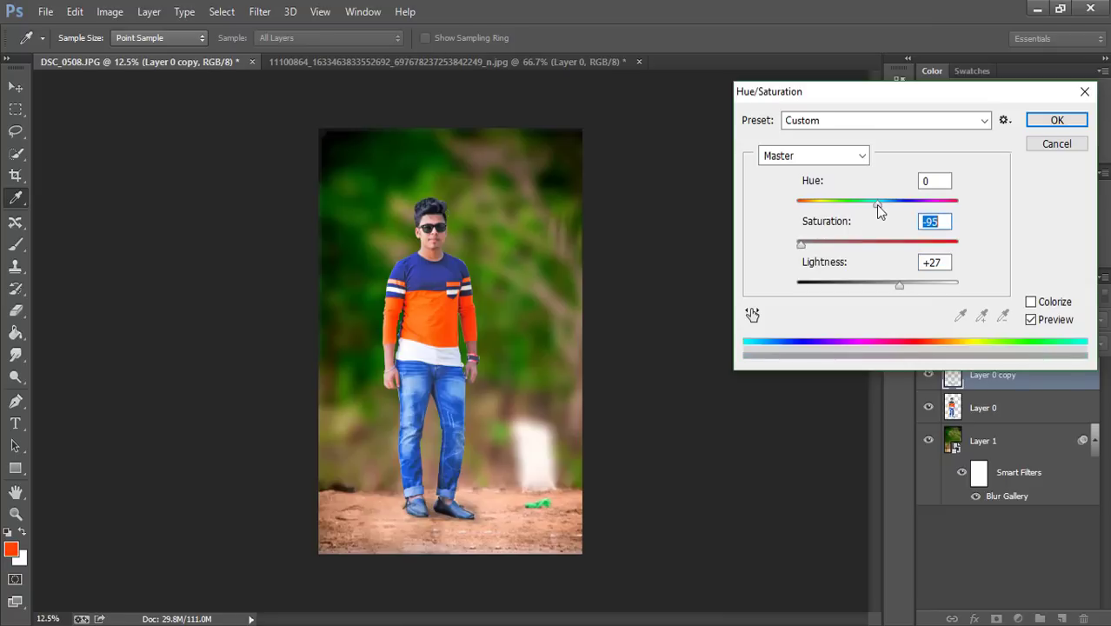
pyautogui.moveTo(878, 204); pyautogui.dragTo(787, 218)
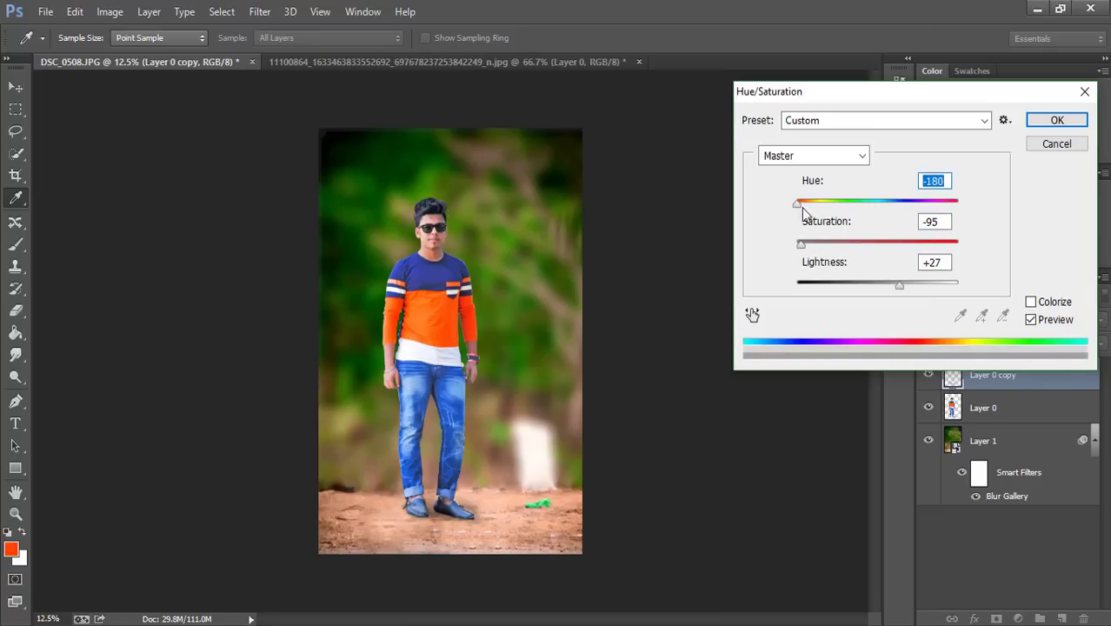
pyautogui.click(1057, 144)
pyautogui.press('e')
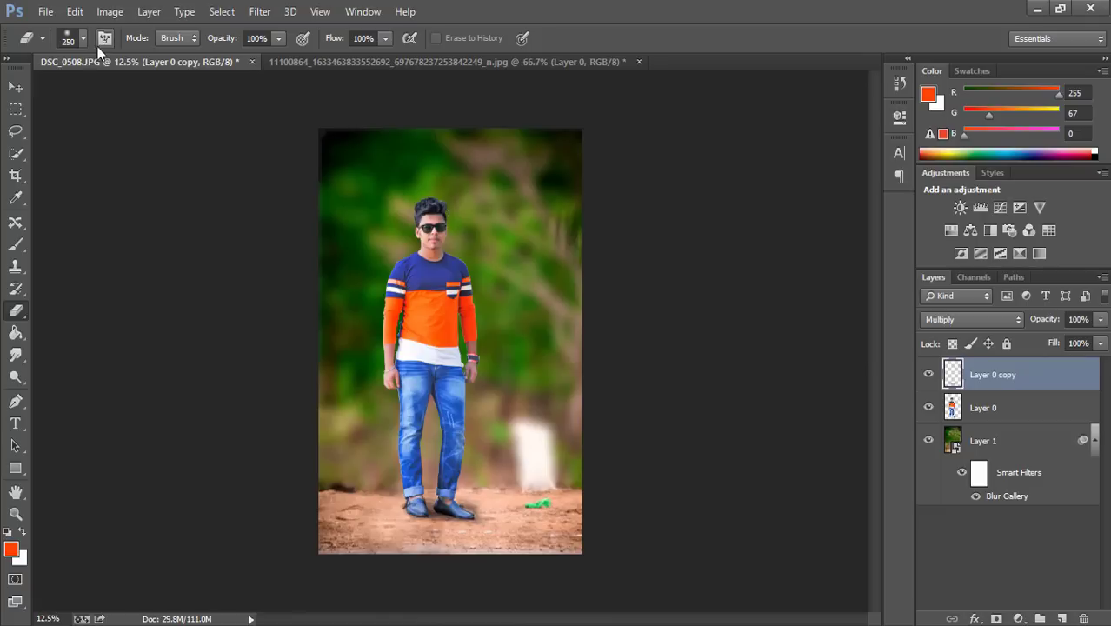
# Step: Try desaturating Layer 0 copy and undo that adjustment
pyautogui.click(109, 11)
pyautogui.moveTo(135, 54)
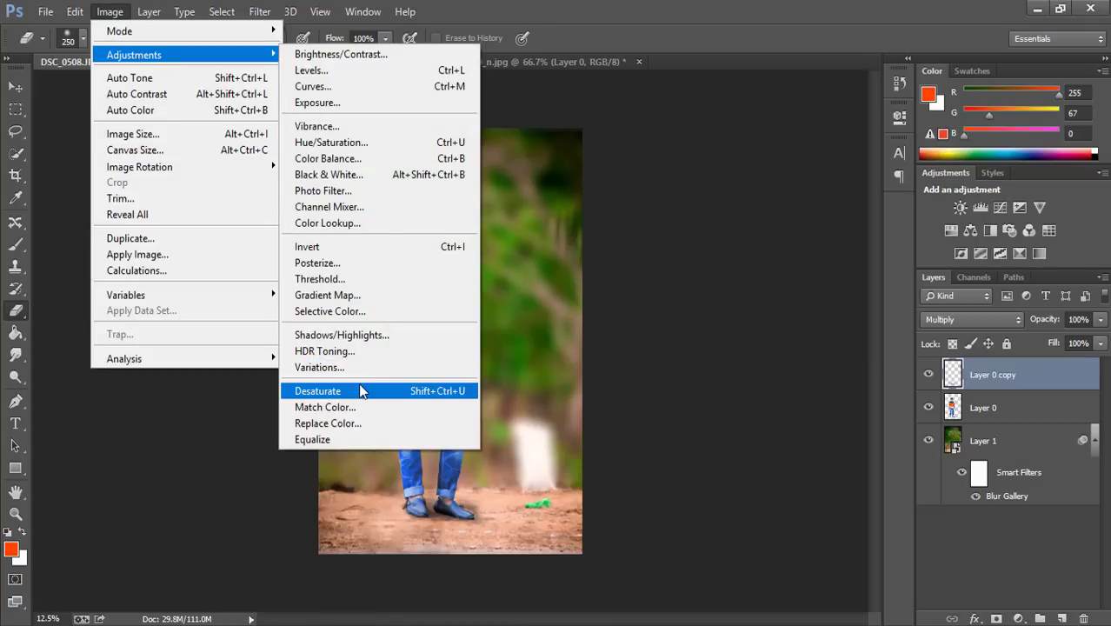
pyautogui.click(360, 392)
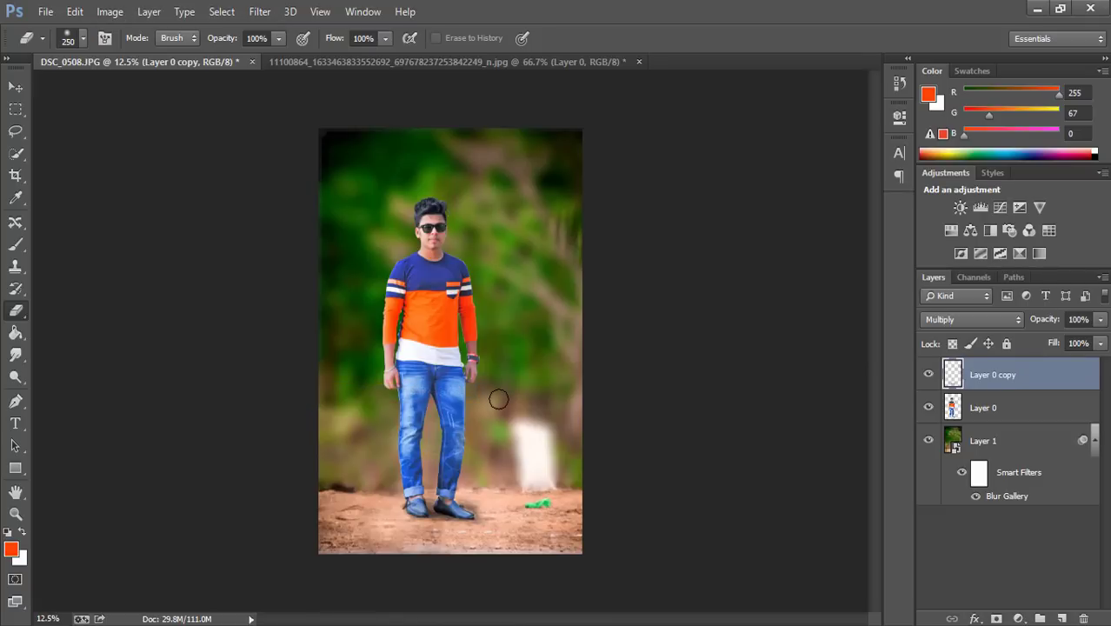
pyautogui.click(75, 11)
pyautogui.click(104, 39)
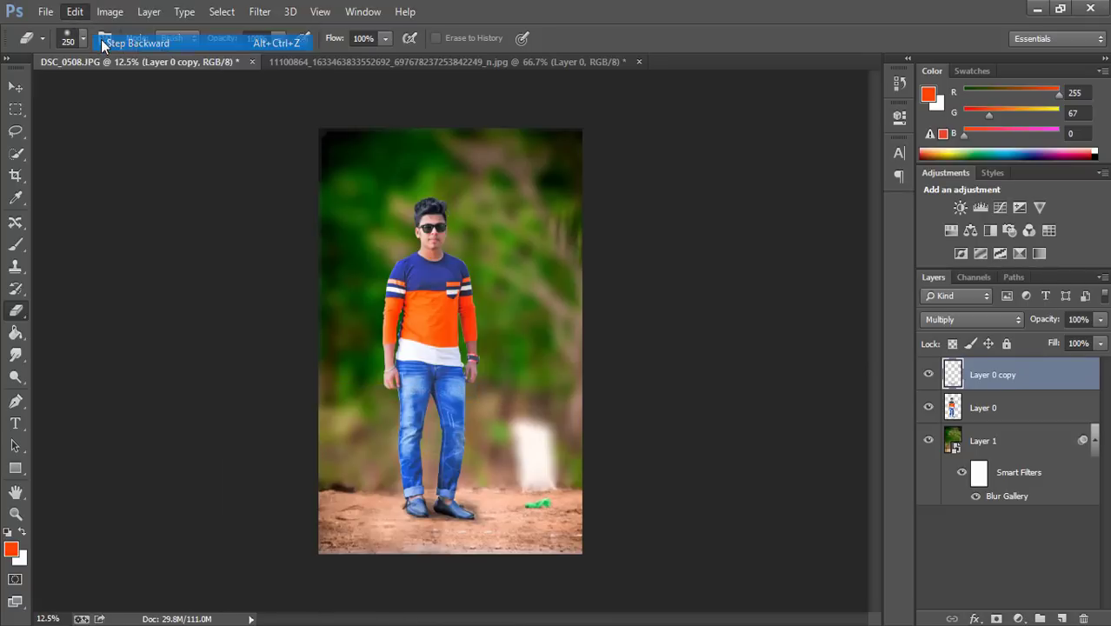
# Step: Apply an Exposure adjustment to Layer 0 copy with Exposure +0.11 and Gamma Correction 1.52
pyautogui.click(109, 12)
pyautogui.moveTo(134, 55)
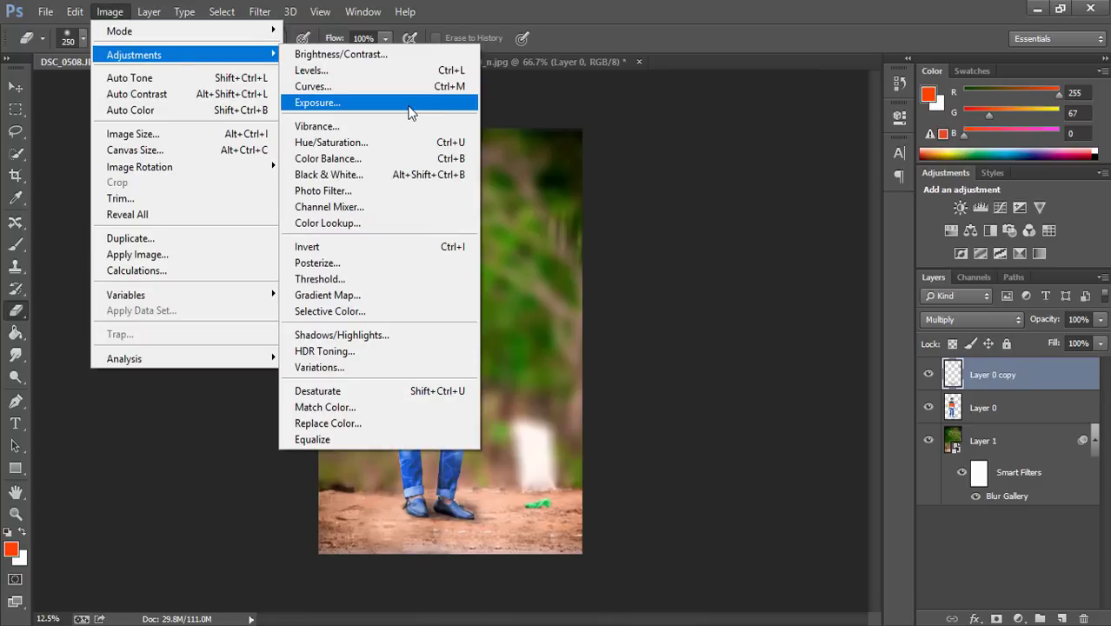
pyautogui.click(410, 111)
pyautogui.moveTo(480, 153); pyautogui.dragTo(846, 102)
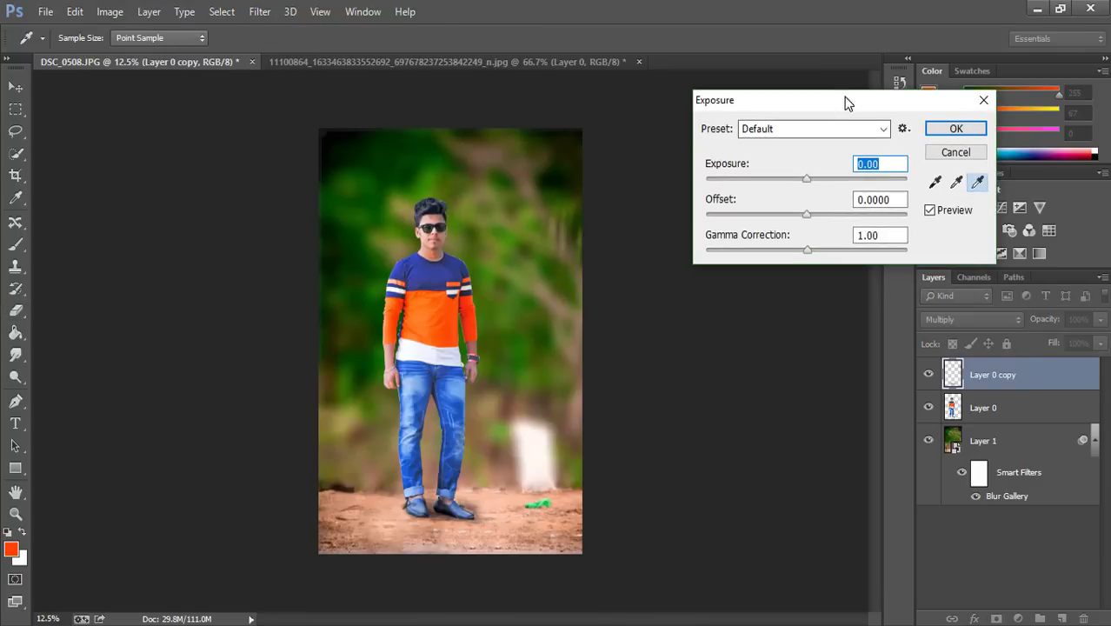
pyautogui.moveTo(808, 250); pyautogui.dragTo(777, 249)
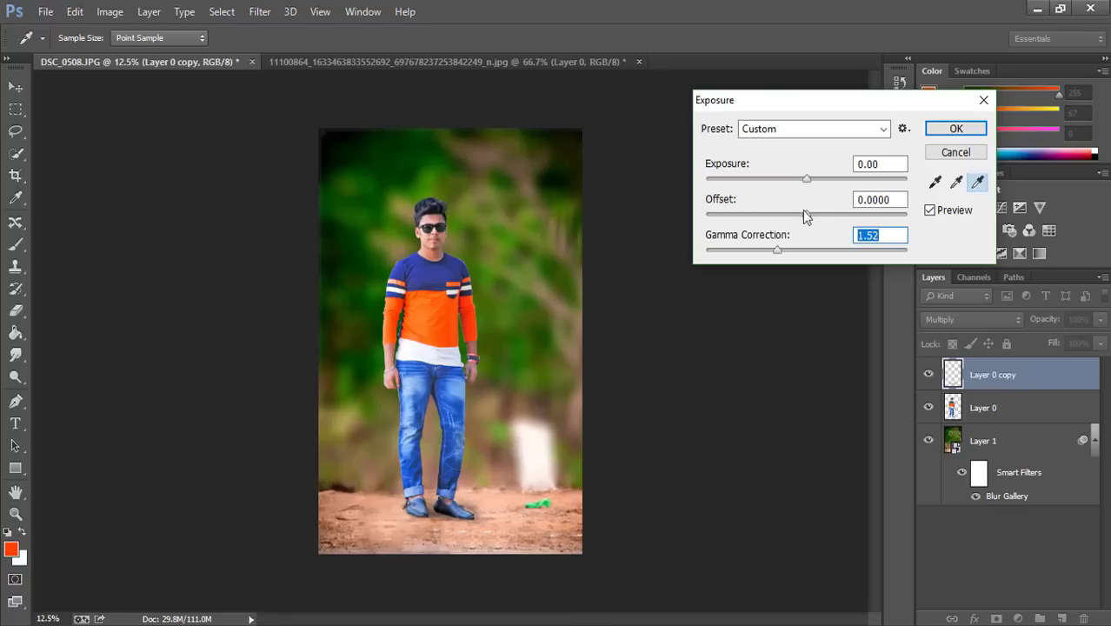
pyautogui.moveTo(806, 179)
pyautogui.mouseDown()
pyautogui.moveTo(779, 177)
pyautogui.moveTo(811, 183)
pyautogui.mouseUp()
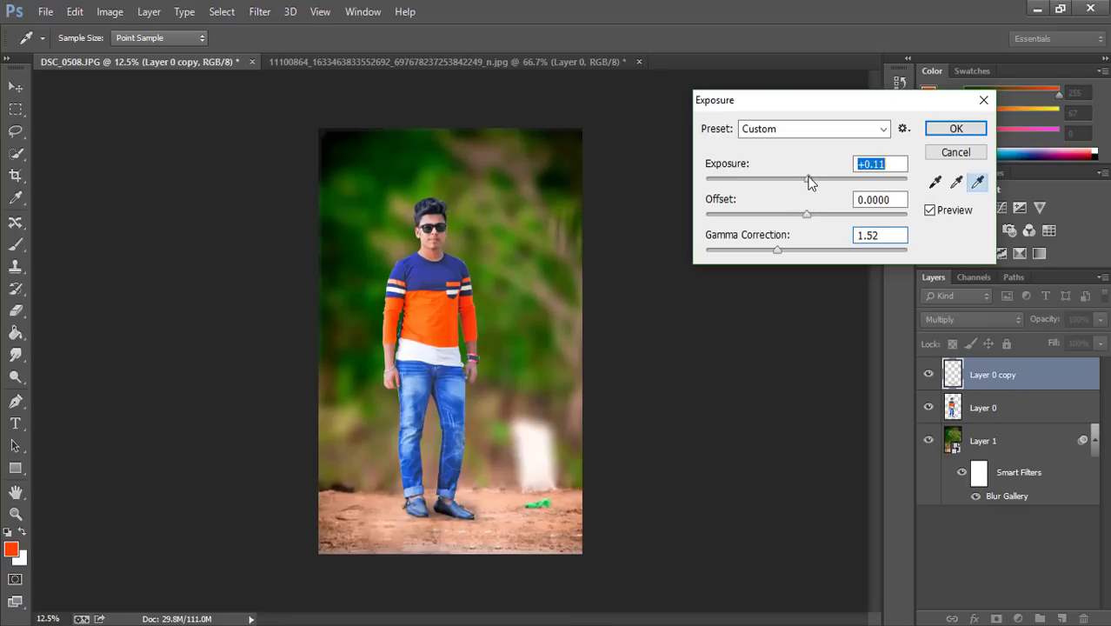
pyautogui.click(956, 131)
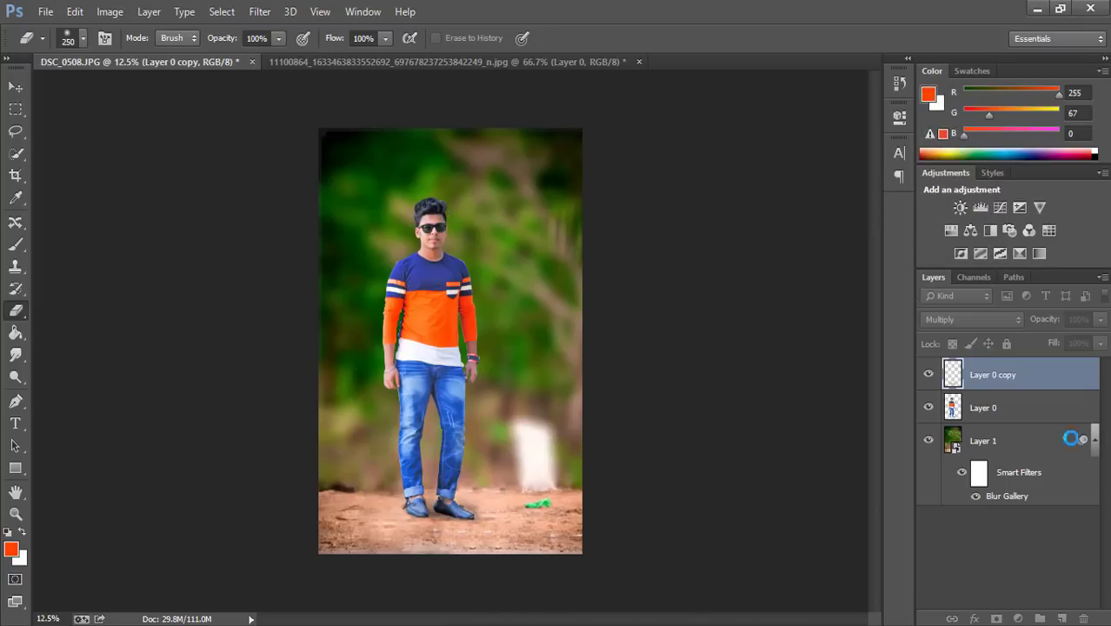
# Step: Select Layer 0 together with Layer 0 copy and move the man slightly downward on the background
pyautogui.keyDown('shift'); pyautogui.click(1047, 411); pyautogui.keyUp('shift')
pyautogui.press('v')
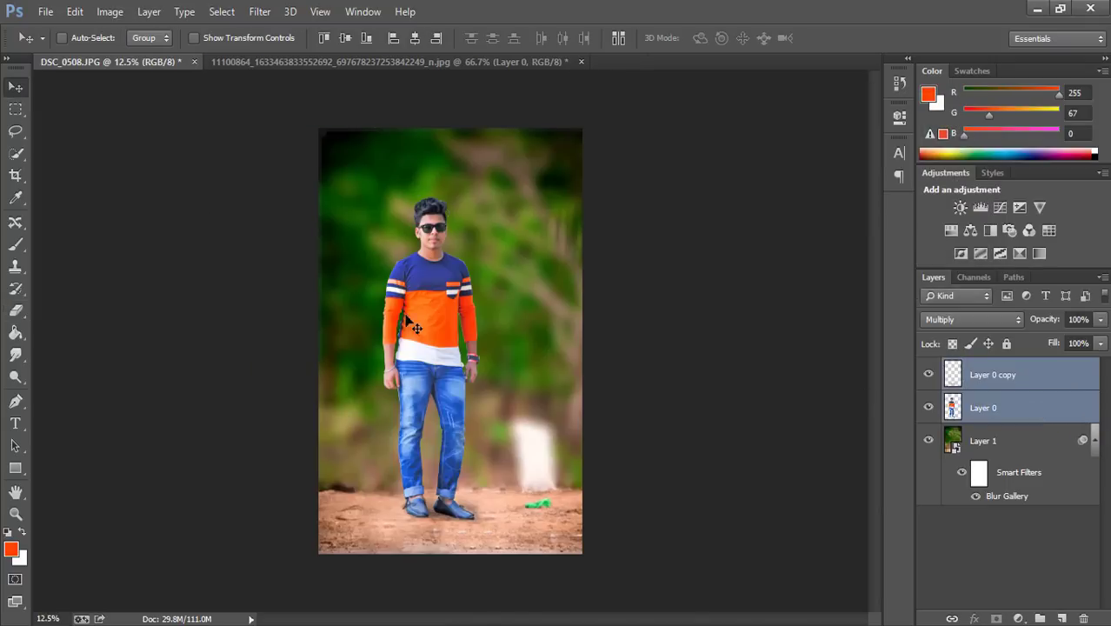
pyautogui.moveTo(441, 336); pyautogui.dragTo(447, 346)
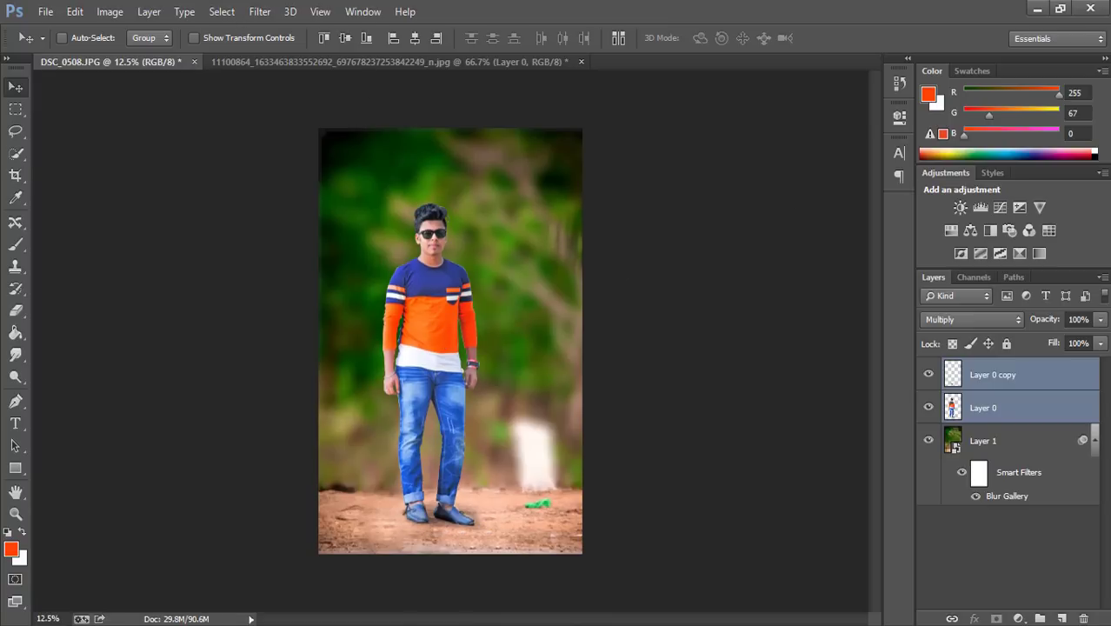
# Step: On Layer 0, smudge the hair on the image's left side outward into spikes with the 48 px bristle brush at 63% strength
pyautogui.click(16, 310)
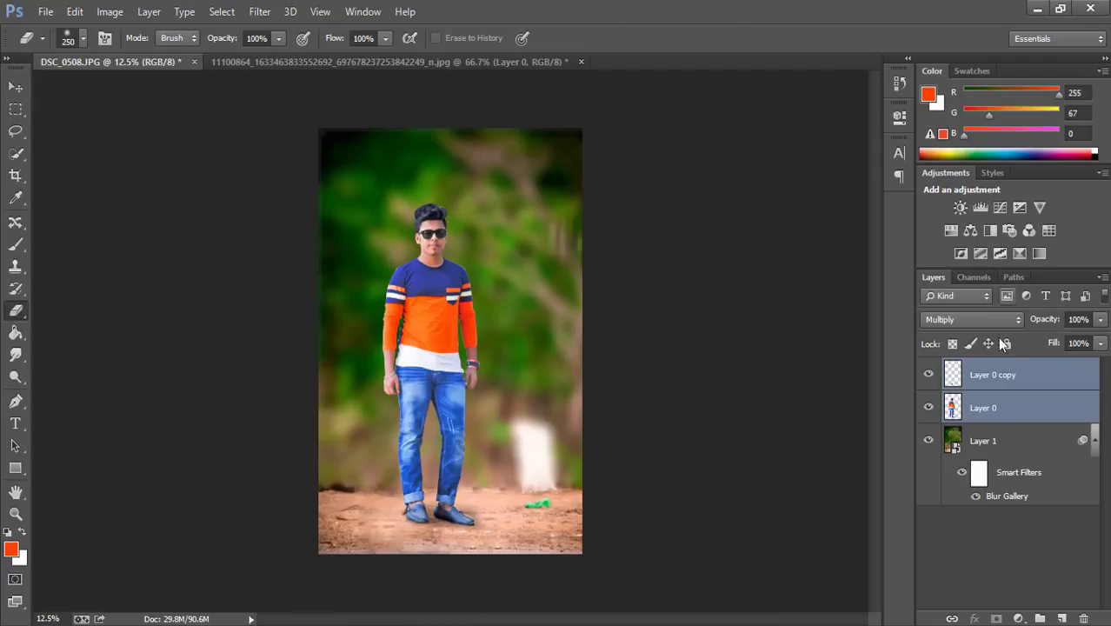
pyautogui.click(1000, 375)
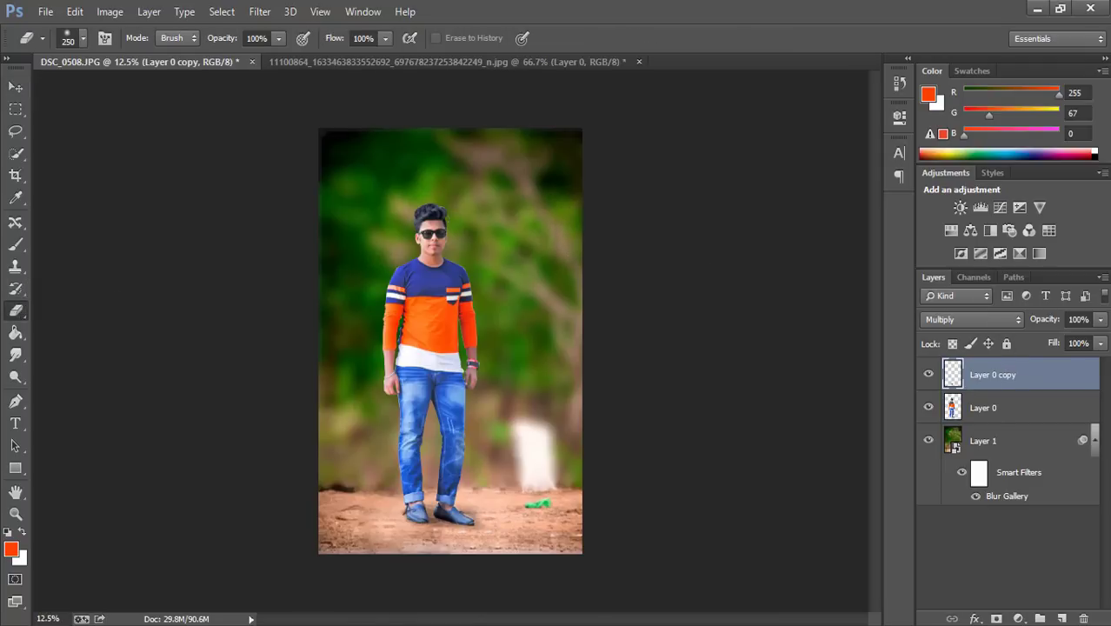
pyautogui.click(983, 408)
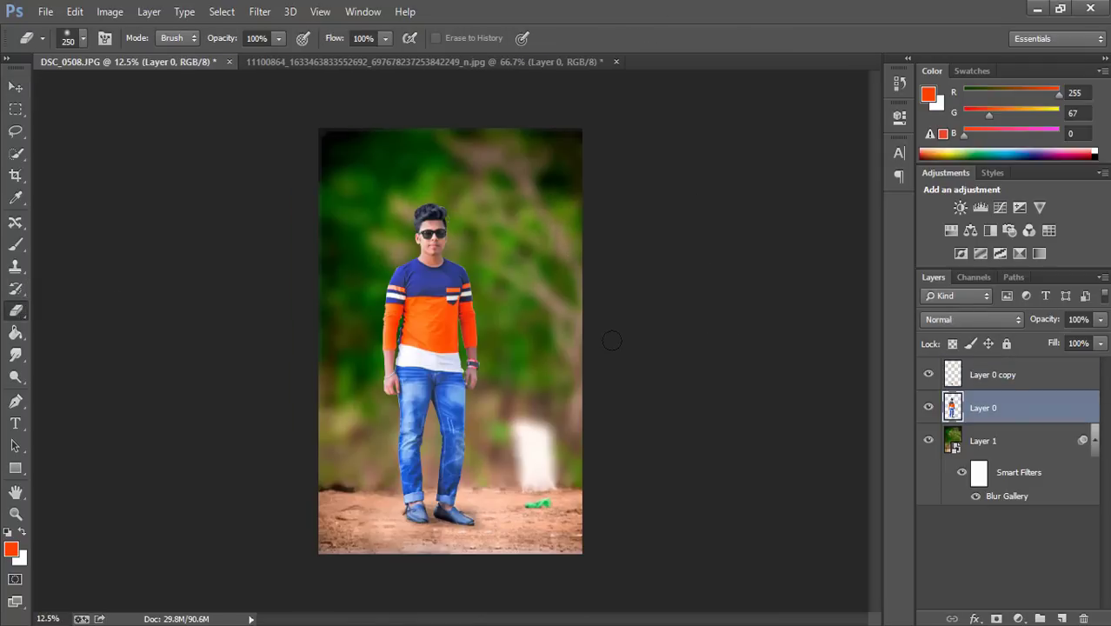
pyautogui.hotkey('ctrl', '+')
pyautogui.hotkey('ctrl', '+')
pyautogui.hotkey('ctrl', '+')
pyautogui.hotkey('ctrl', '+')
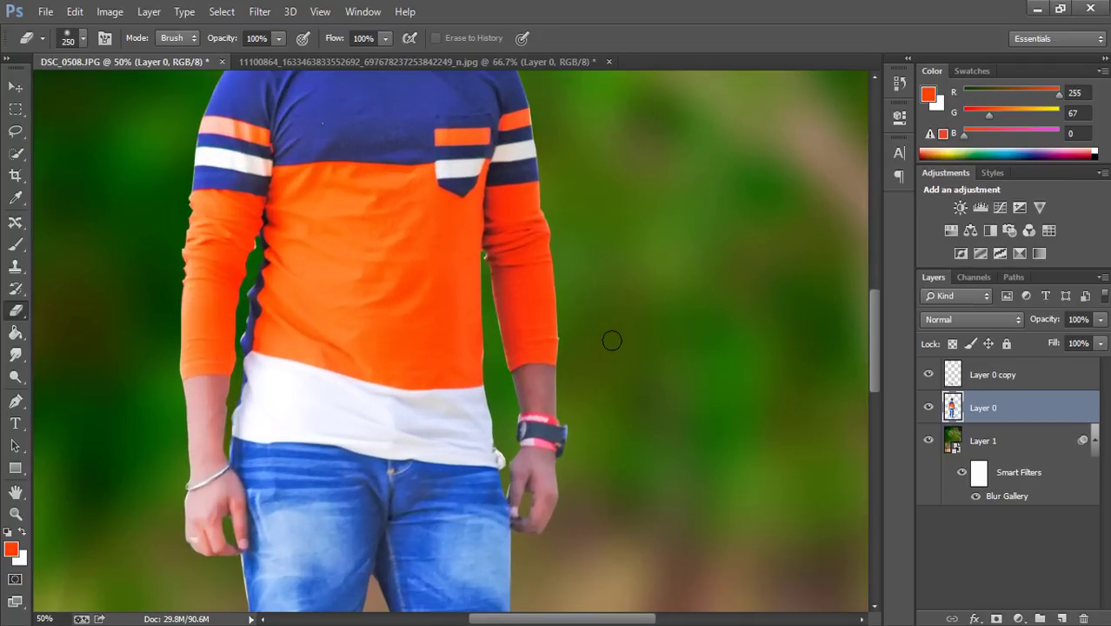
pyautogui.scroll(6, 293, 186)
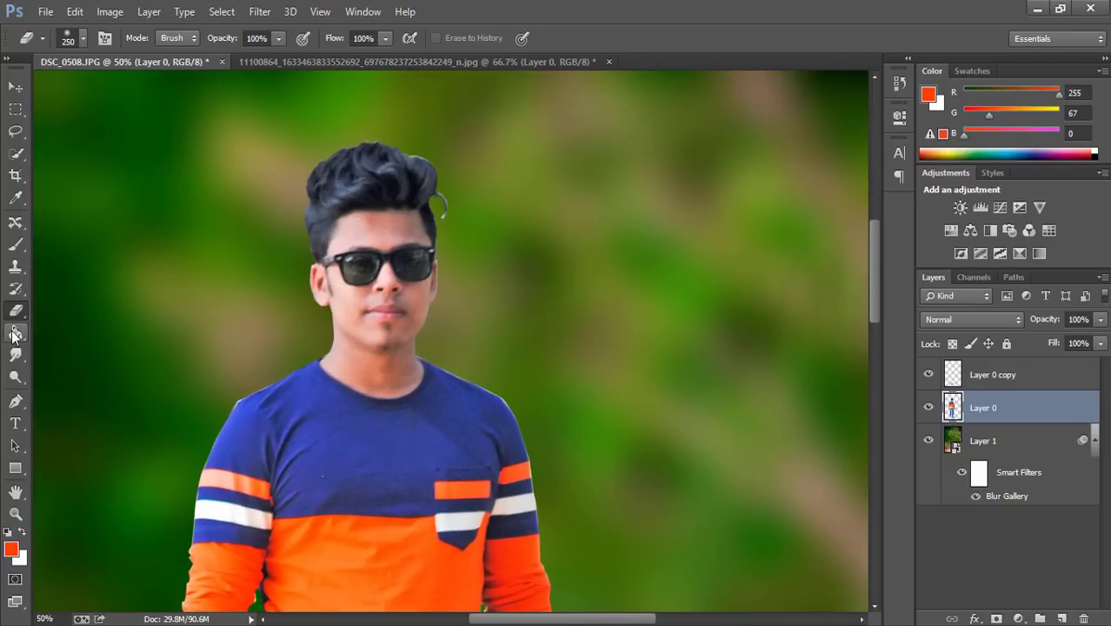
pyautogui.click(18, 353)
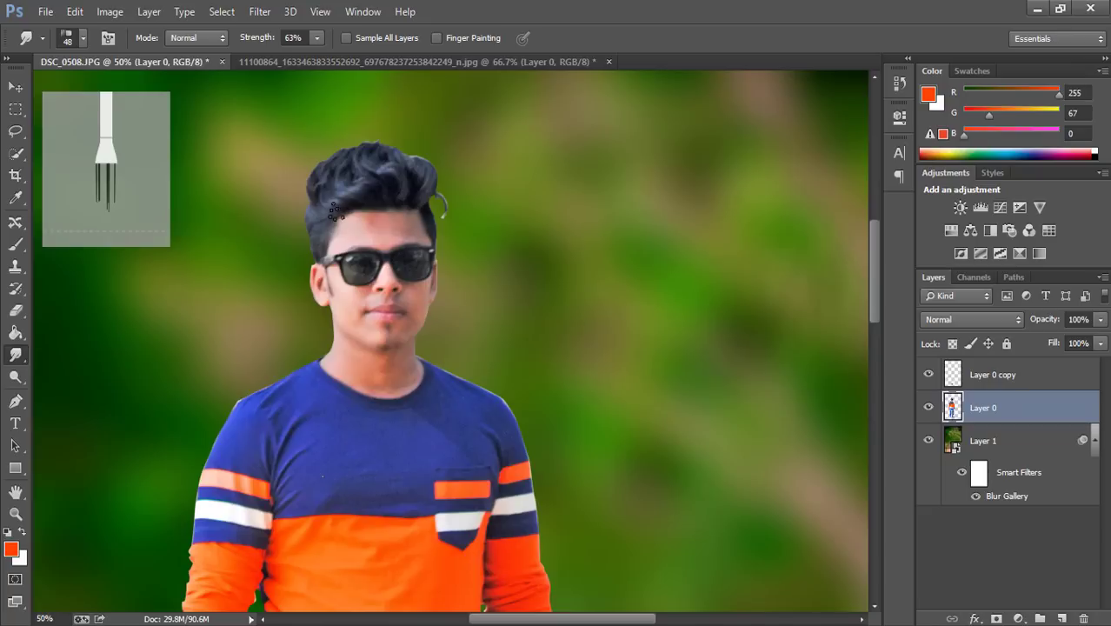
pyautogui.moveTo(343, 200); pyautogui.dragTo(294, 165)
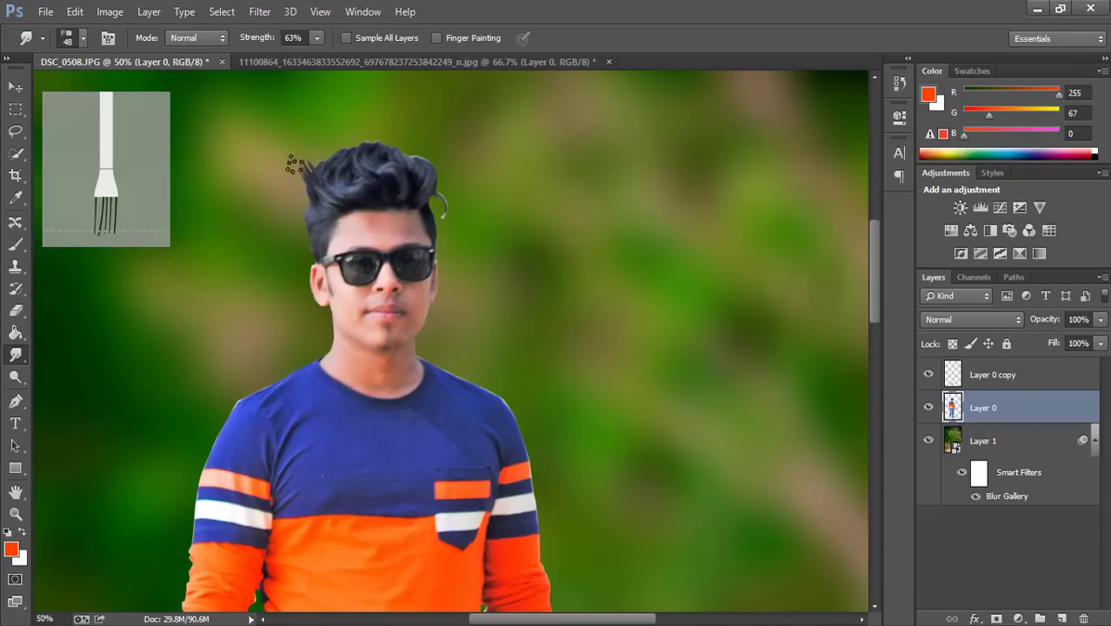
pyautogui.moveTo(361, 198)
pyautogui.mouseDown()
pyautogui.moveTo(330, 186)
pyautogui.moveTo(315, 159)
pyautogui.moveTo(334, 193)
pyautogui.moveTo(313, 148)
pyautogui.mouseUp()
pyautogui.moveTo(362, 184); pyautogui.dragTo(332, 139)
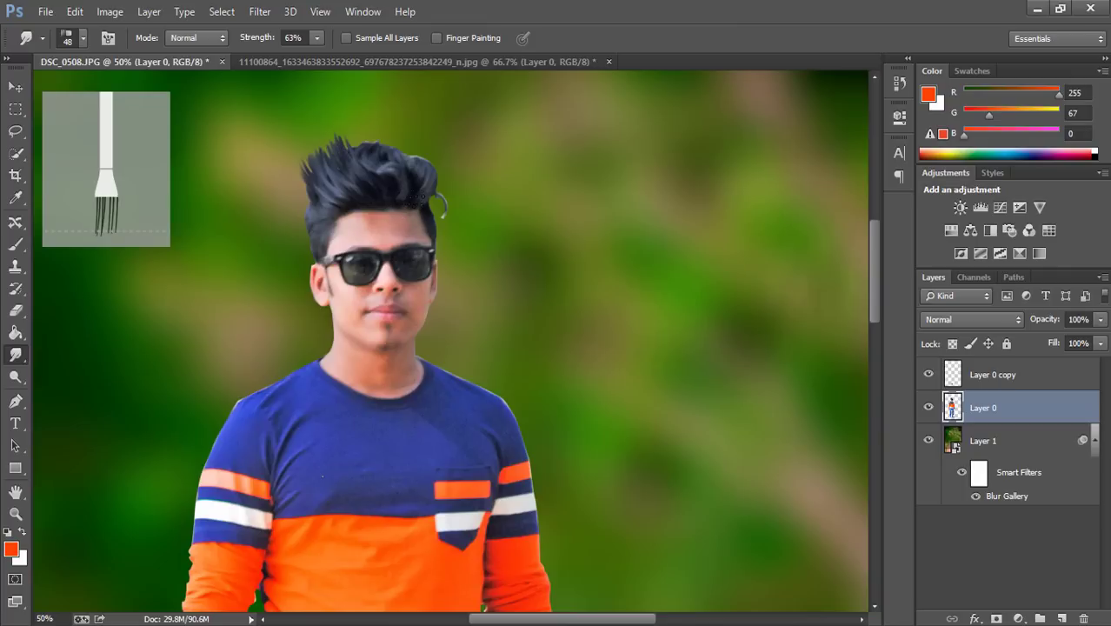
# Step: Smudge the top and the image's right side of the hair upward into spikes
pyautogui.moveTo(426, 183); pyautogui.dragTo(409, 125)
pyautogui.moveTo(425, 187); pyautogui.dragTo(416, 132)
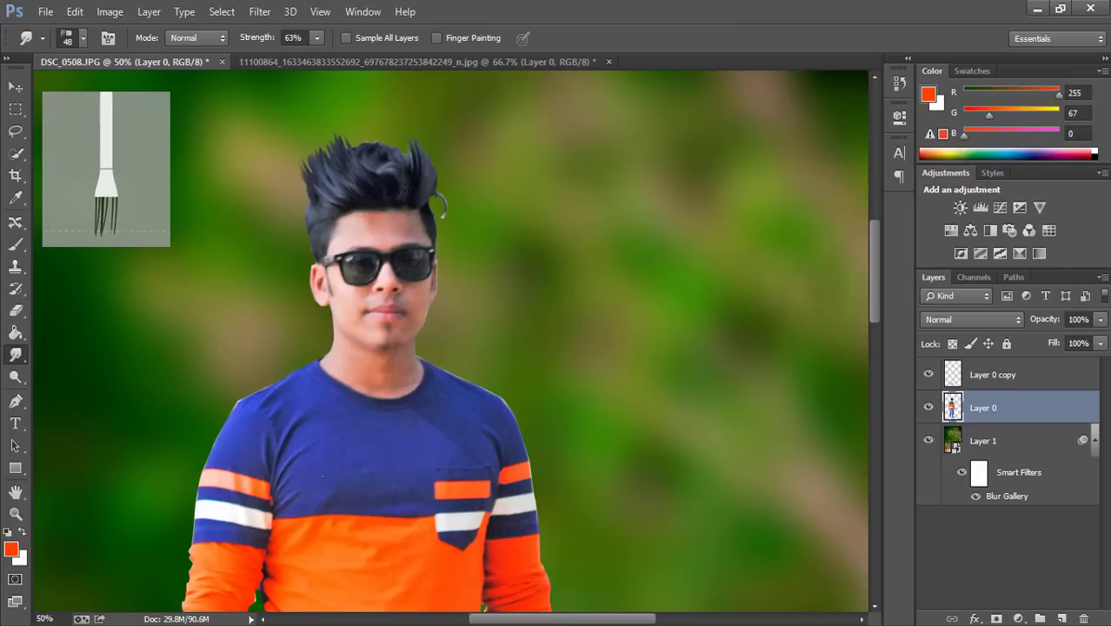
pyautogui.moveTo(404, 186)
pyautogui.mouseDown()
pyautogui.moveTo(398, 124)
pyautogui.moveTo(400, 196)
pyautogui.moveTo(389, 133)
pyautogui.mouseUp()
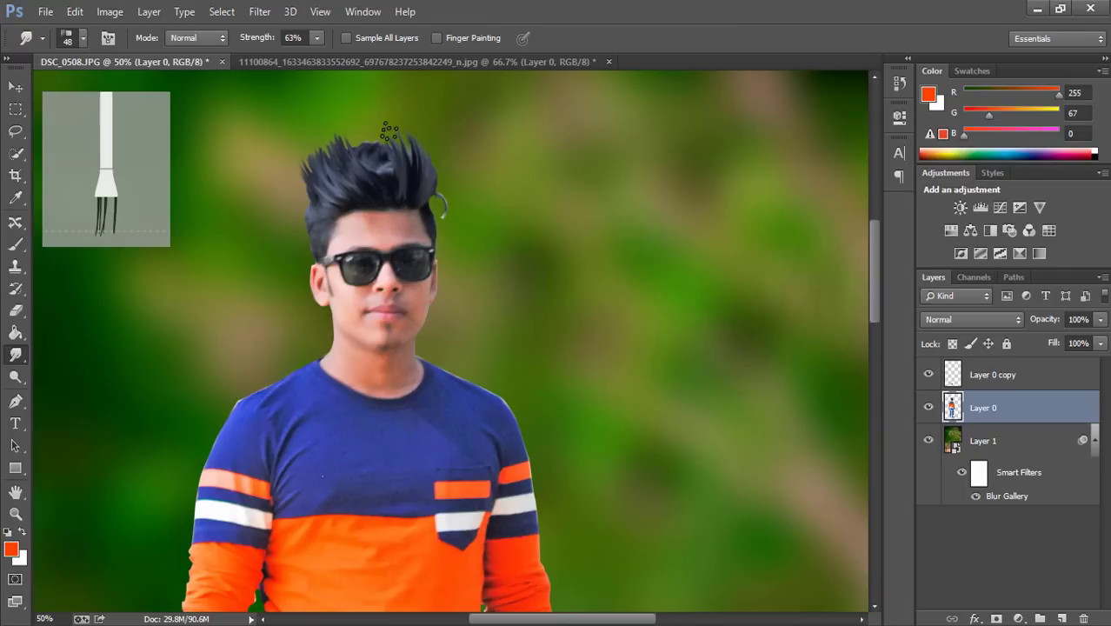
pyautogui.moveTo(394, 193); pyautogui.dragTo(370, 122)
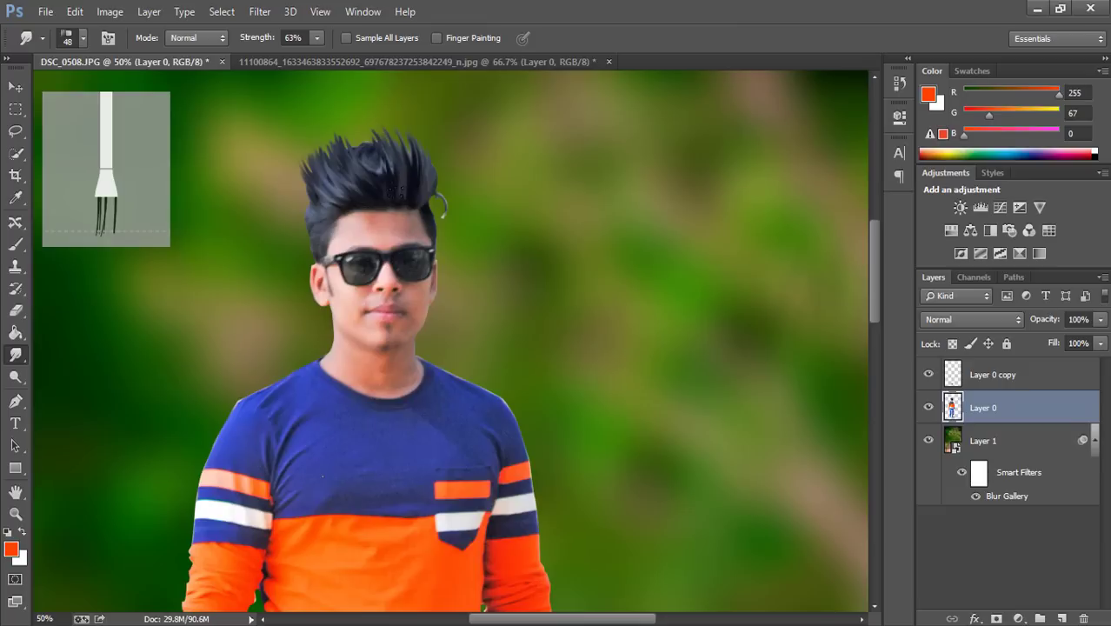
pyautogui.moveTo(379, 179); pyautogui.dragTo(344, 127)
pyautogui.moveTo(381, 166)
pyautogui.mouseDown()
pyautogui.moveTo(368, 140)
pyautogui.moveTo(398, 132)
pyautogui.mouseUp()
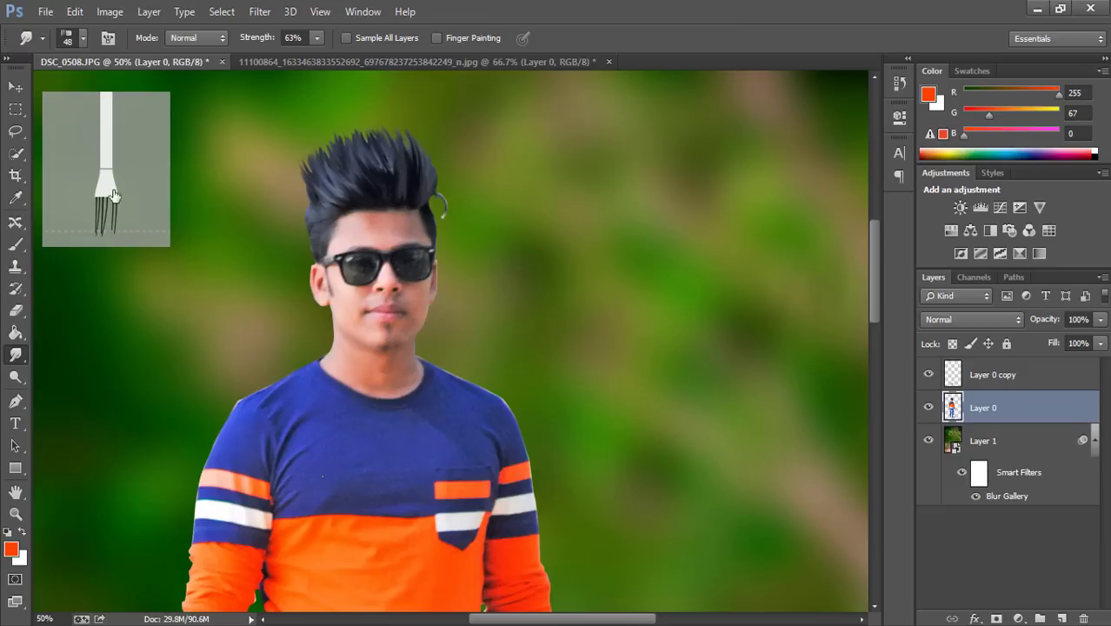
# Step: Erase the stray curl beside the hair on Layer 0 with the Eraser reduced to 50 px
pyautogui.press('e')
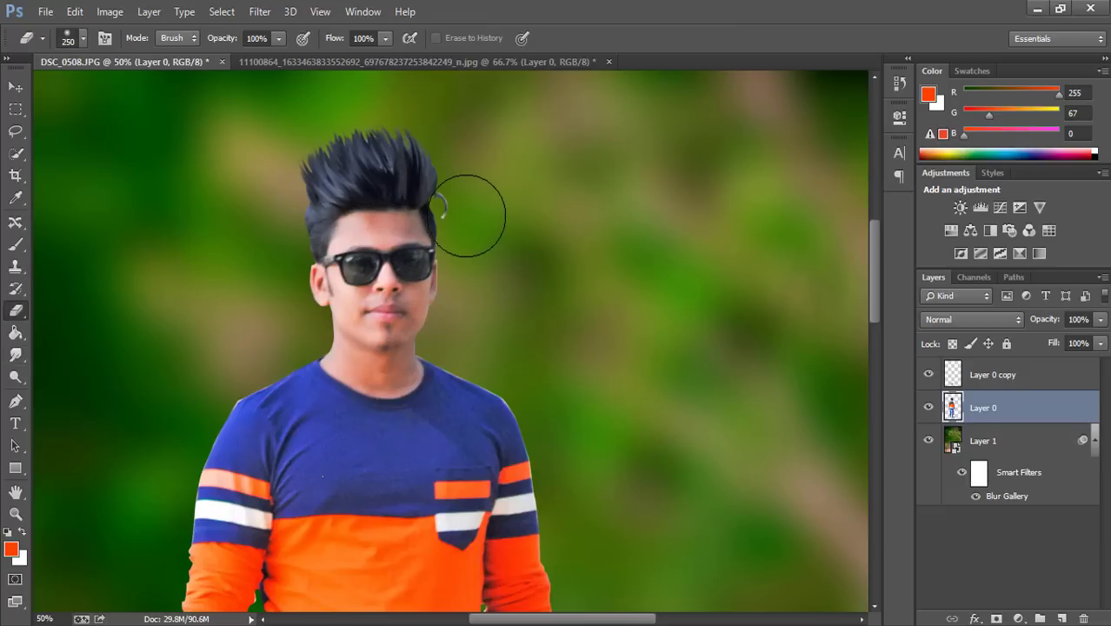
pyautogui.press('[')
pyautogui.press('[')
pyautogui.press('[')
pyautogui.press('[')
pyautogui.press('[')
pyautogui.press('[')
pyautogui.press('[')
pyautogui.press('[')
pyautogui.press('[')
pyautogui.press('[')
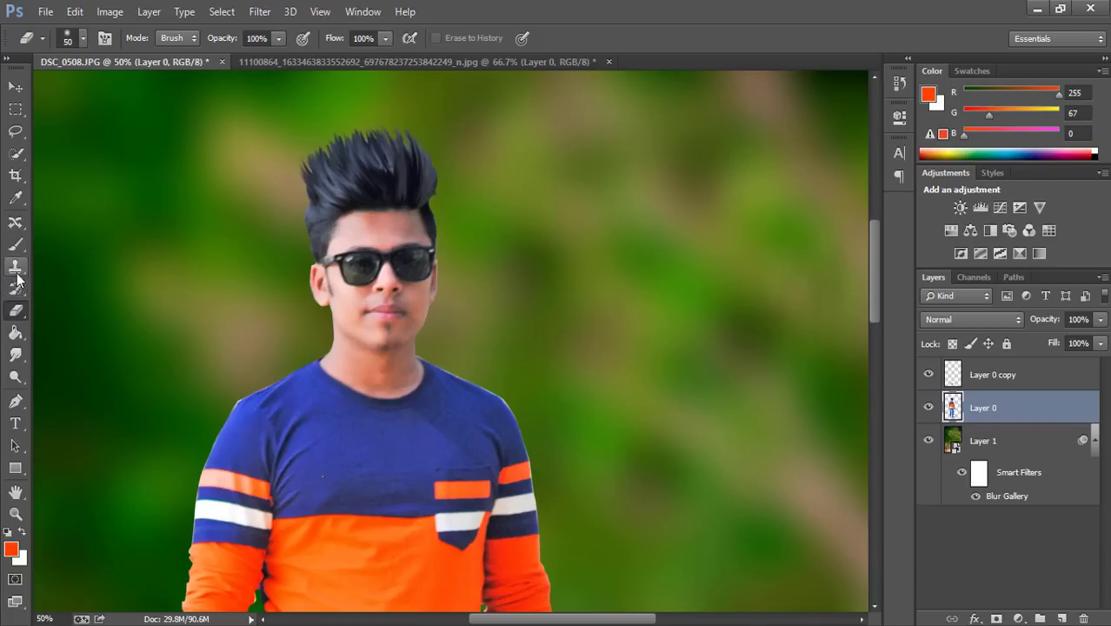
# Step: Refine the hair with more upward Smudge strokes along both sides
pyautogui.click(16, 355)
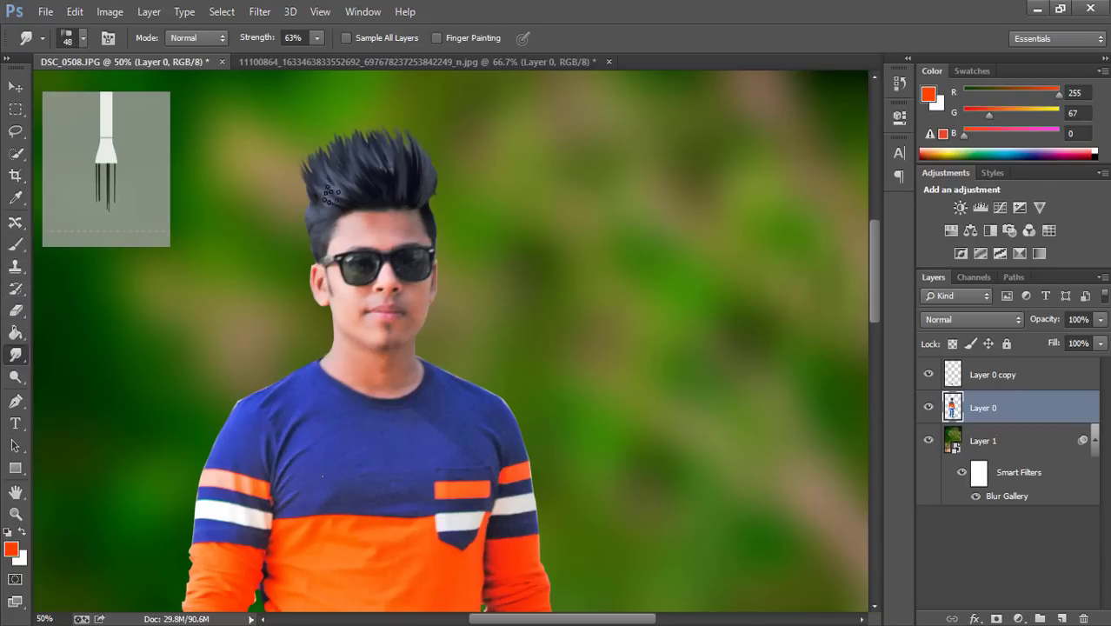
pyautogui.moveTo(346, 194)
pyautogui.mouseDown()
pyautogui.moveTo(324, 165)
pyautogui.moveTo(318, 126)
pyautogui.moveTo(335, 155)
pyautogui.mouseUp()
pyautogui.moveTo(430, 170)
pyautogui.mouseDown()
pyautogui.moveTo(431, 132)
pyautogui.moveTo(427, 155)
pyautogui.moveTo(414, 124)
pyautogui.moveTo(402, 157)
pyautogui.moveTo(382, 153)
pyautogui.moveTo(420, 164)
pyautogui.moveTo(417, 128)
pyautogui.mouseUp()
pyautogui.moveTo(433, 169); pyautogui.dragTo(434, 136)
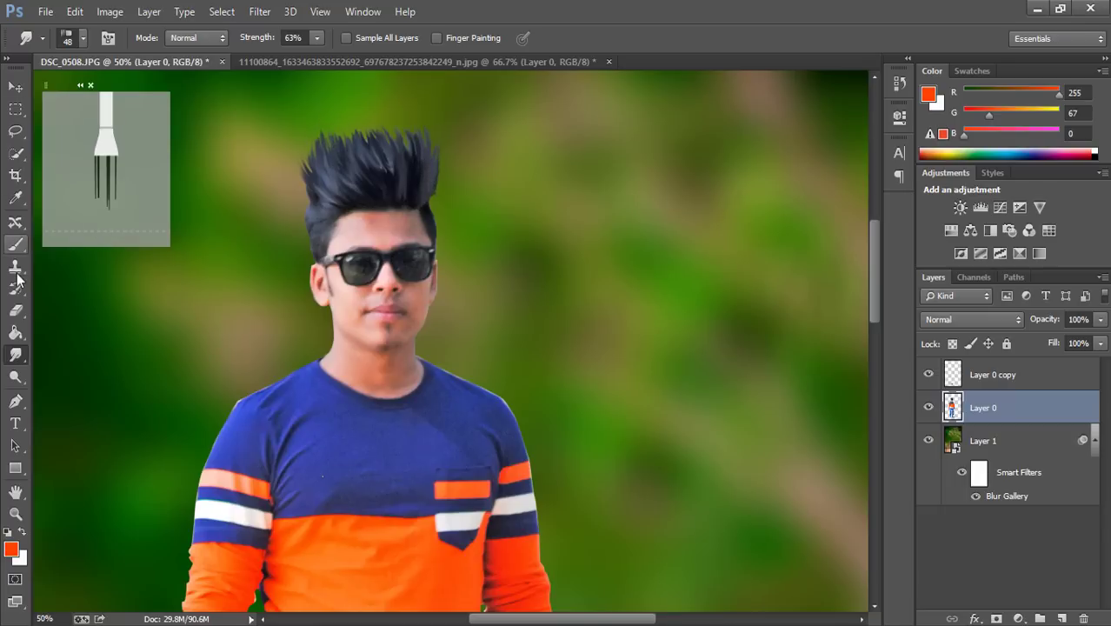
pyautogui.press('e')
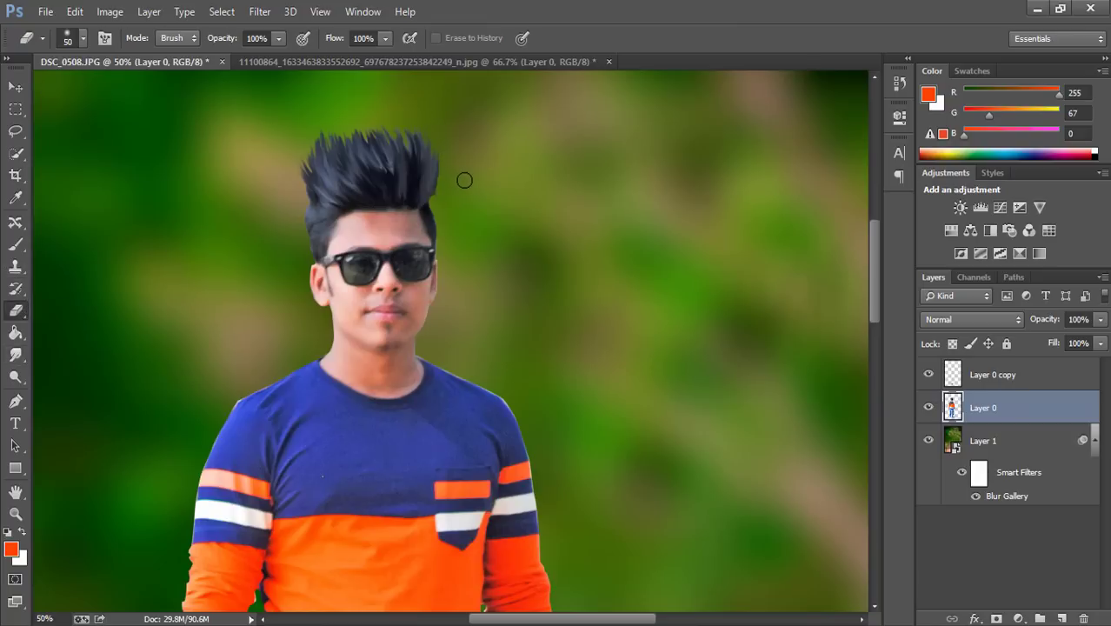
pyautogui.click(79, 39)
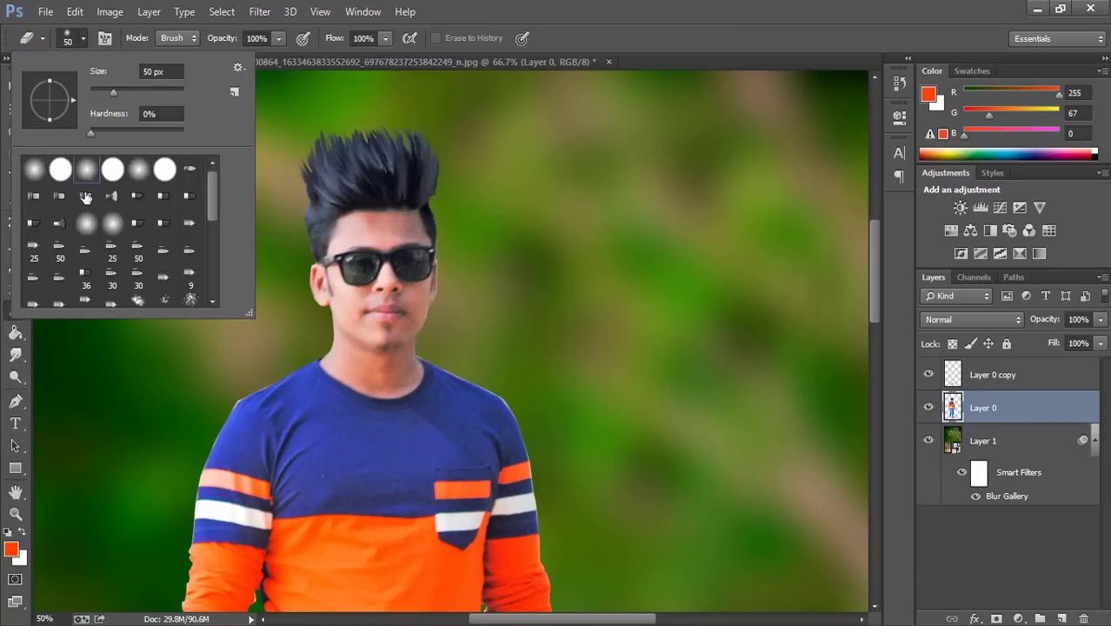
pyautogui.click(476, 184)
pyautogui.click(16, 266)
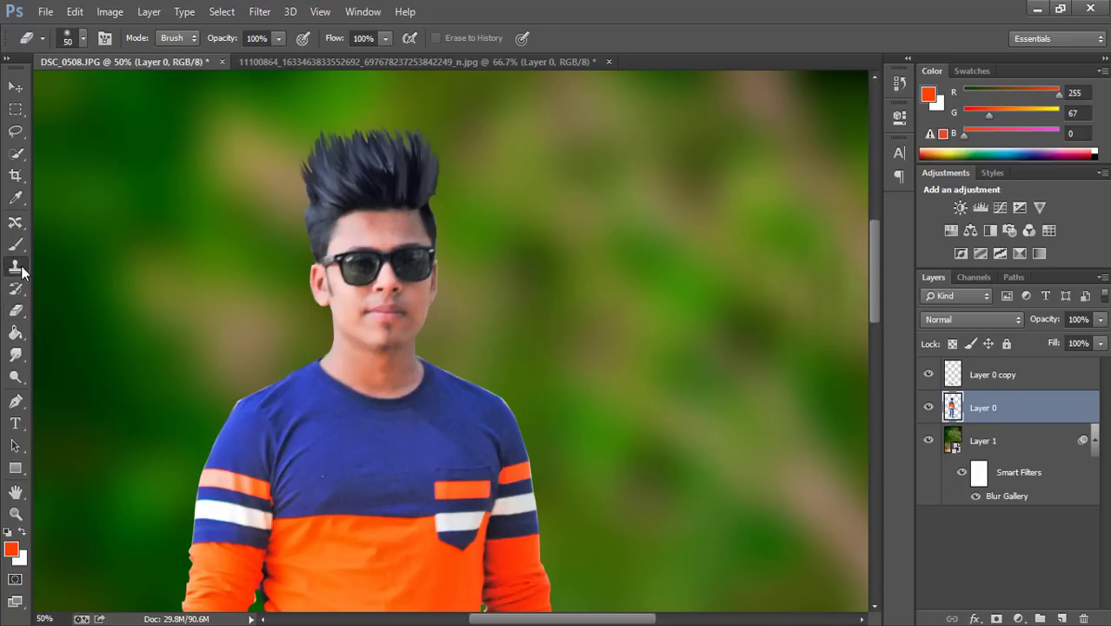
# Step: Smooth the facial skin on Layer 0 with a soft round 48 px Smudge brush at 20% strength
pyautogui.click(16, 355)
pyautogui.click(79, 39)
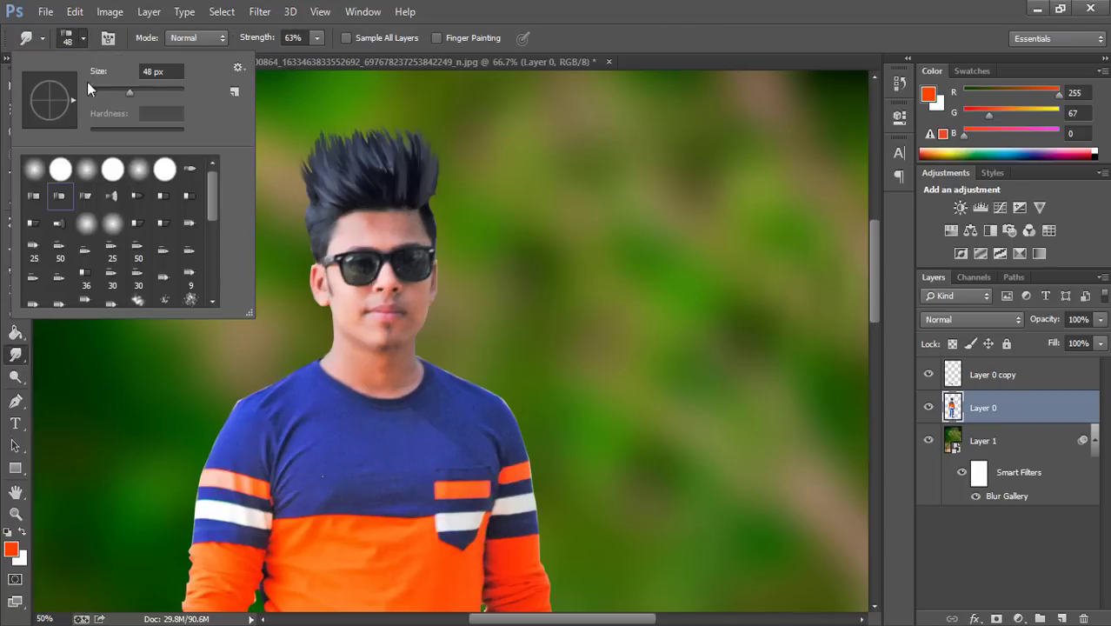
pyautogui.click(35, 198)
pyautogui.click(382, 220)
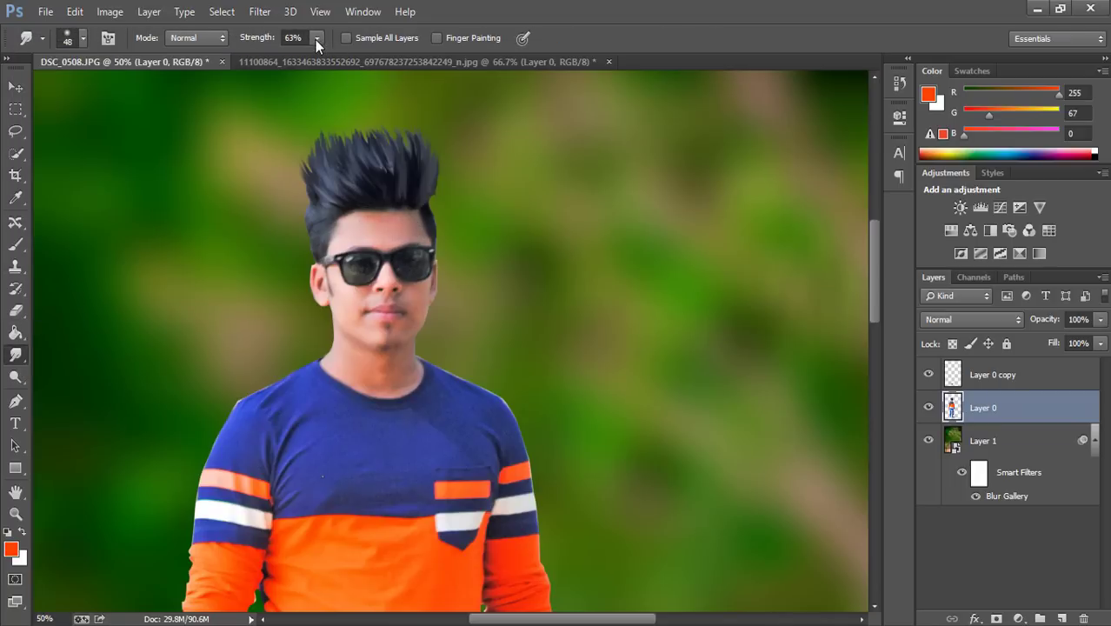
pyautogui.click(348, 302)
# Step: Add a new empty layer above Layer 0 and ready the soft 70 px Brush with 0% hardness
pyautogui.click(1065, 619)
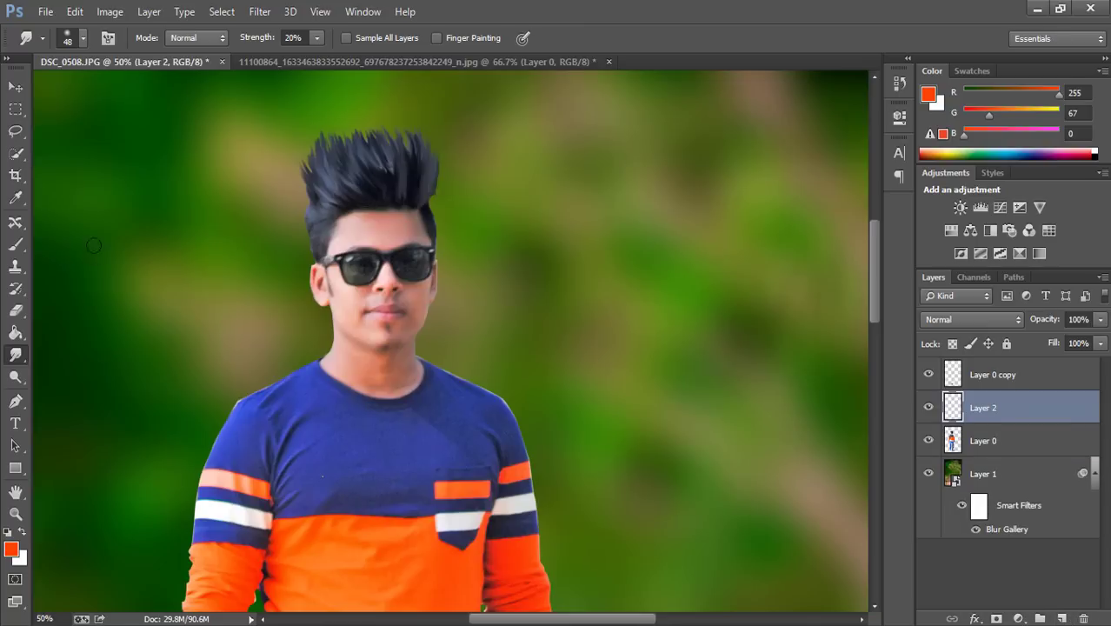
pyautogui.click(16, 244)
pyautogui.click(82, 39)
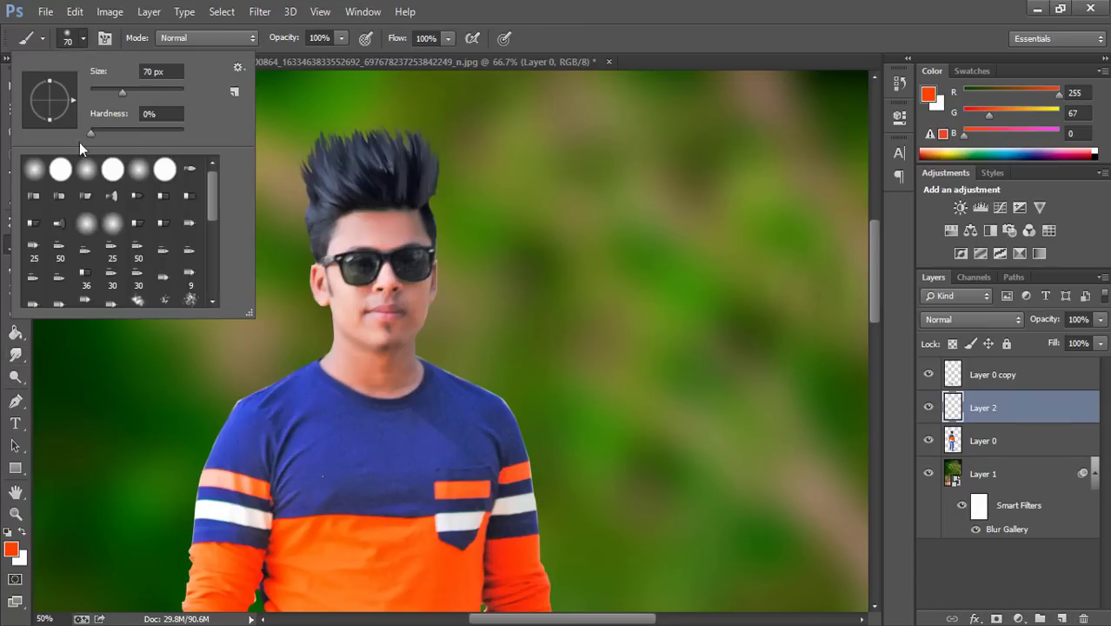
# Step: Try an orange brush dab on the background beside the man's shoulder and undo it
pyautogui.click(210, 365)
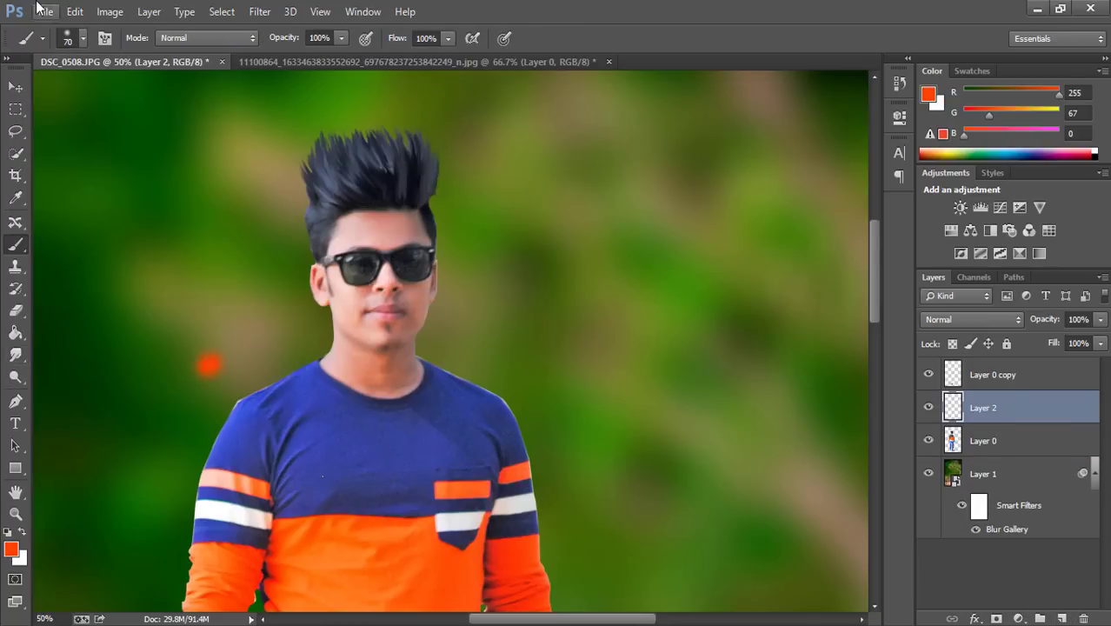
pyautogui.click(75, 11)
pyautogui.click(137, 43)
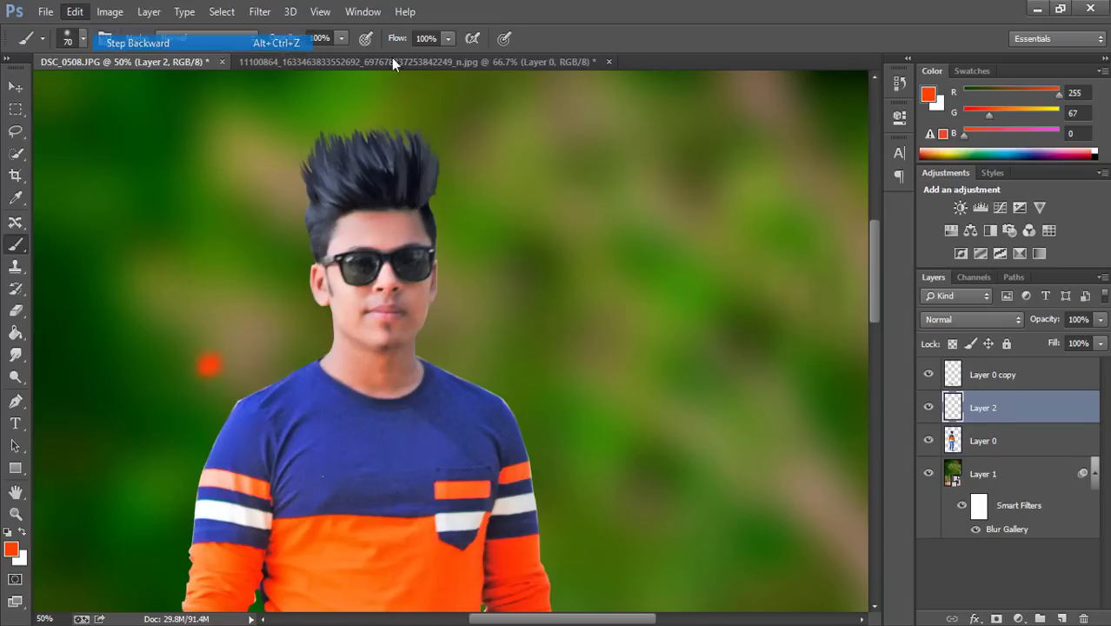
# Step: Set Layer 2's blend mode to Color and tint the sunglass lenses with the orange foreground colour
pyautogui.click(947, 320)
pyautogui.click(964, 416)
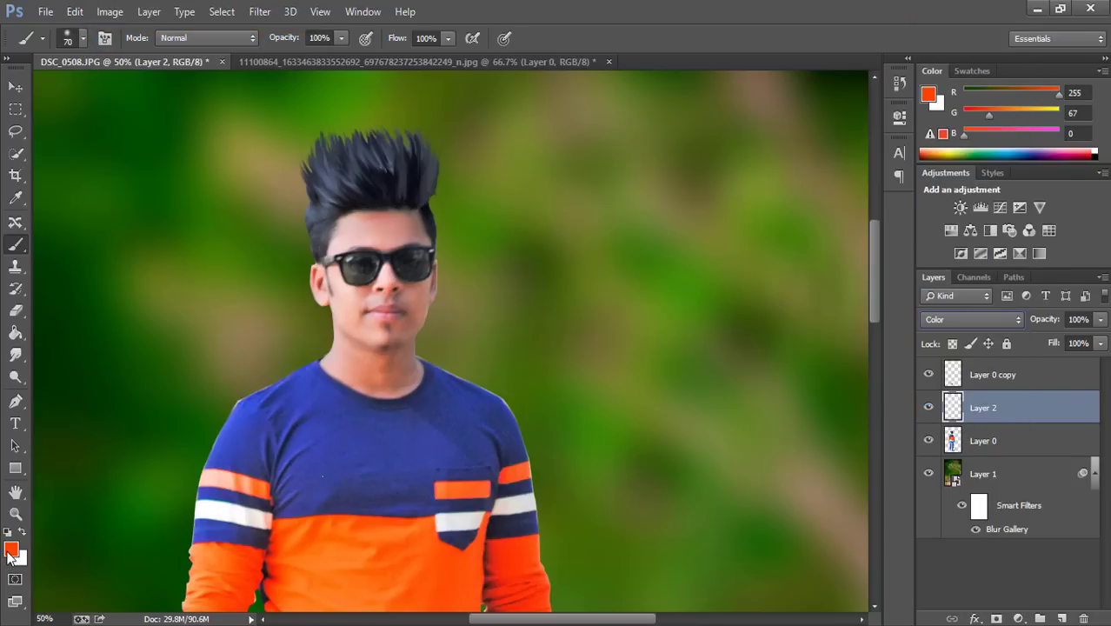
pyautogui.click(11, 551)
pyautogui.click(946, 183)
# Step: Recolour the lens tint on Layer 2 with Hue/Saturation at Hue -180 and Saturation +100
pyautogui.click(109, 11)
pyautogui.moveTo(137, 55)
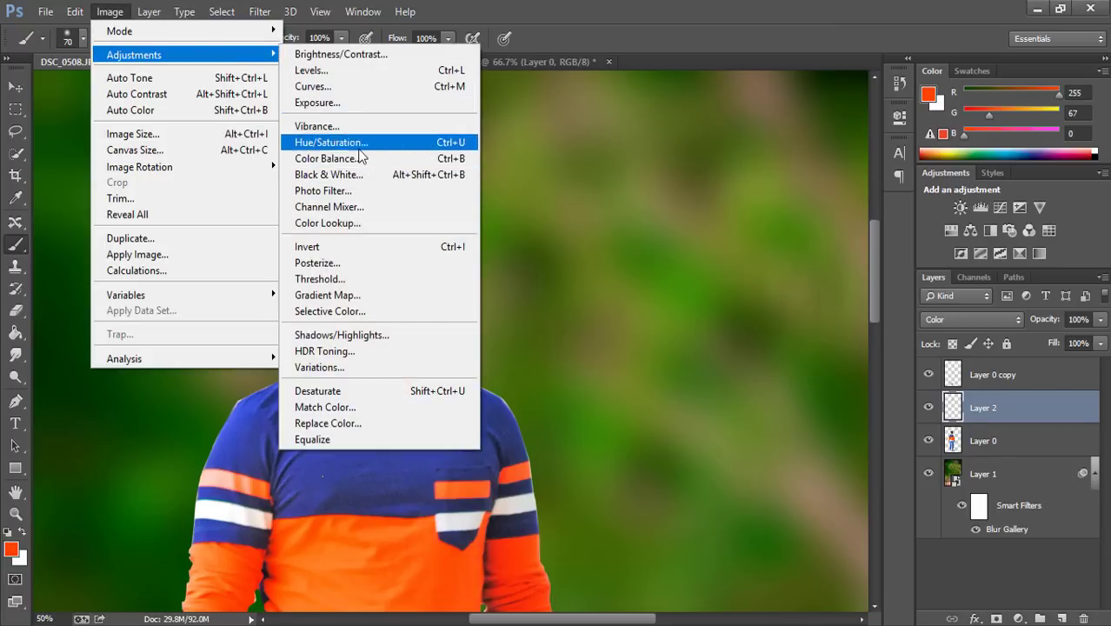
pyautogui.click(359, 148)
pyautogui.moveTo(878, 202); pyautogui.dragTo(762, 201)
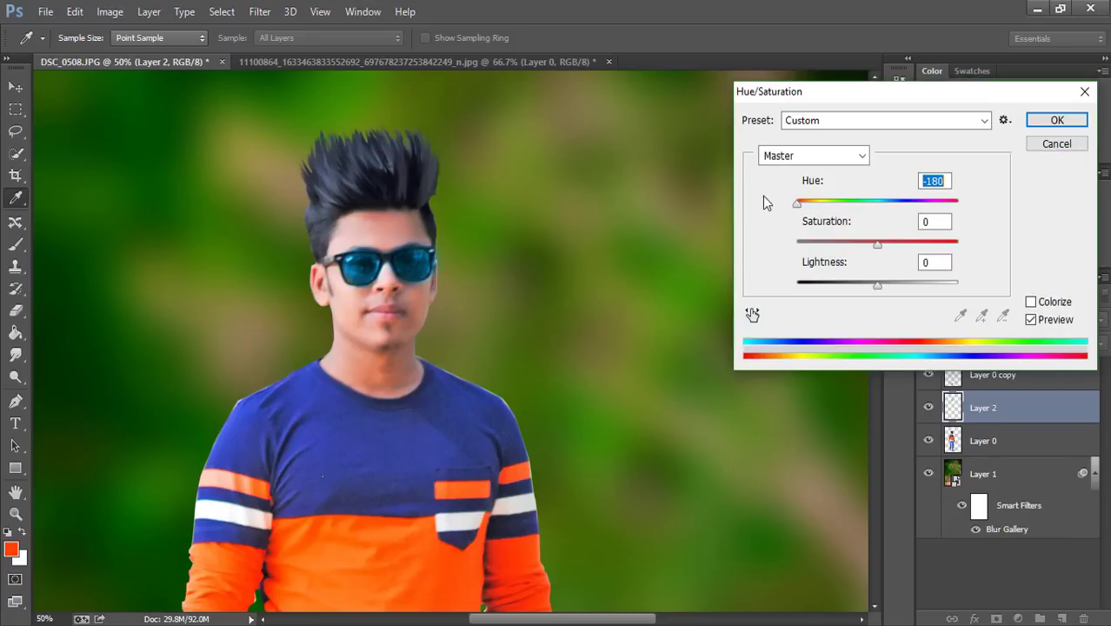
pyautogui.moveTo(878, 244); pyautogui.dragTo(958, 244)
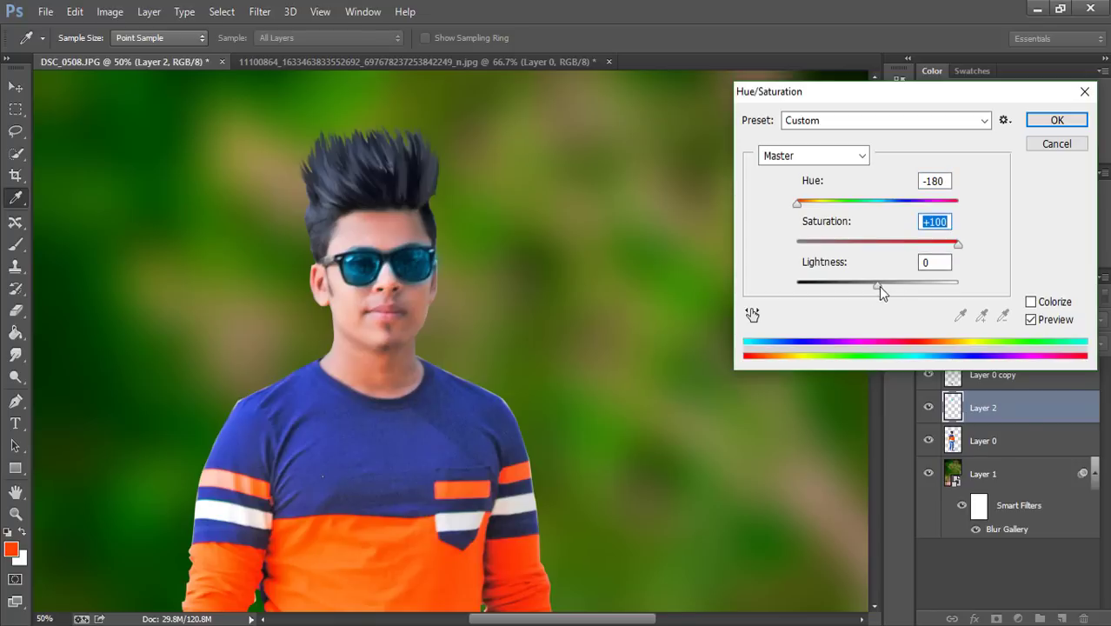
pyautogui.moveTo(878, 286)
pyautogui.mouseDown()
pyautogui.moveTo(955, 283)
pyautogui.moveTo(823, 284)
pyautogui.moveTo(876, 281)
pyautogui.mouseUp()
pyautogui.click(1059, 120)
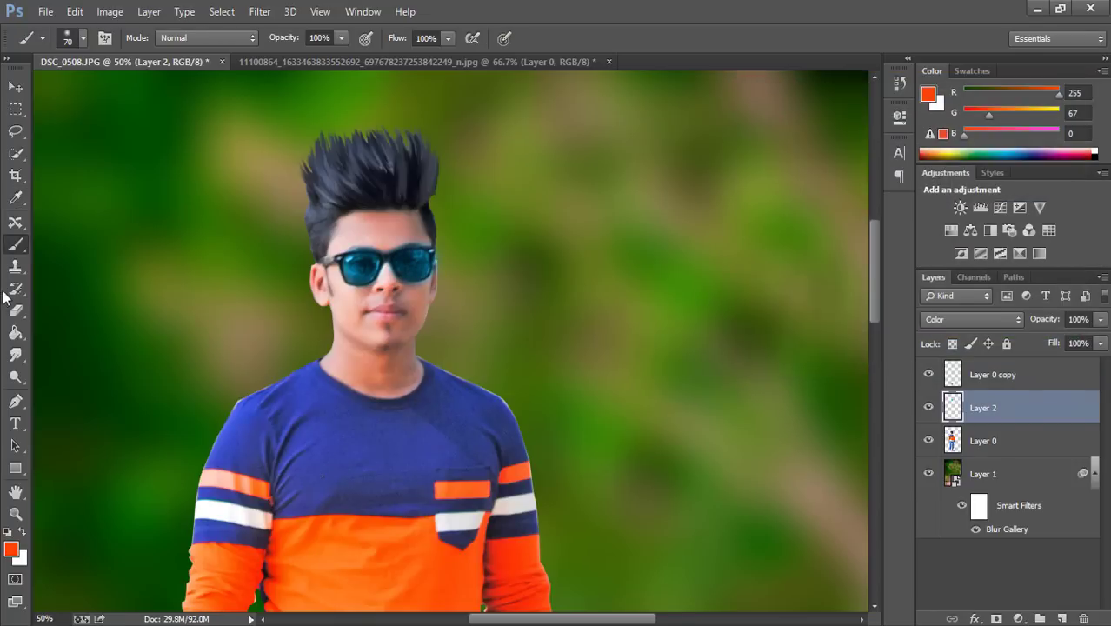
# Step: Flatten the tinted composite into a single Background layer
pyautogui.press('e')
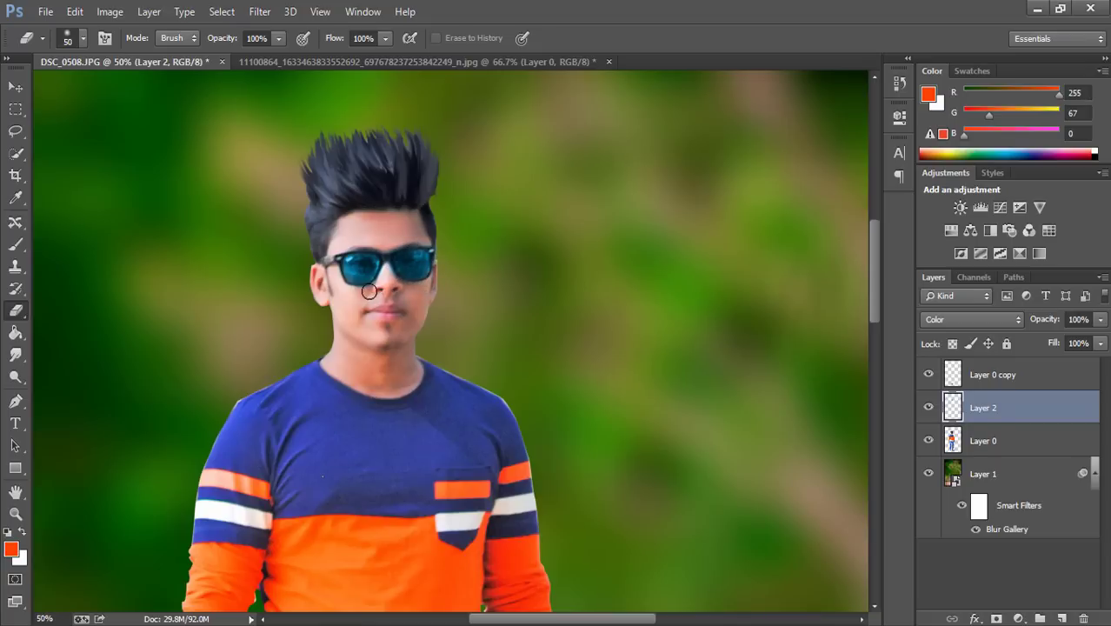
pyautogui.hotkey('ctrl', '-')
pyautogui.hotkey('ctrl', '-')
pyautogui.hotkey('ctrl', '-')
pyautogui.hotkey('ctrl', '-')
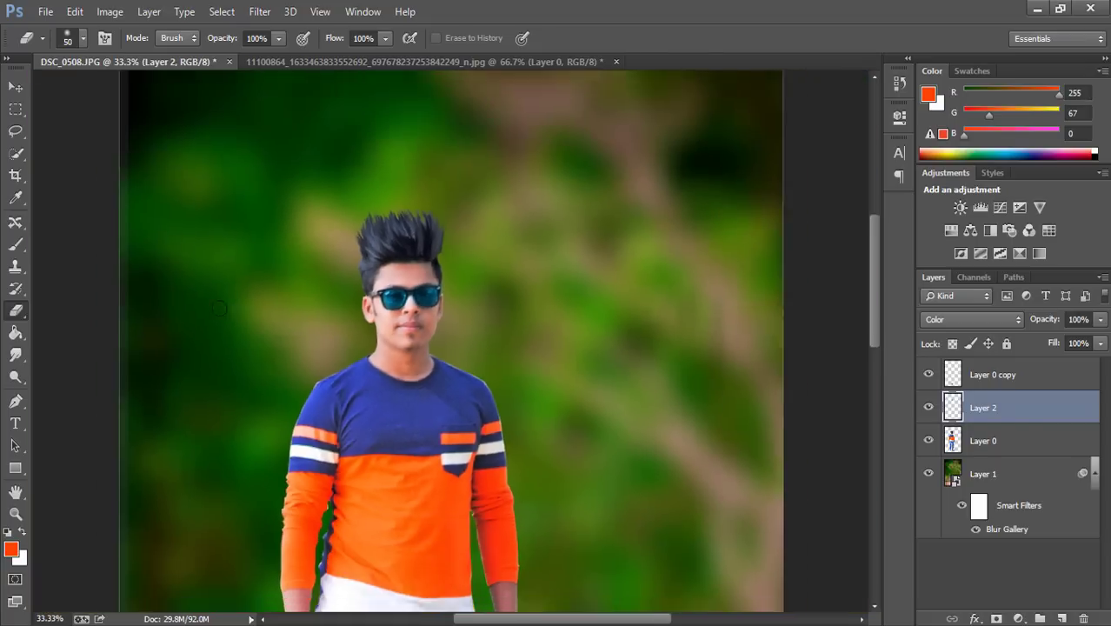
pyautogui.hotkey('ctrl', '+')
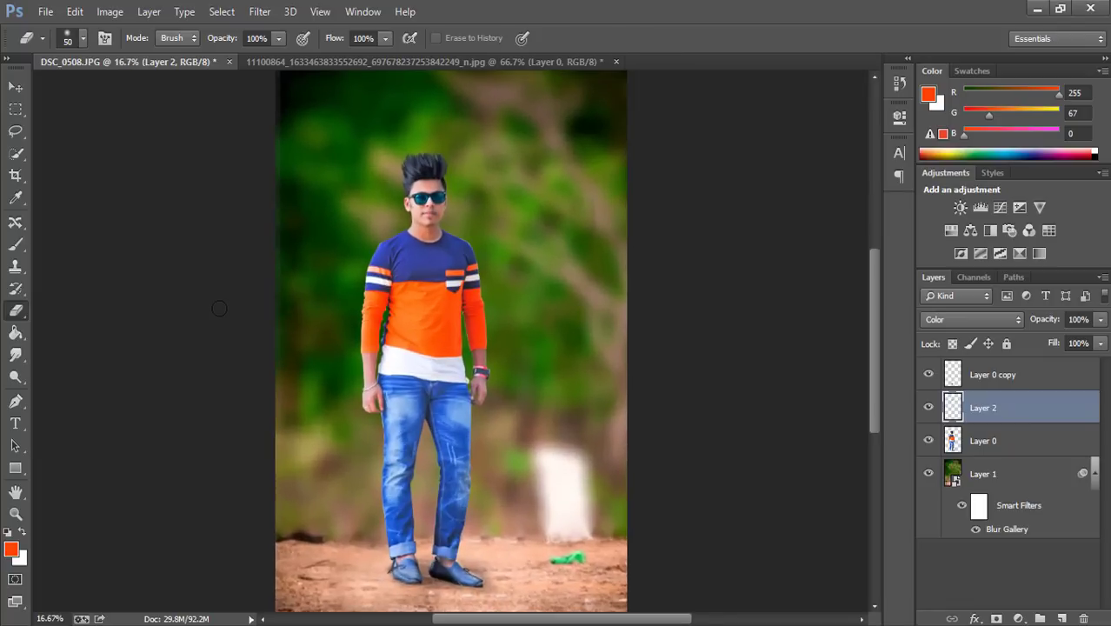
pyautogui.rightClick(997, 407)
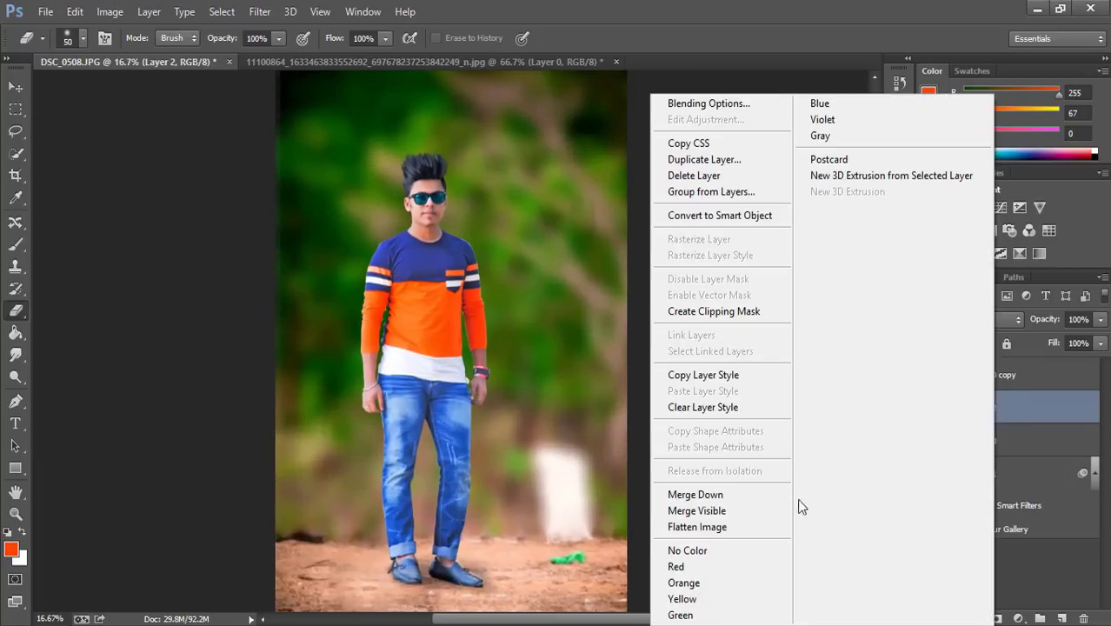
pyautogui.click(757, 528)
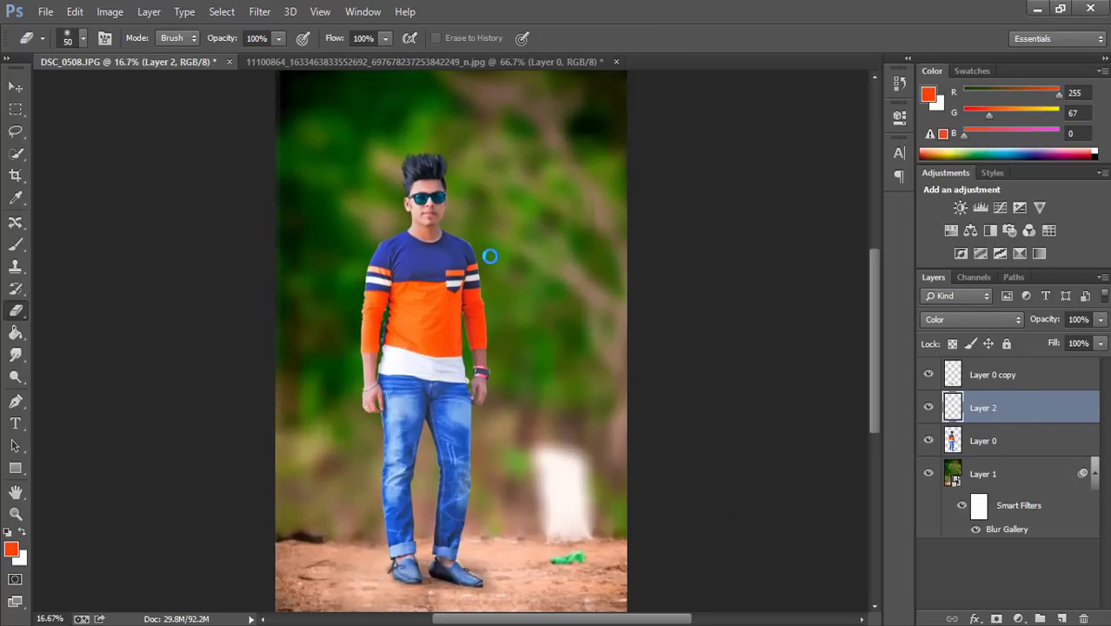
# Step: Lasso loosely around the man's hair and copy the selection to a new layer
pyautogui.click(16, 131)
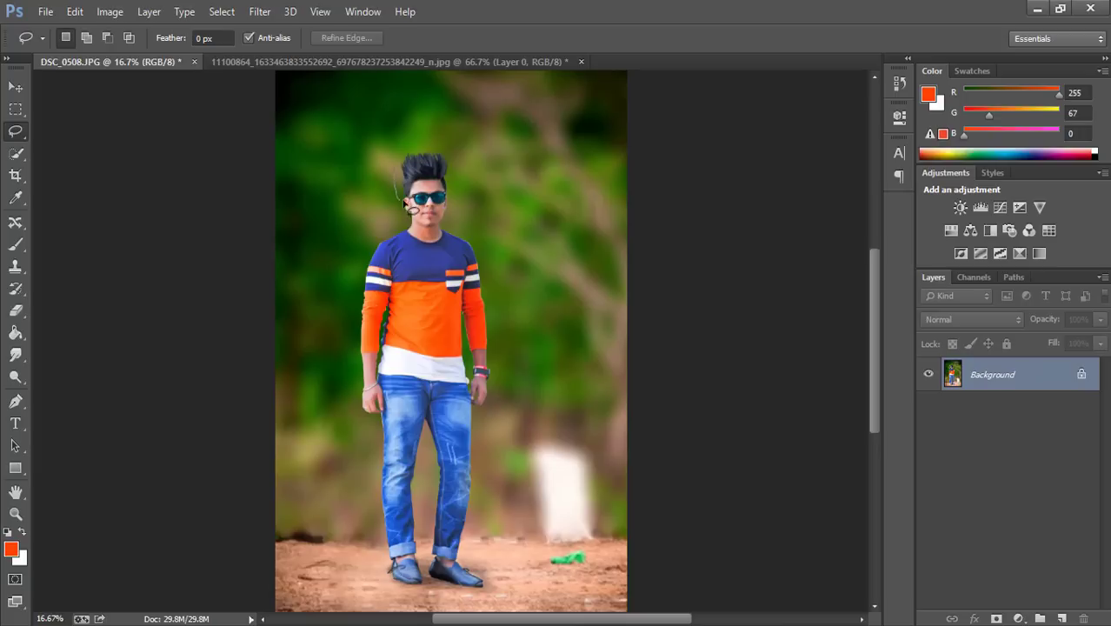
pyautogui.moveTo(470, 193)
pyautogui.mouseDown()
pyautogui.moveTo(458, 141)
pyautogui.moveTo(409, 133)
pyautogui.moveTo(389, 160)
pyautogui.mouseUp()
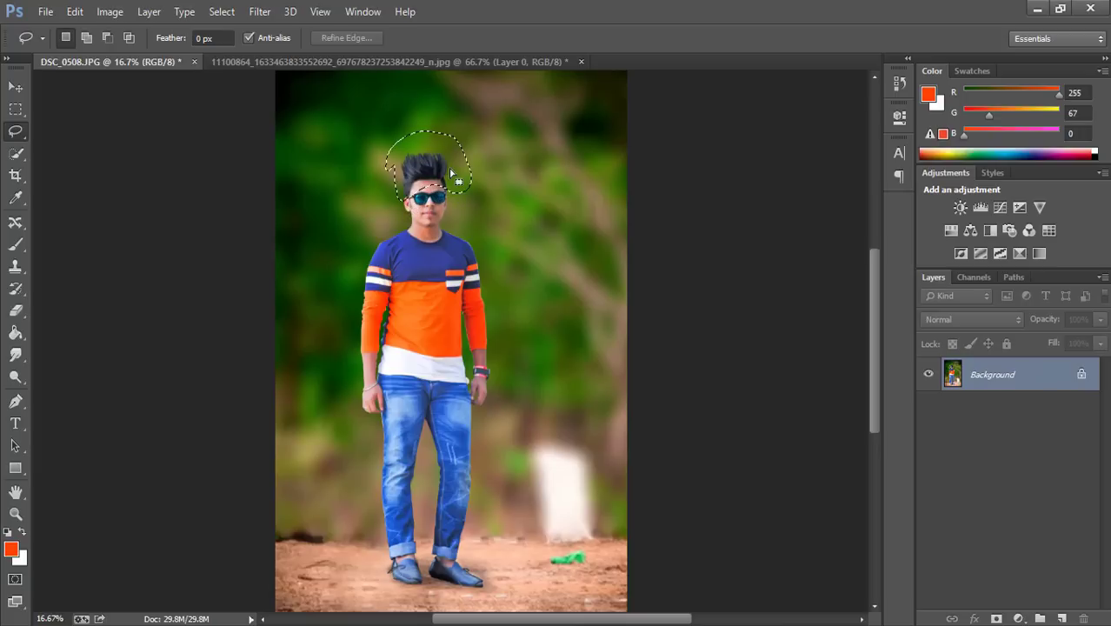
pyautogui.rightClick(449, 168)
pyautogui.click(517, 304)
# Step: Apply the Oil Paint filter to the hair layer with Stylization 7.92 and Cleanliness 8
pyautogui.click(260, 12)
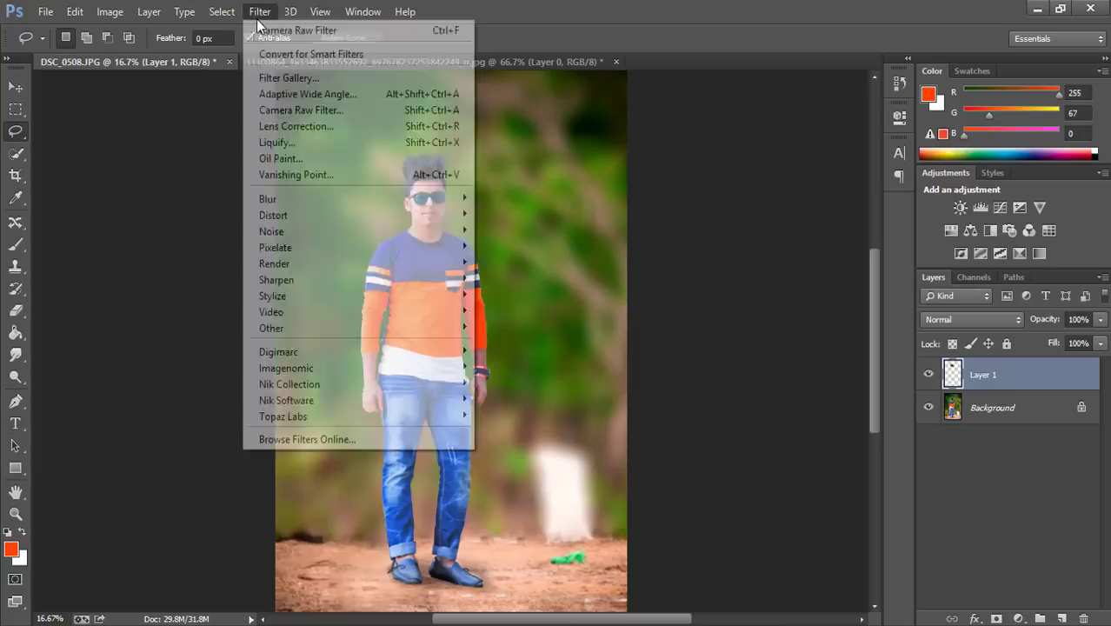
pyautogui.click(272, 157)
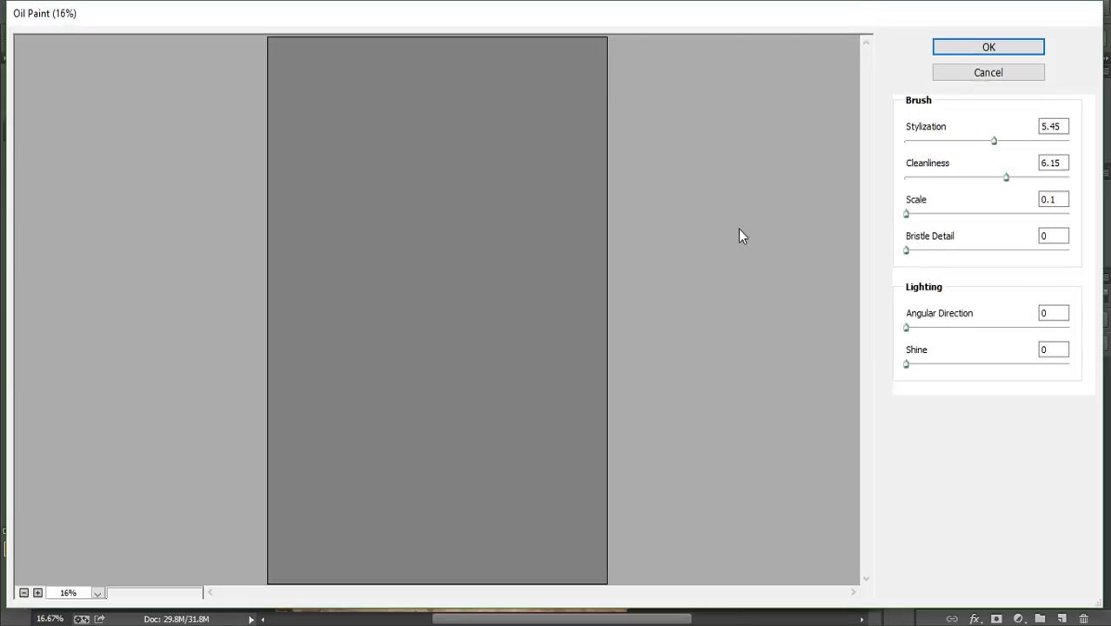
pyautogui.click(1028, 141)
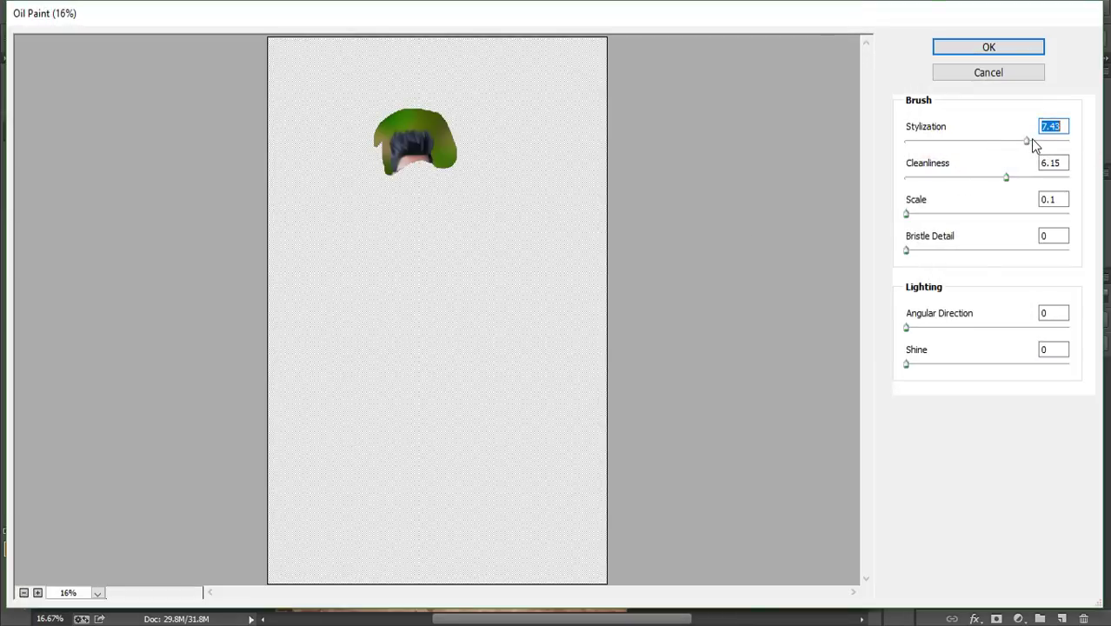
pyautogui.click(1035, 141)
pyautogui.click(1036, 177)
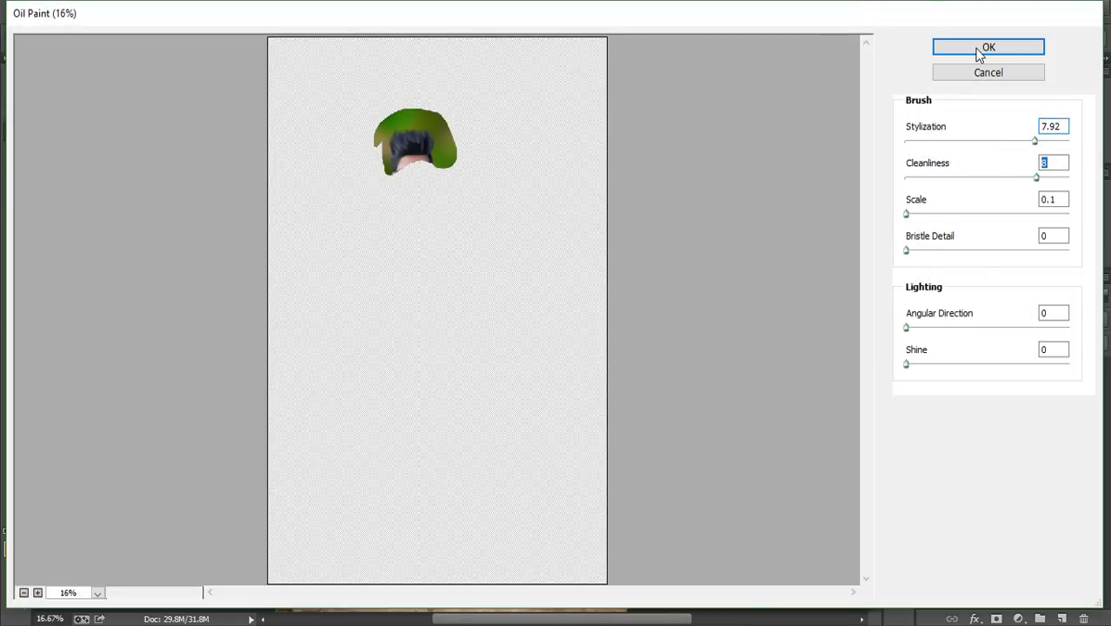
pyautogui.click(980, 49)
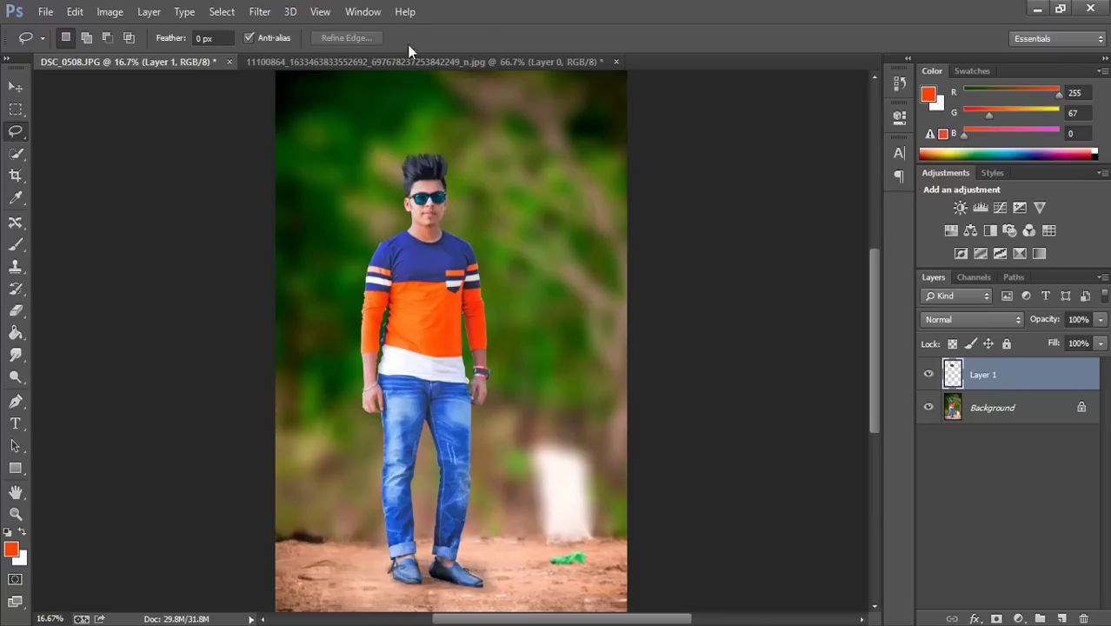
# Step: Enhance the hair layer with the Camera Raw filter, setting Clarity to +78 and raising the Sharpening amount
pyautogui.click(265, 9)
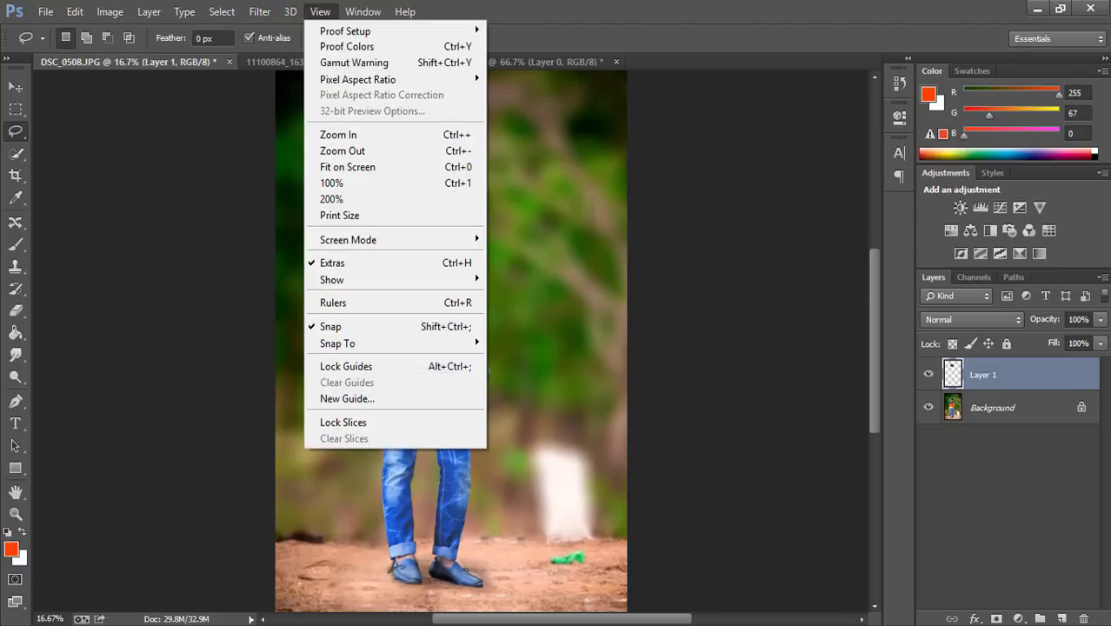
pyautogui.click(789, 158)
pyautogui.click(259, 11)
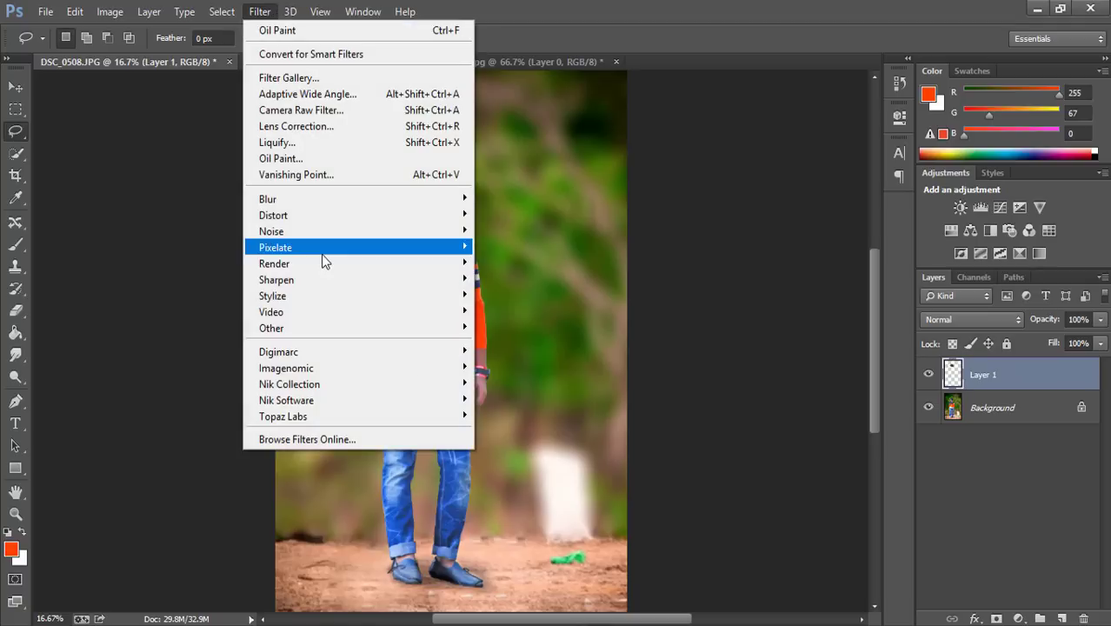
pyautogui.click(305, 110)
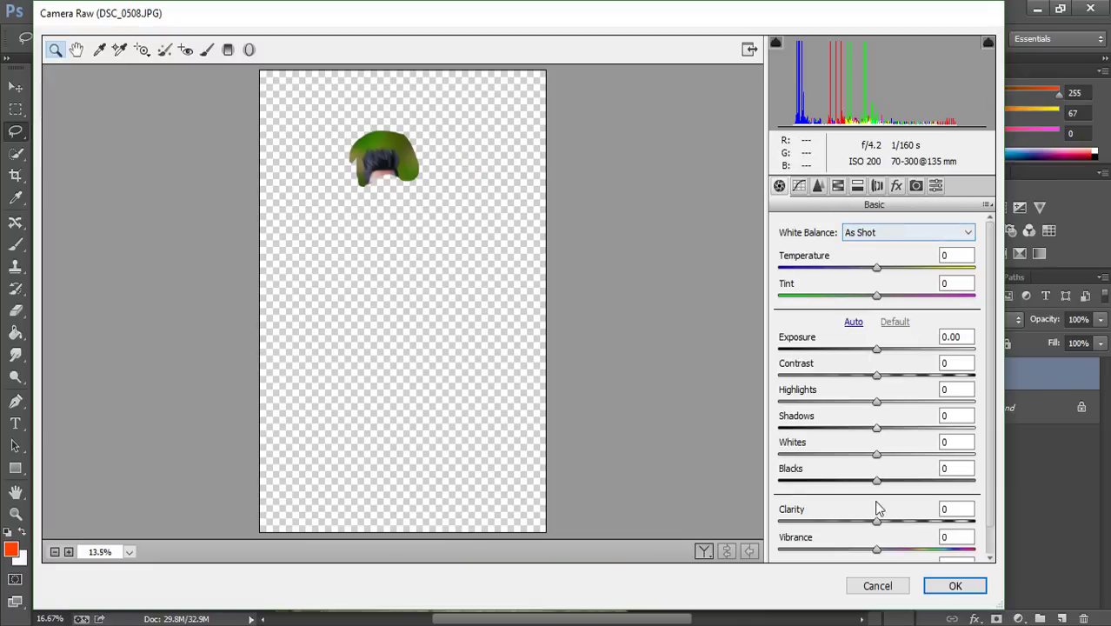
pyautogui.moveTo(917, 524); pyautogui.dragTo(957, 525)
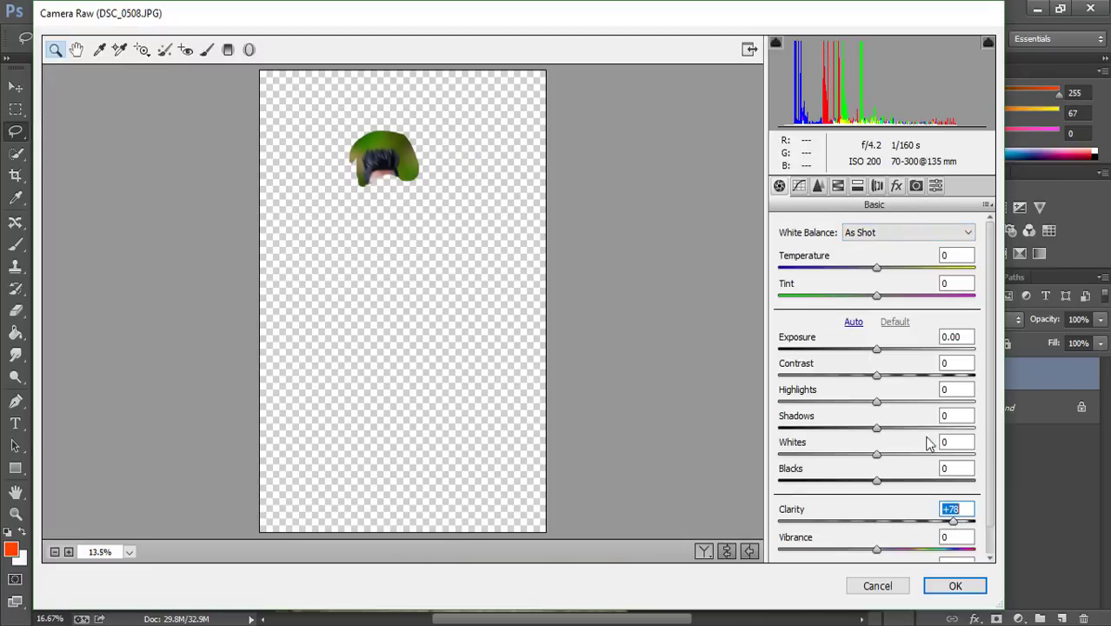
pyautogui.click(819, 185)
pyautogui.moveTo(839, 256); pyautogui.dragTo(932, 265)
pyautogui.click(969, 585)
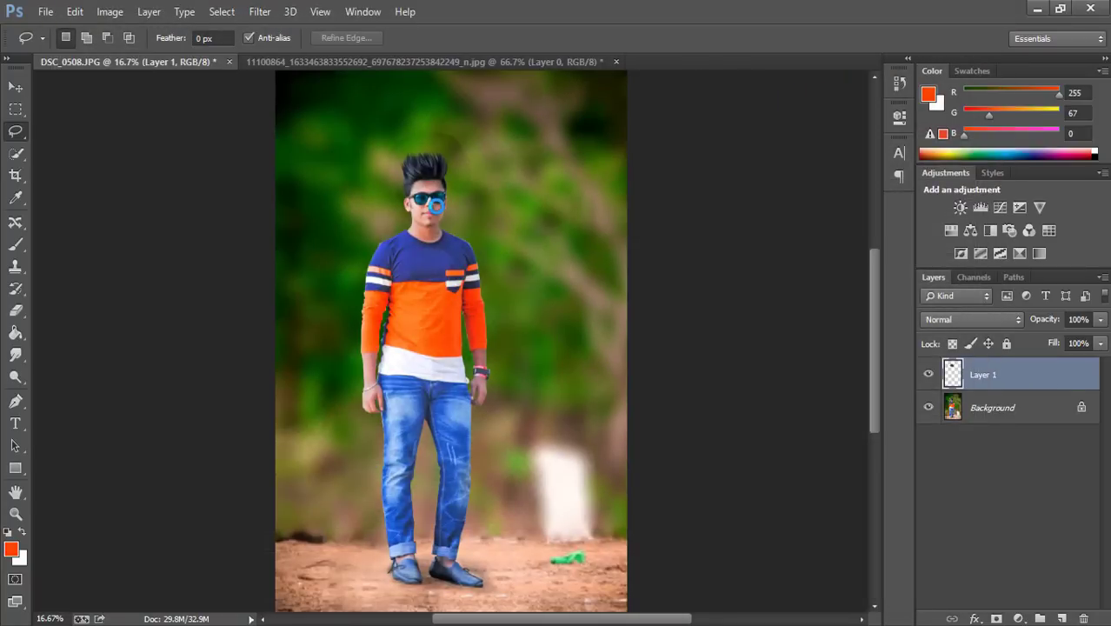
# Step: Erase the surplus area around the hair on Layer 1 with a 175 px Eraser and flatten the image
pyautogui.click(16, 310)
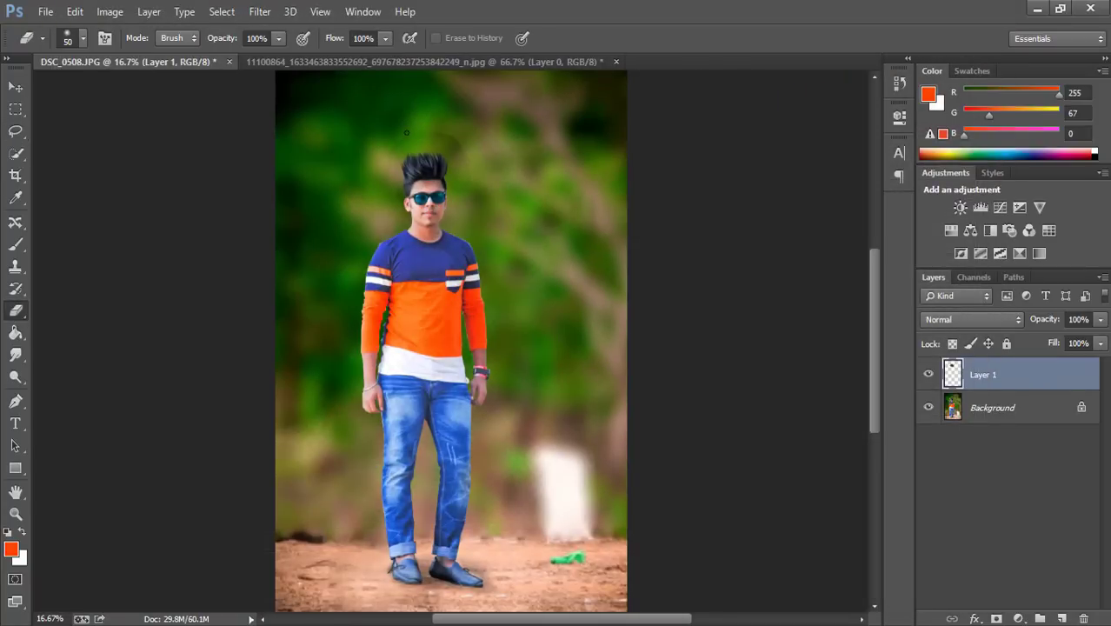
pyautogui.press(']')
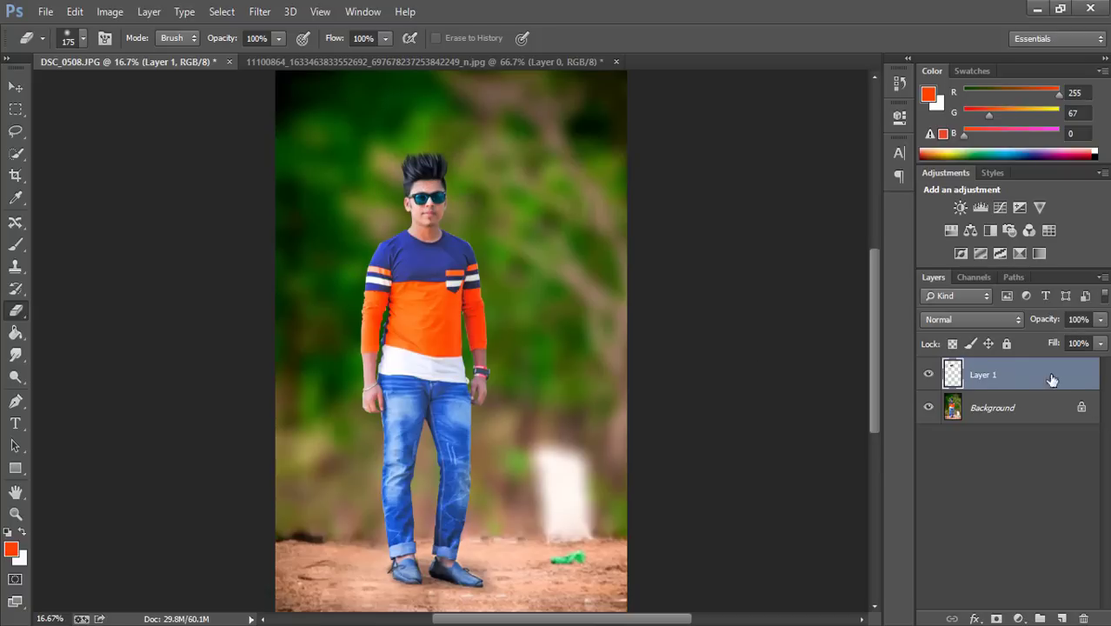
pyautogui.keyDown('shift'); pyautogui.click(1017, 410); pyautogui.keyUp('shift')
pyautogui.rightClick(1013, 410)
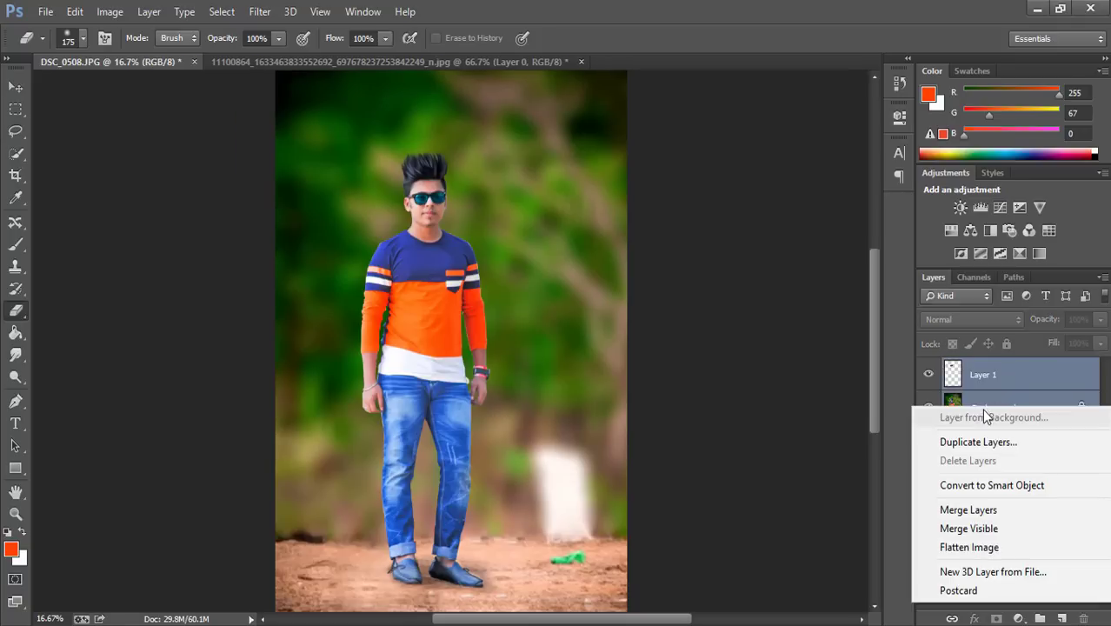
pyautogui.click(969, 547)
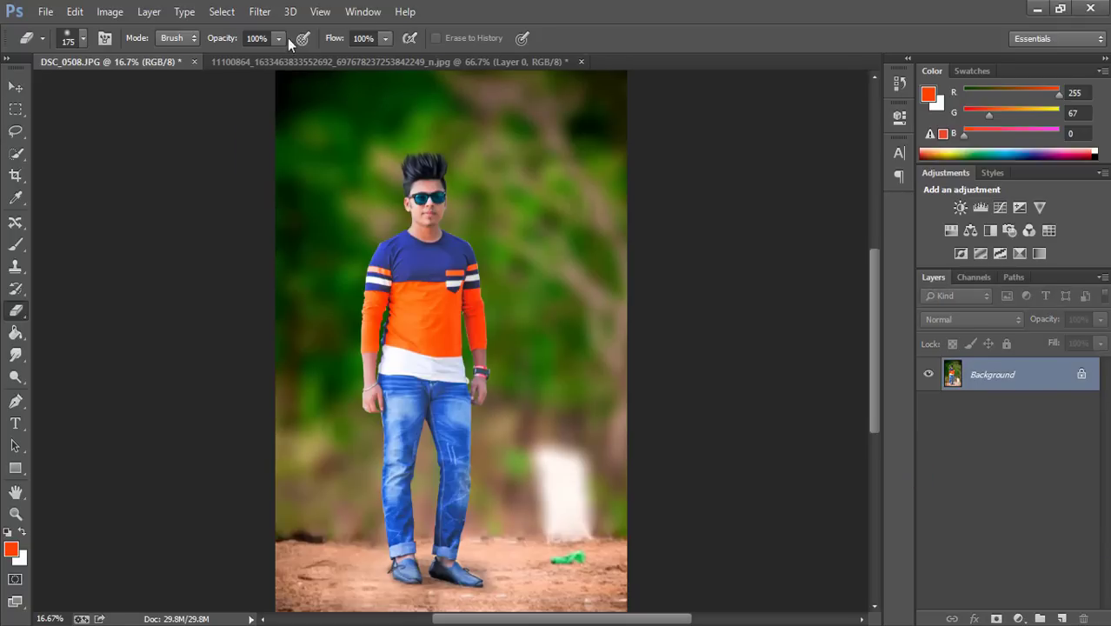
# Step: In a Camera Raw filter on the flattened image, set Clarity +33, Blacks +28, Whites +16 and Shadows +63, and adjust Highlights
pyautogui.click(260, 11)
pyautogui.click(296, 111)
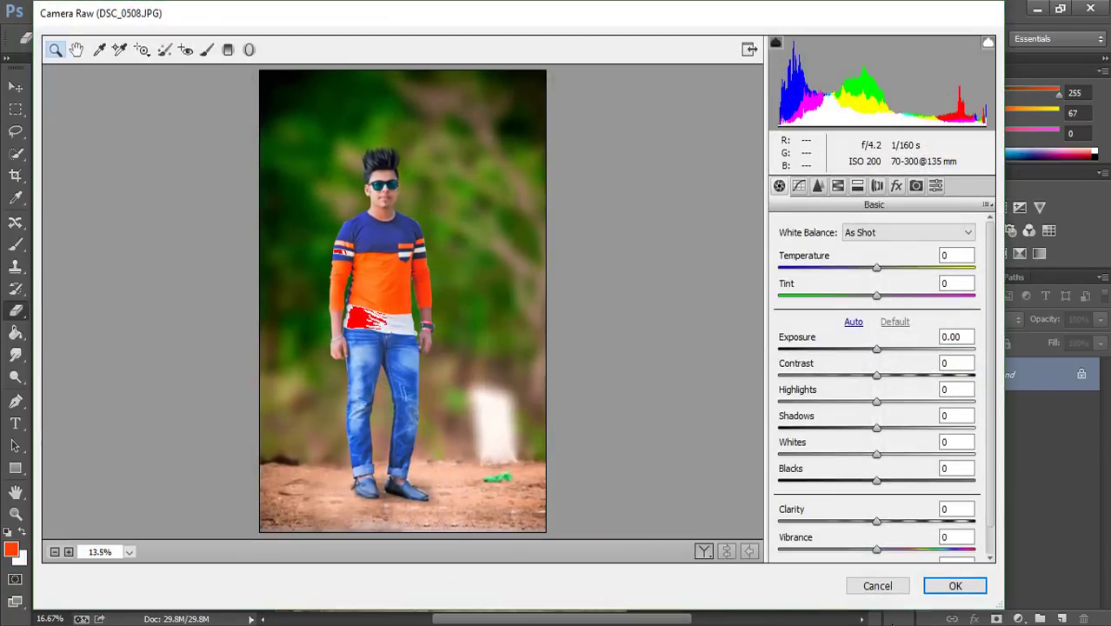
pyautogui.moveTo(877, 521); pyautogui.dragTo(937, 428)
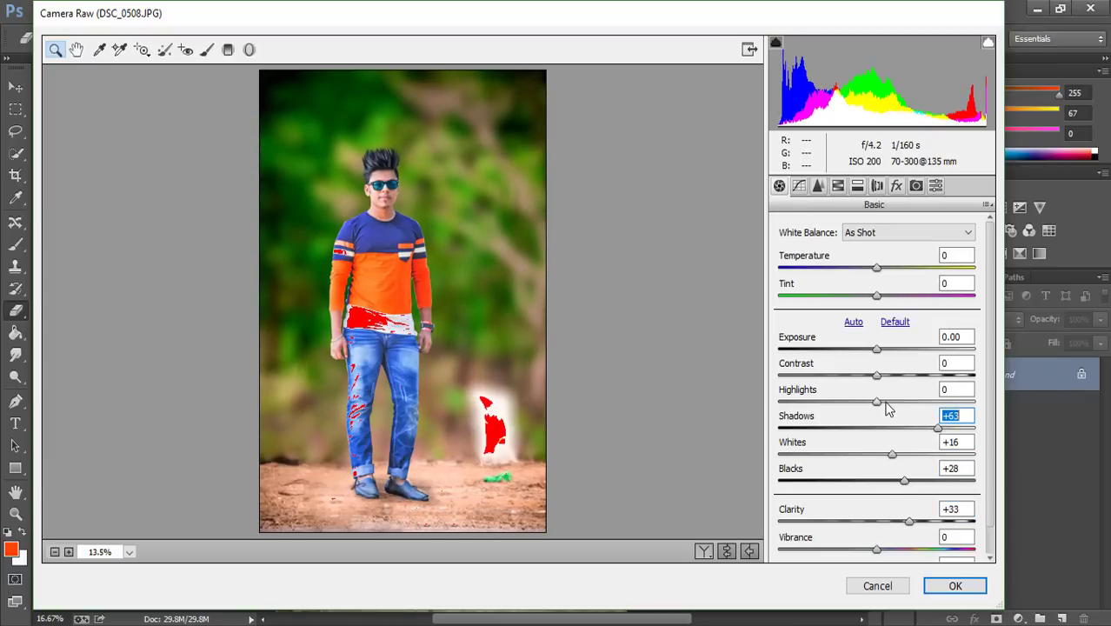
pyautogui.moveTo(879, 402)
pyautogui.mouseDown()
pyautogui.moveTo(906, 401)
pyautogui.moveTo(886, 388)
pyautogui.mouseUp()
# Step: Set the Camera Raw HSL luminance to Oranges +13, Blues -8 and Greens -8
pyautogui.click(819, 188)
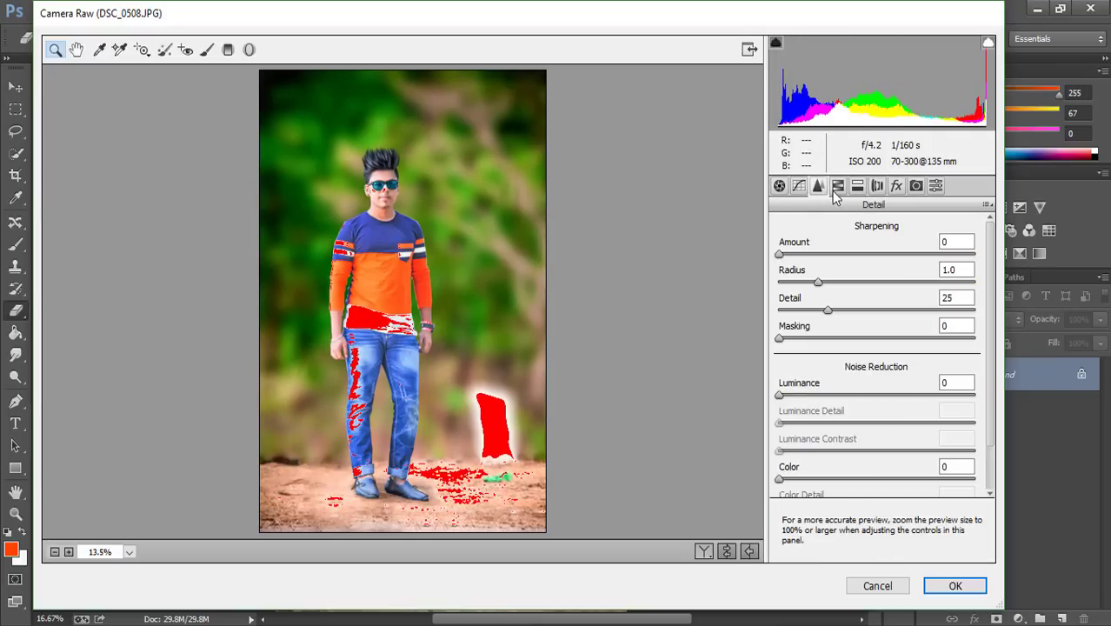
pyautogui.click(837, 187)
pyautogui.moveTo(883, 338); pyautogui.dragTo(897, 339)
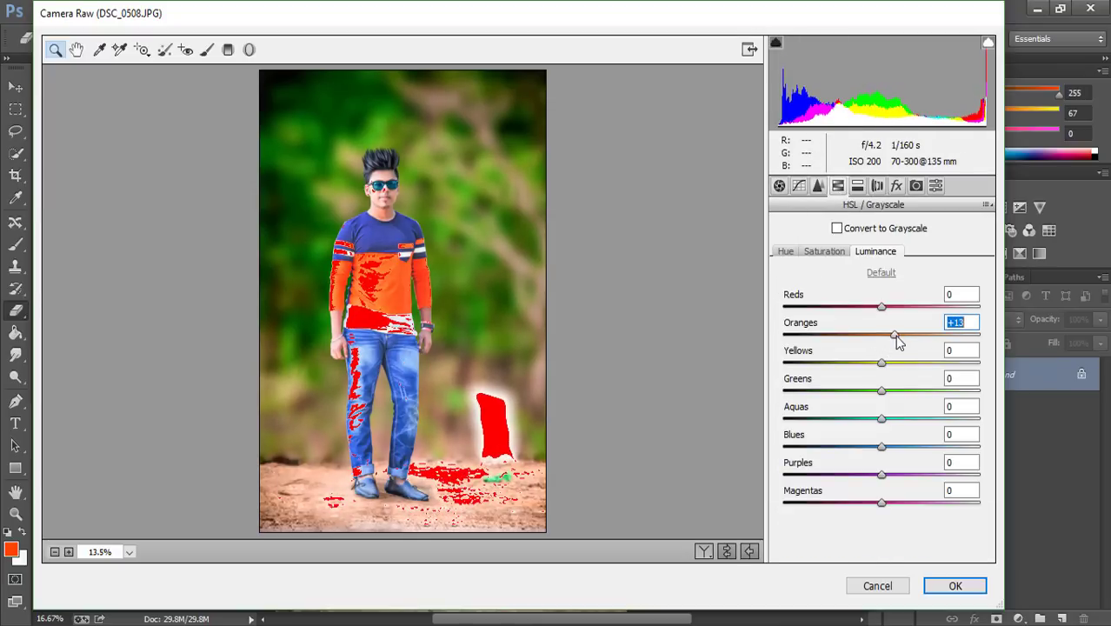
pyautogui.moveTo(884, 452); pyautogui.dragTo(875, 449)
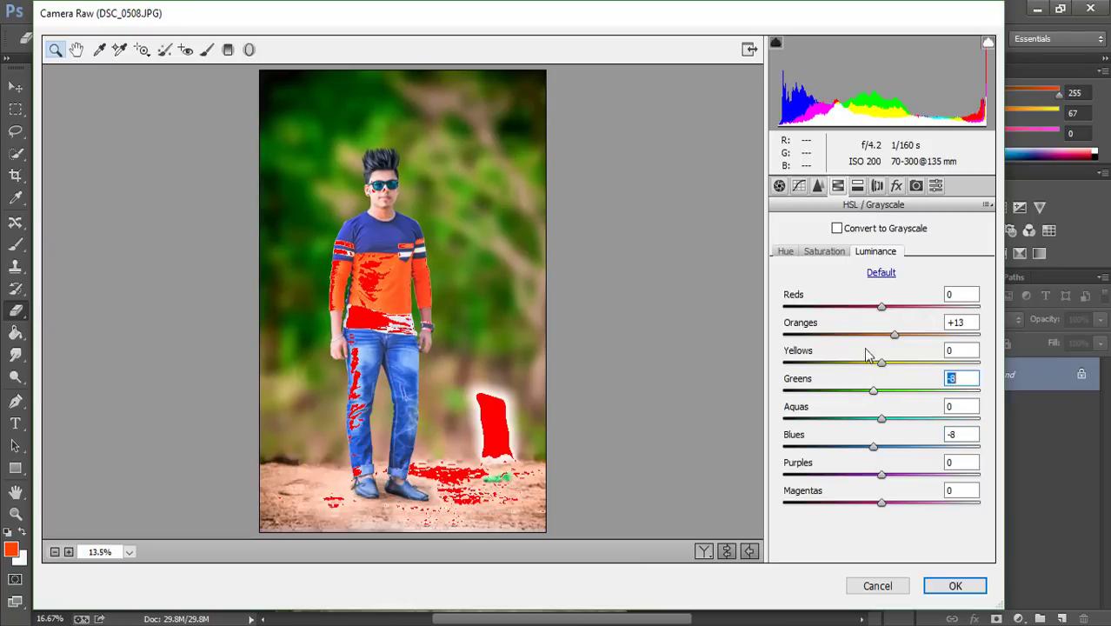
# Step: Set the Camera Raw HSL saturation to Greens +100, Yellows +47 and Blues +52
pyautogui.click(824, 251)
pyautogui.moveTo(882, 391); pyautogui.dragTo(981, 392)
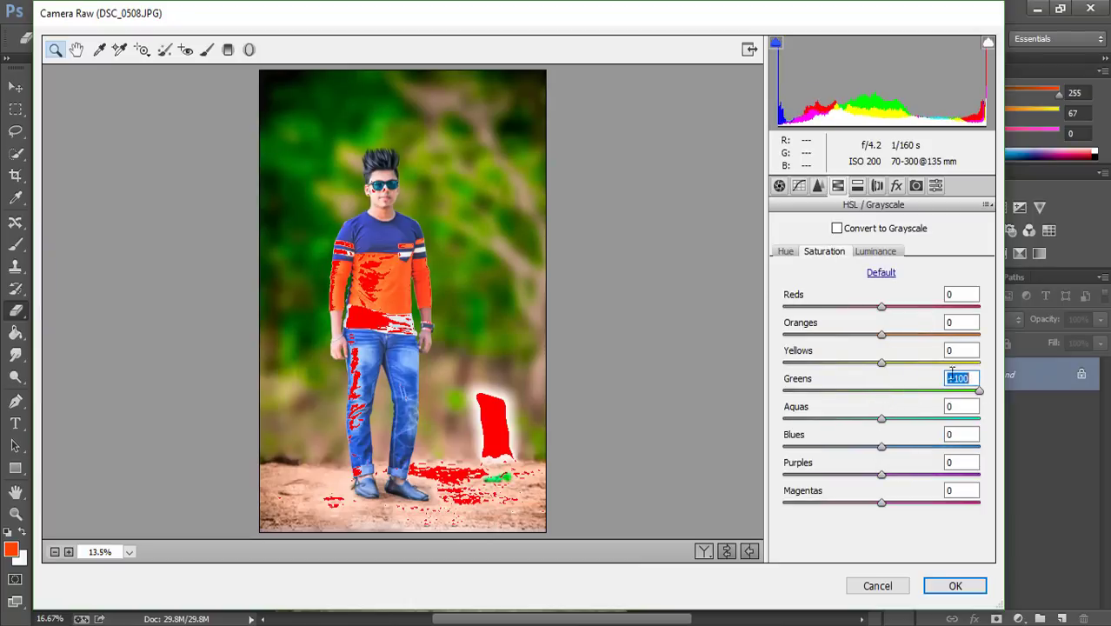
pyautogui.moveTo(883, 363); pyautogui.dragTo(933, 362)
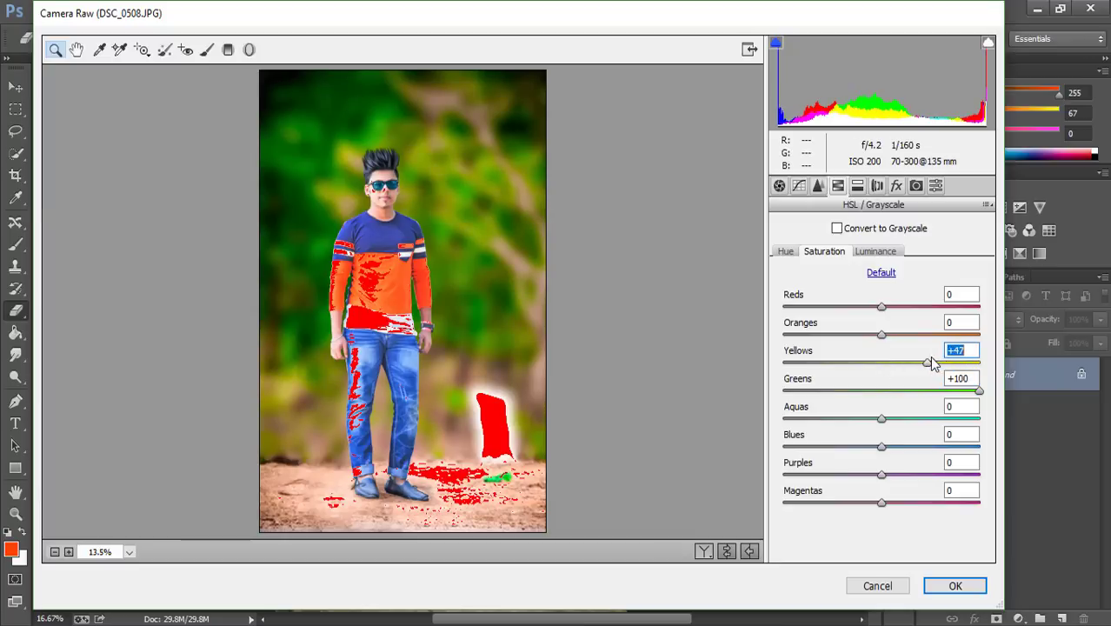
pyautogui.moveTo(882, 446); pyautogui.dragTo(933, 440)
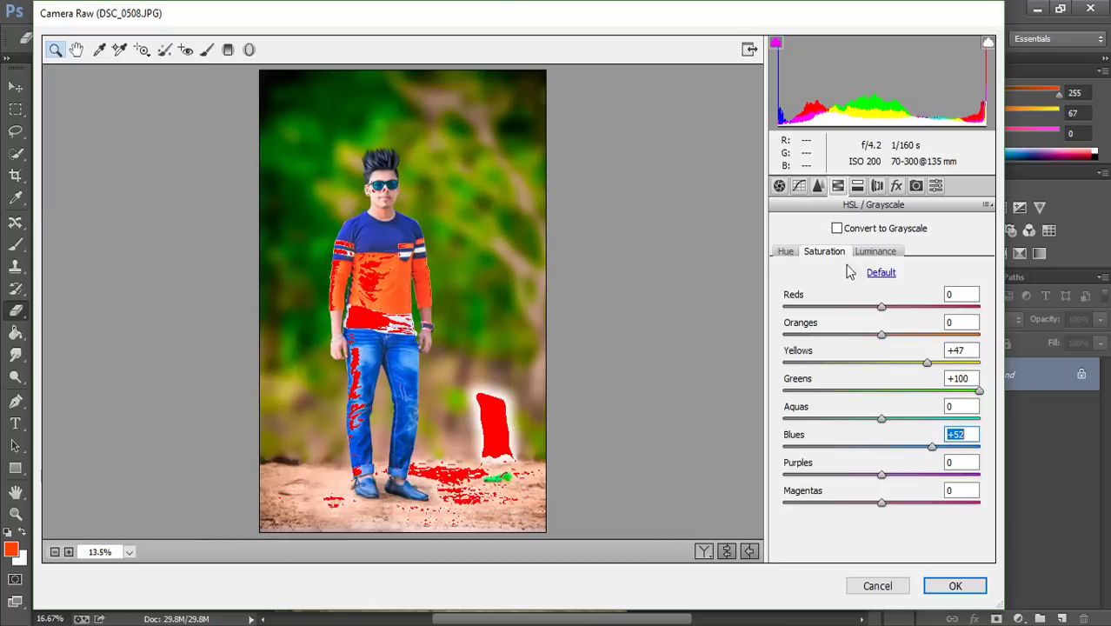
# Step: Add a Highlight Priority post-crop vignette with amount -31 and apply the Camera Raw adjustments
pyautogui.click(897, 187)
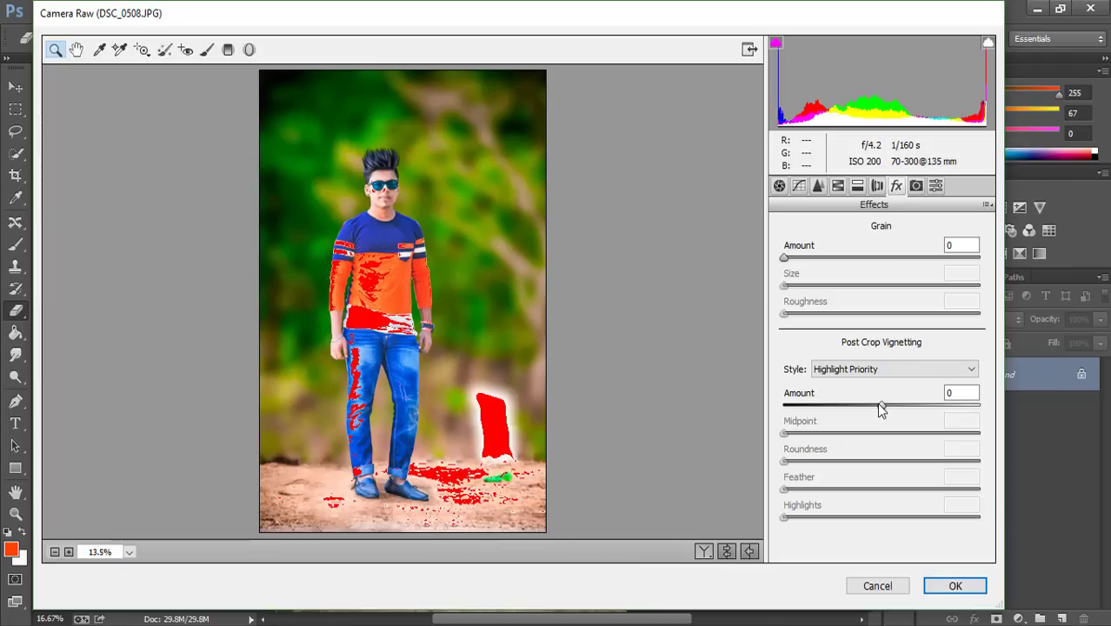
pyautogui.moveTo(881, 405); pyautogui.dragTo(850, 407)
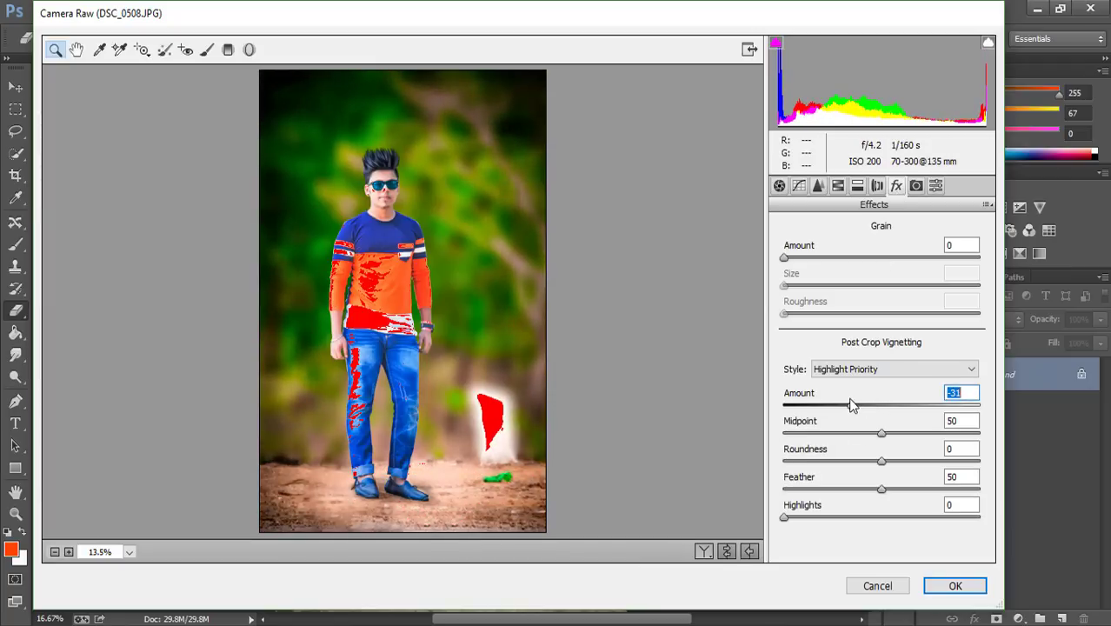
pyautogui.click(955, 586)
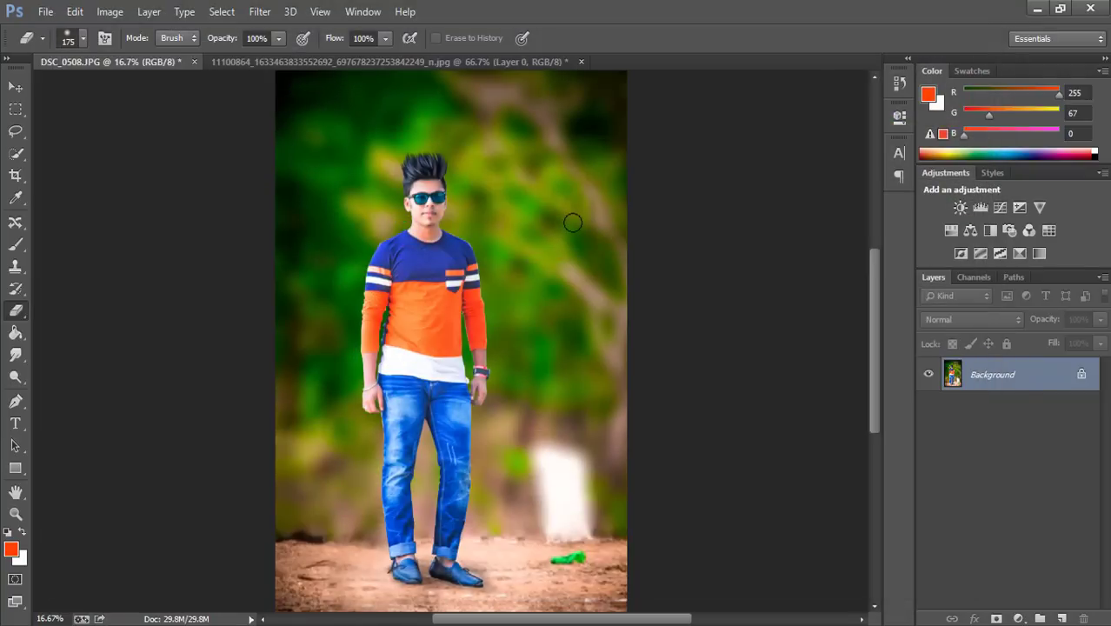
pyautogui.hotkey('ctrl', '-')
pyautogui.hotkey('ctrl', '-')
pyautogui.hotkey('ctrl', '-')
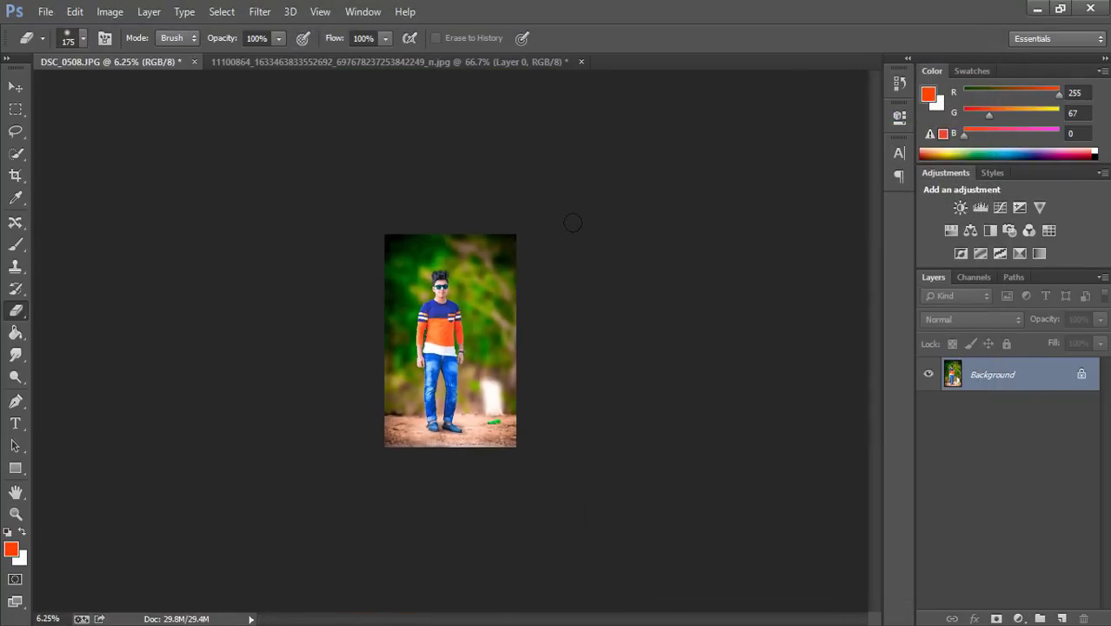
pyautogui.hotkey('ctrl', '+')
pyautogui.hotkey('ctrl', '+')
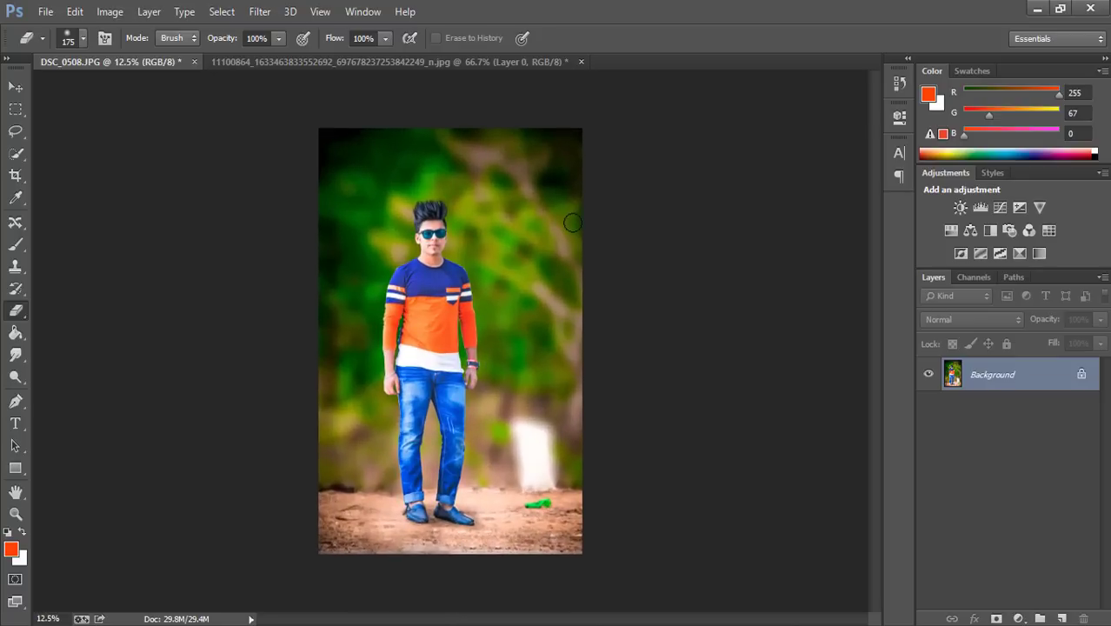